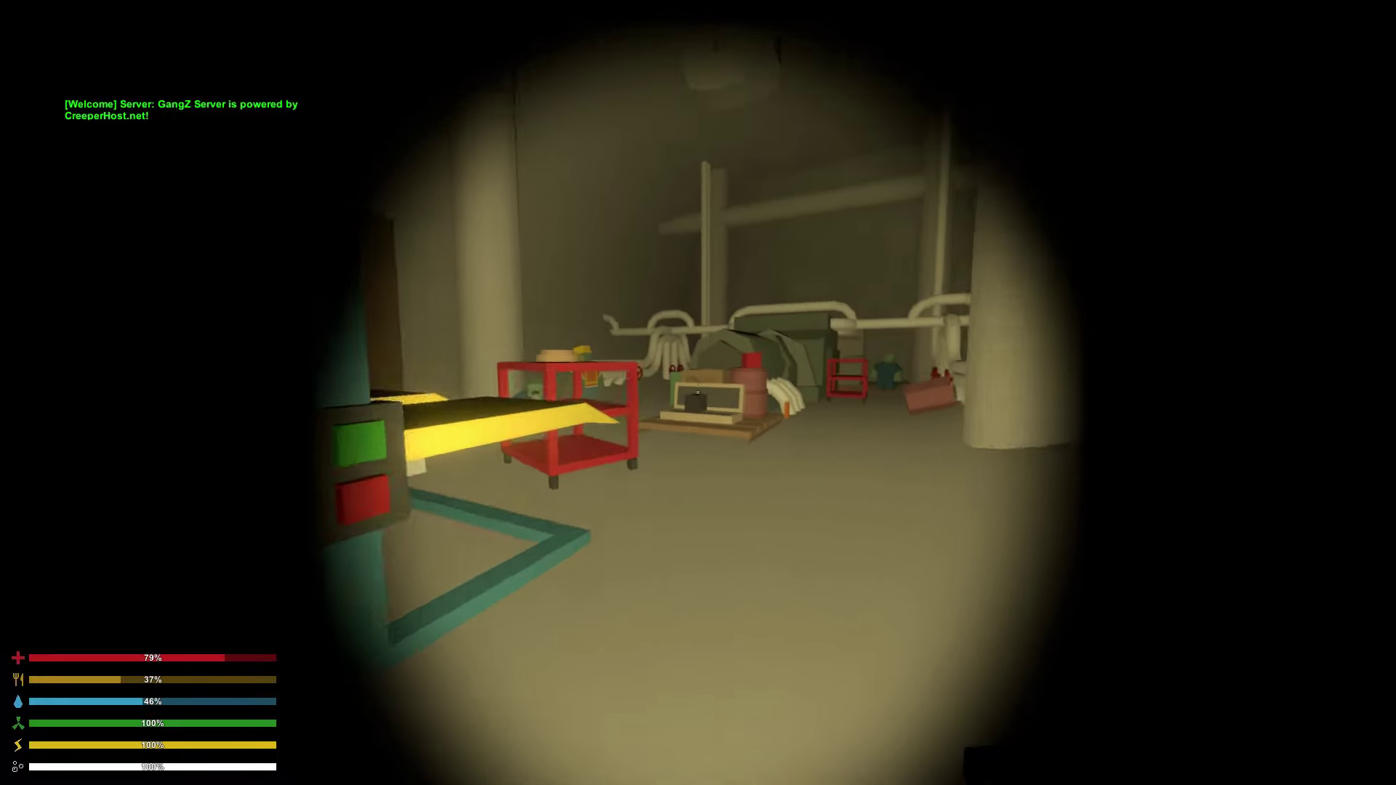
Open the inventory to check the travelpack, military vest, coastguard top, cargo pants and police cap.
{"action": "key", "text": "g"}
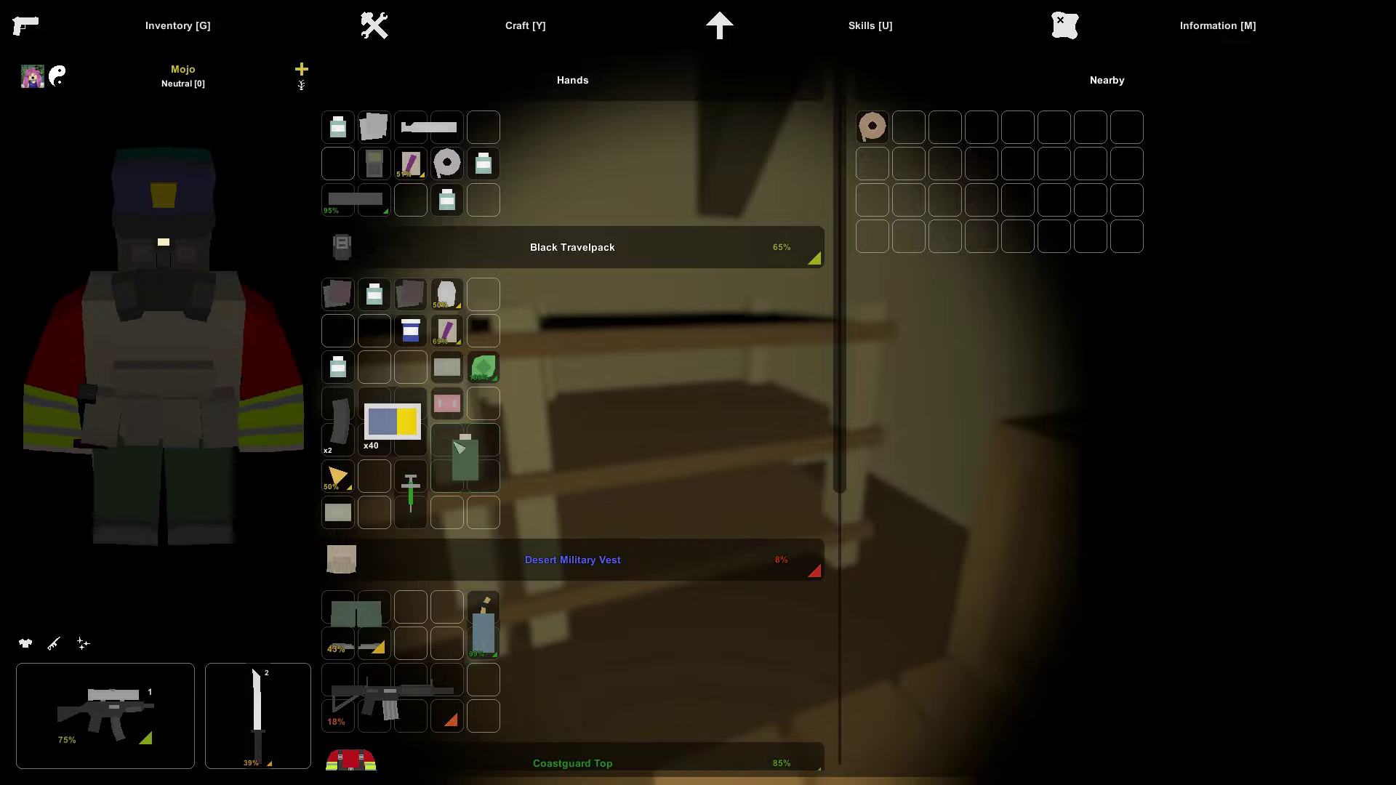
{"action": "scroll", "coordinate": [554, 514], "scroll_direction": "down", "scroll_amount": 3}
{"action": "scroll", "coordinate": [553, 514], "scroll_direction": "down", "scroll_amount": 2}
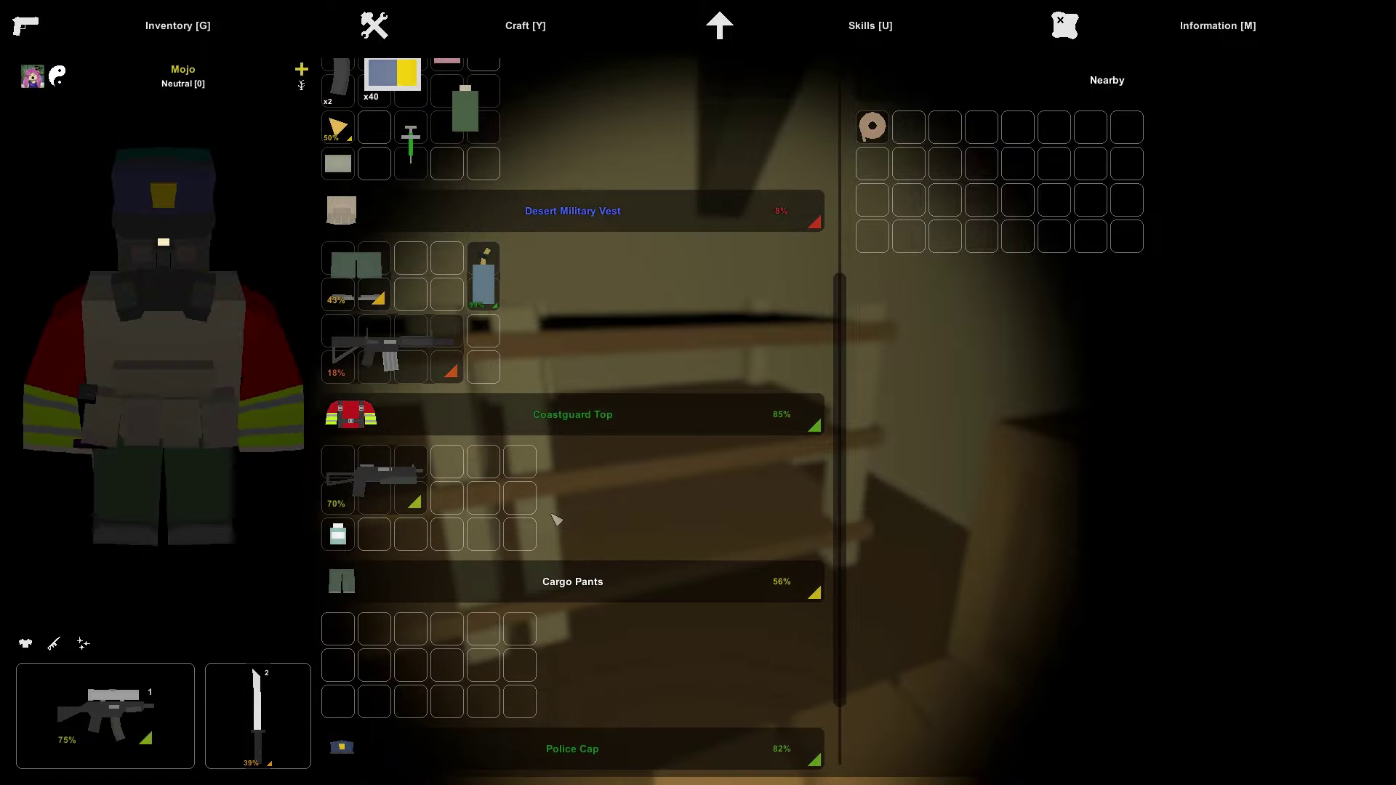
Close the inventory and walk through the corridor to the concrete building's door.
{"action": "key", "text": "g"}
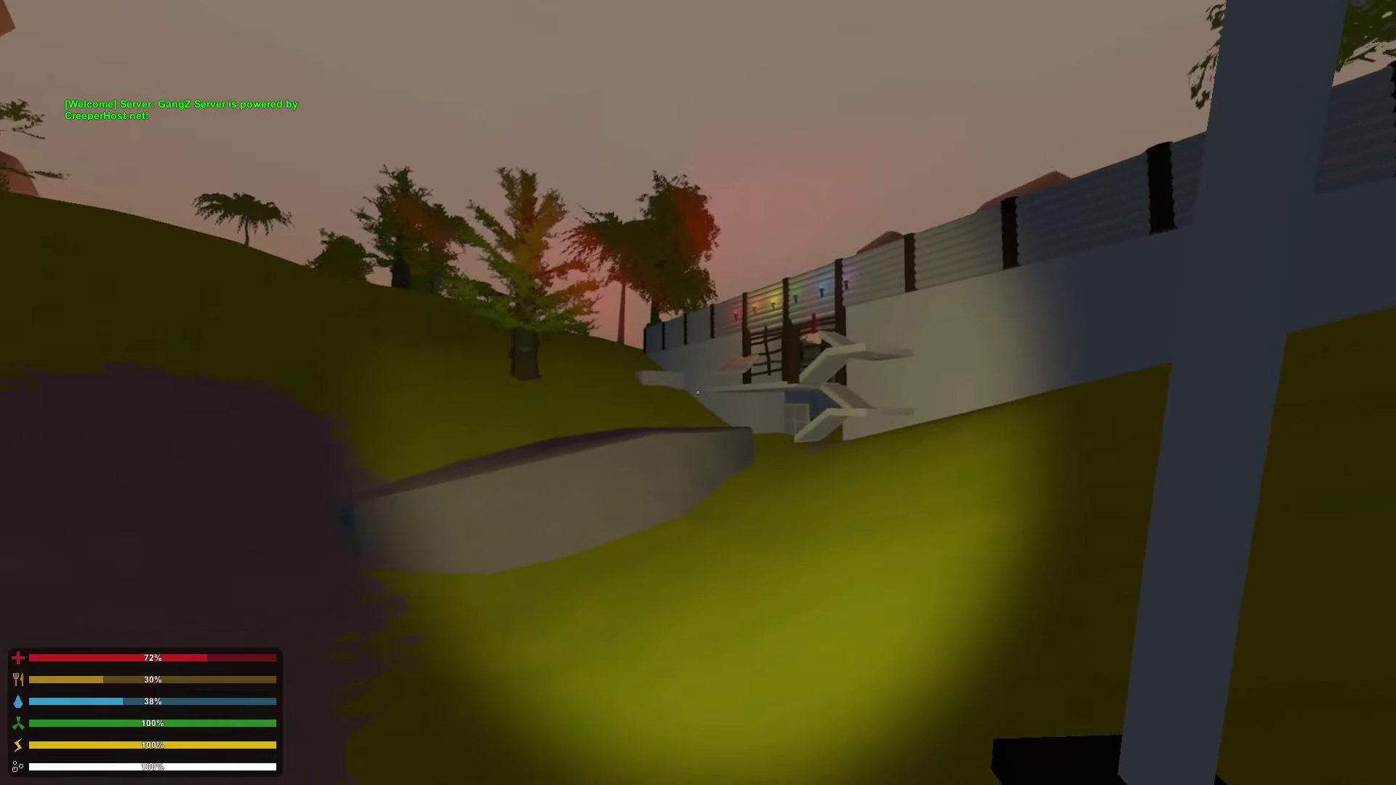
{"action": "key", "text": "w"}
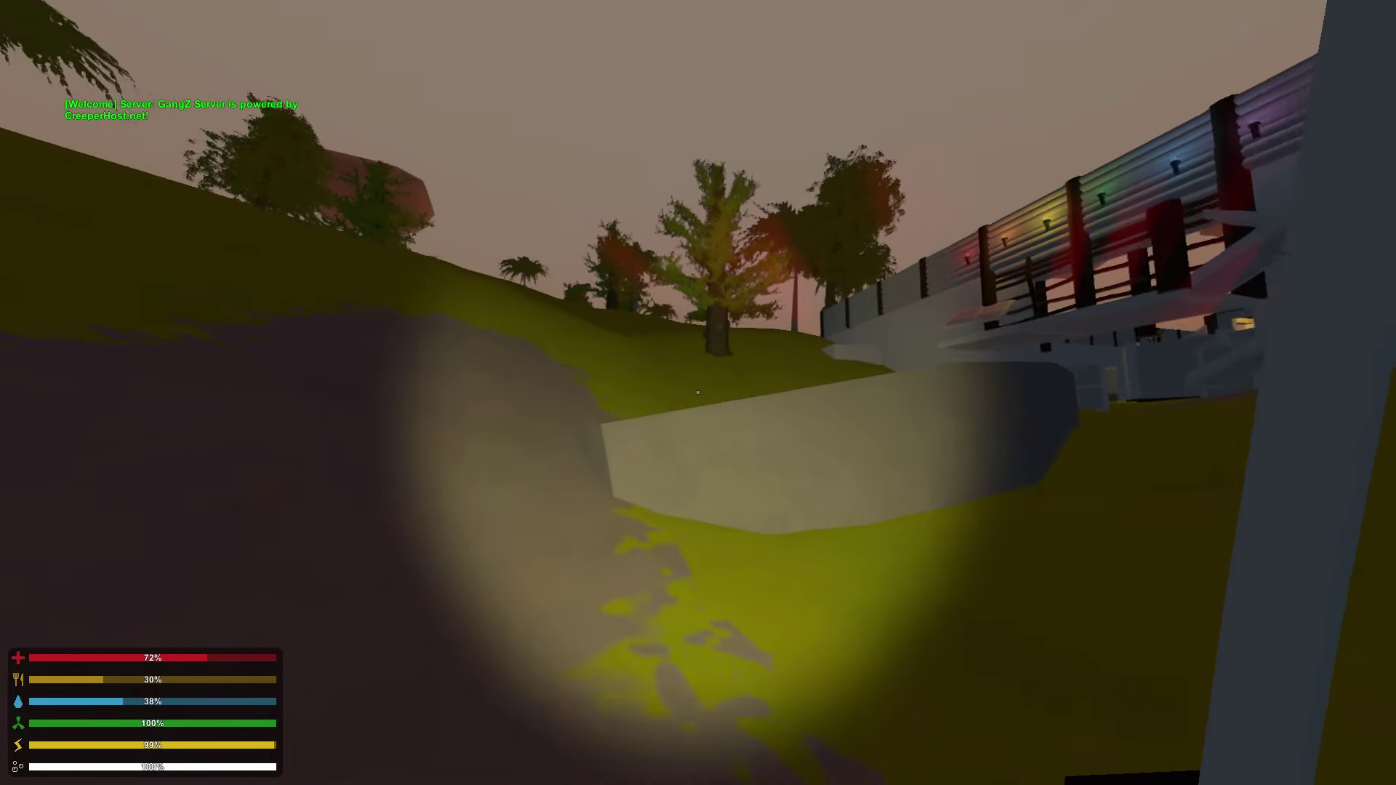
{"action": "key", "text": "w"}
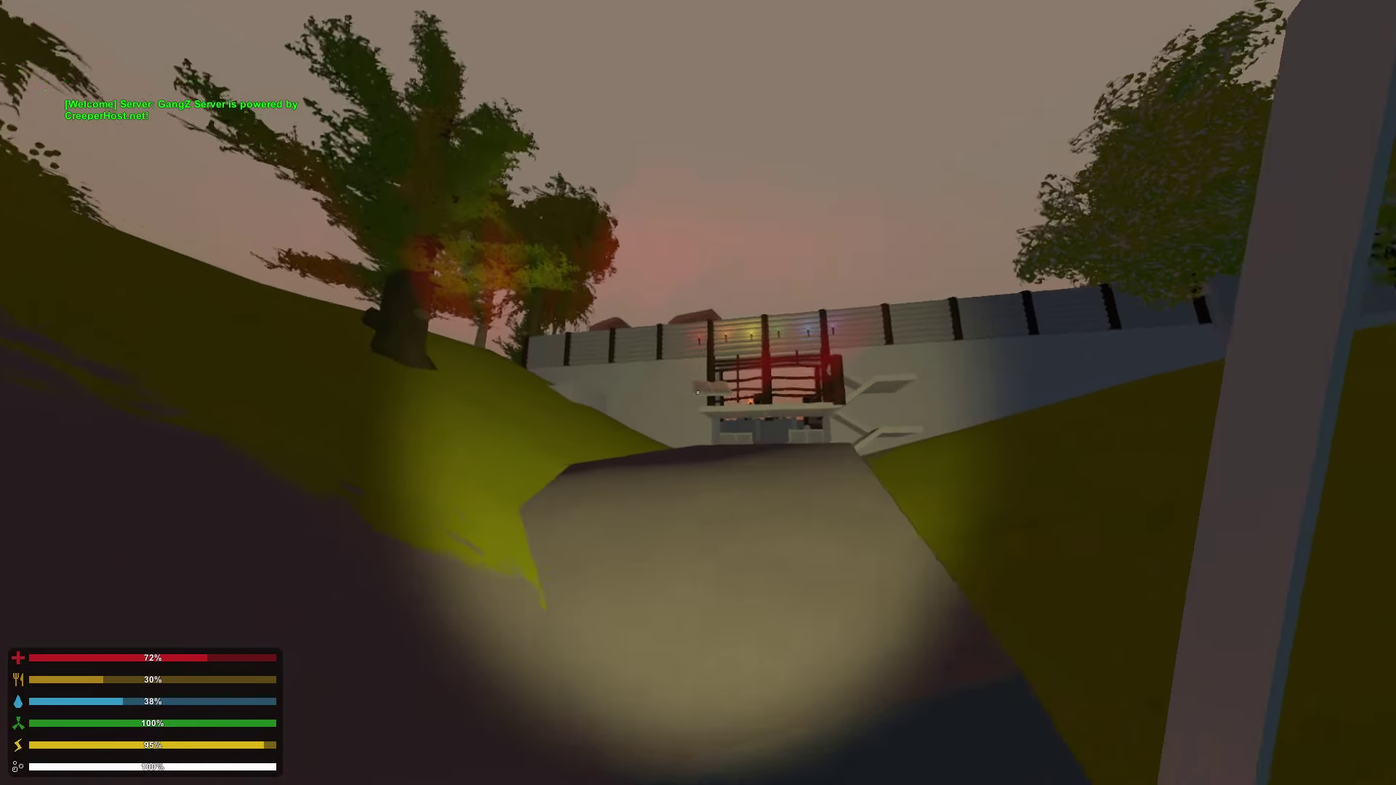
{"action": "key", "text": "w"}
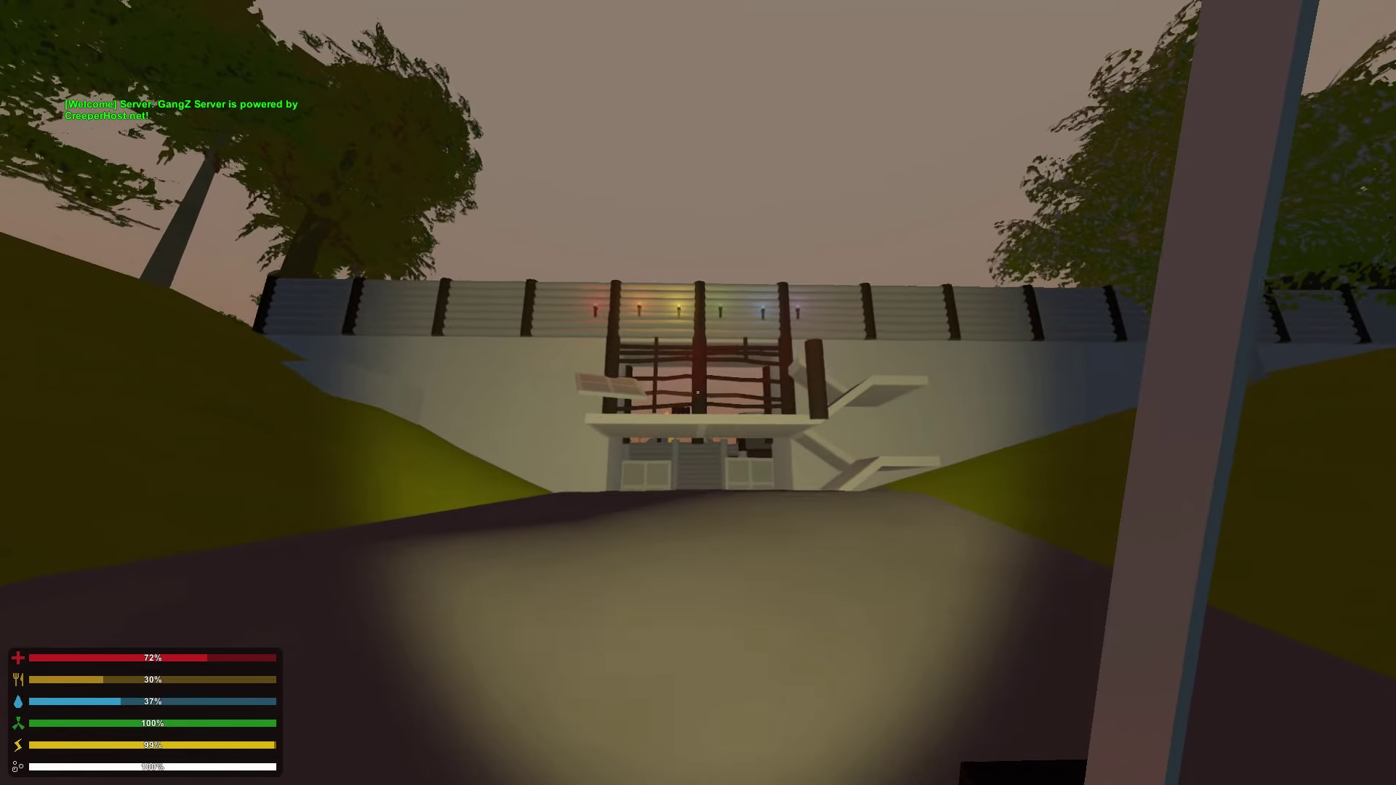
{"action": "key", "text": "w"}
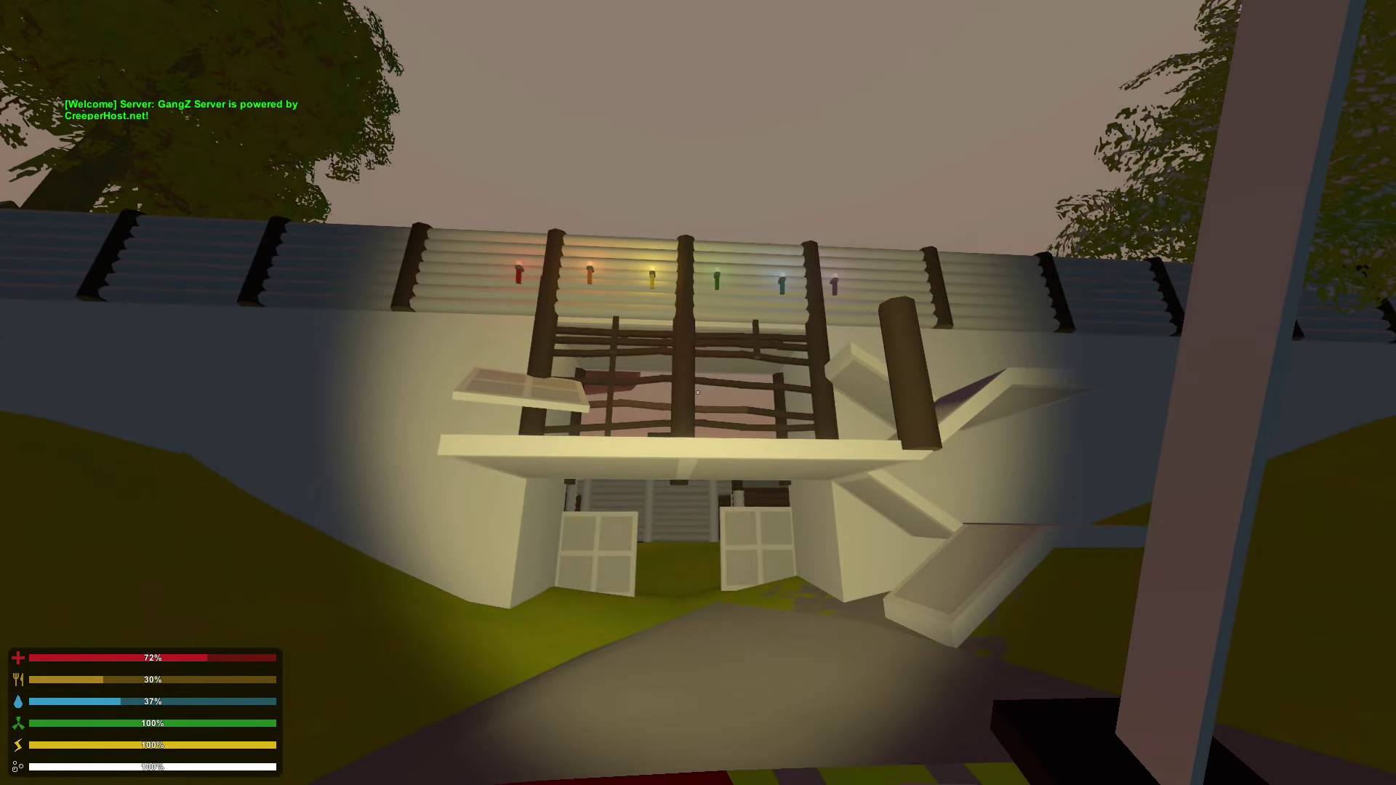
{"action": "key", "text": "w"}
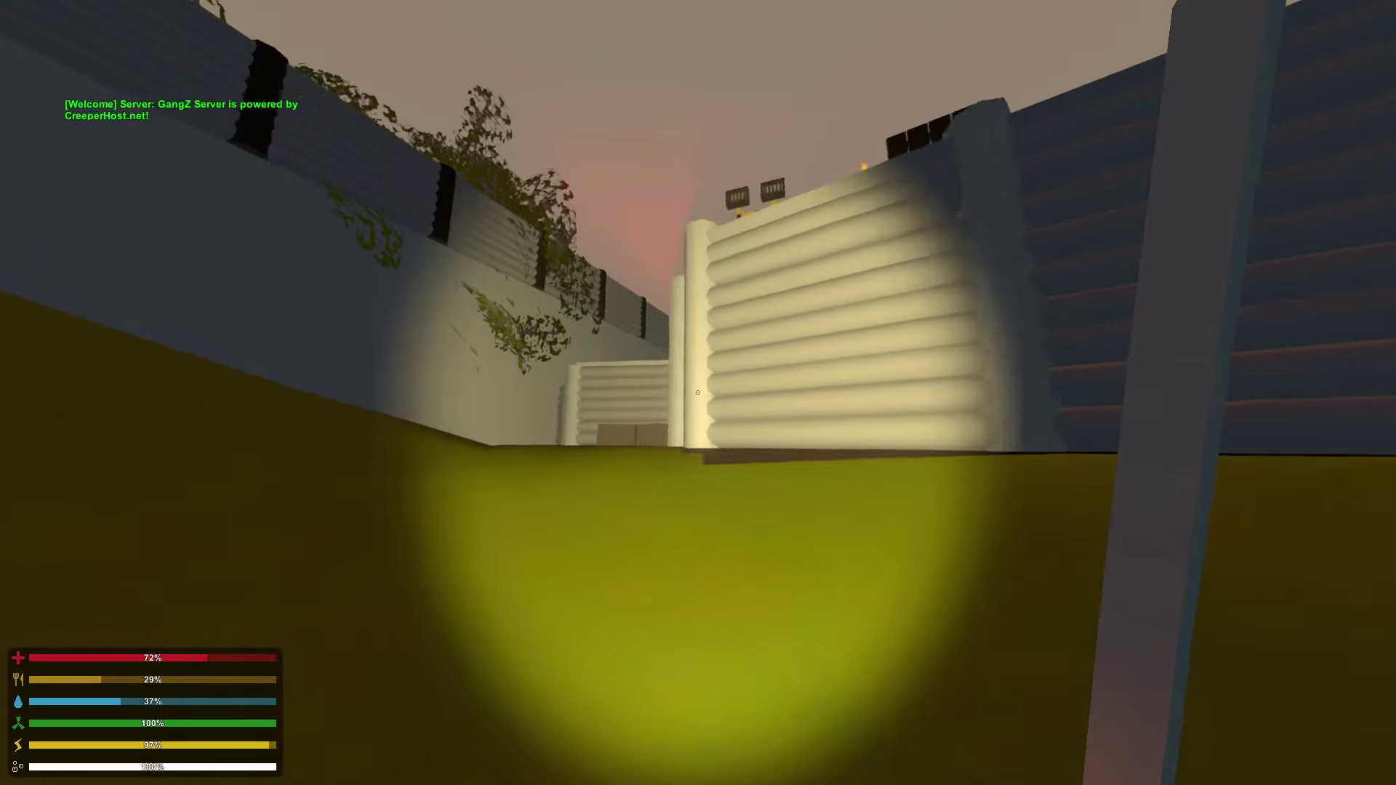
{"action": "key", "text": "w"}
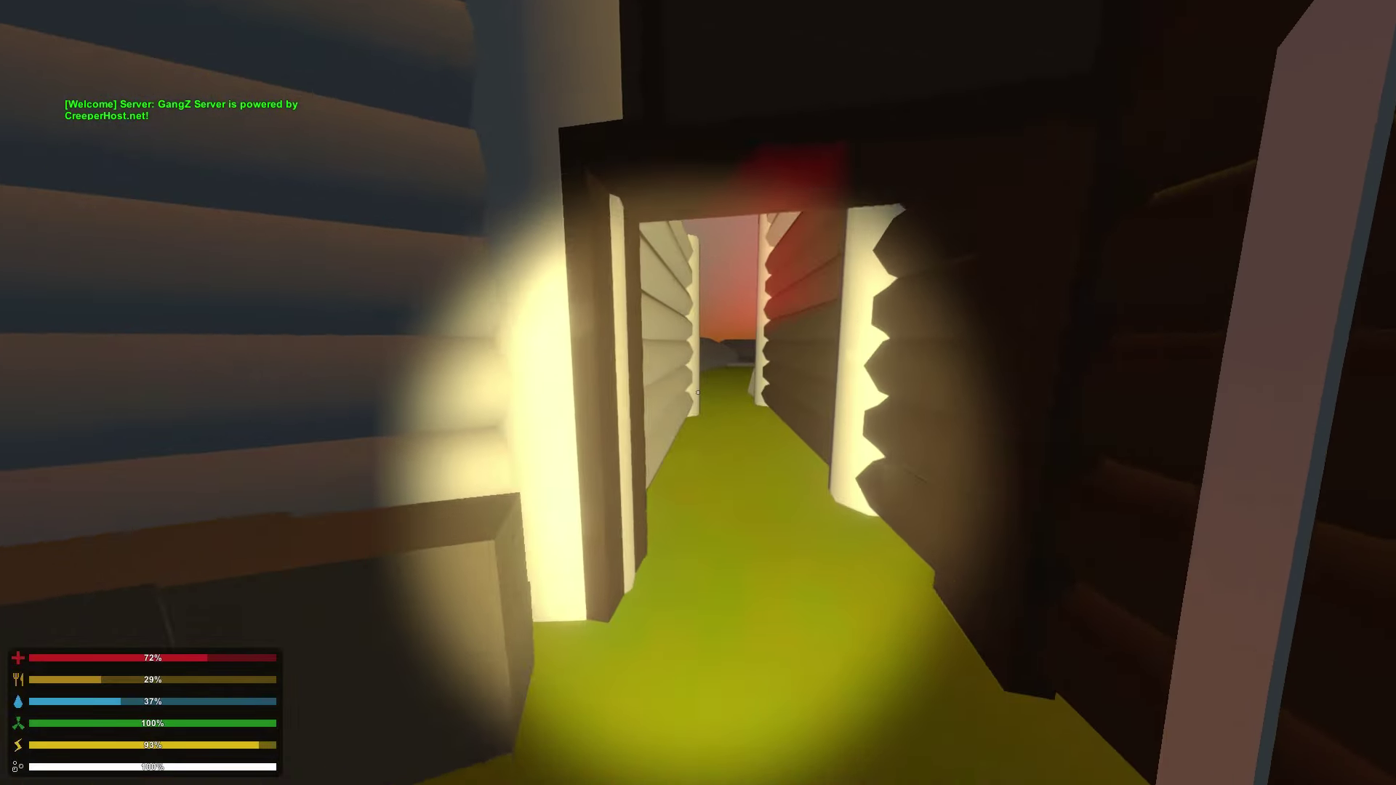
{"action": "key", "text": "w"}
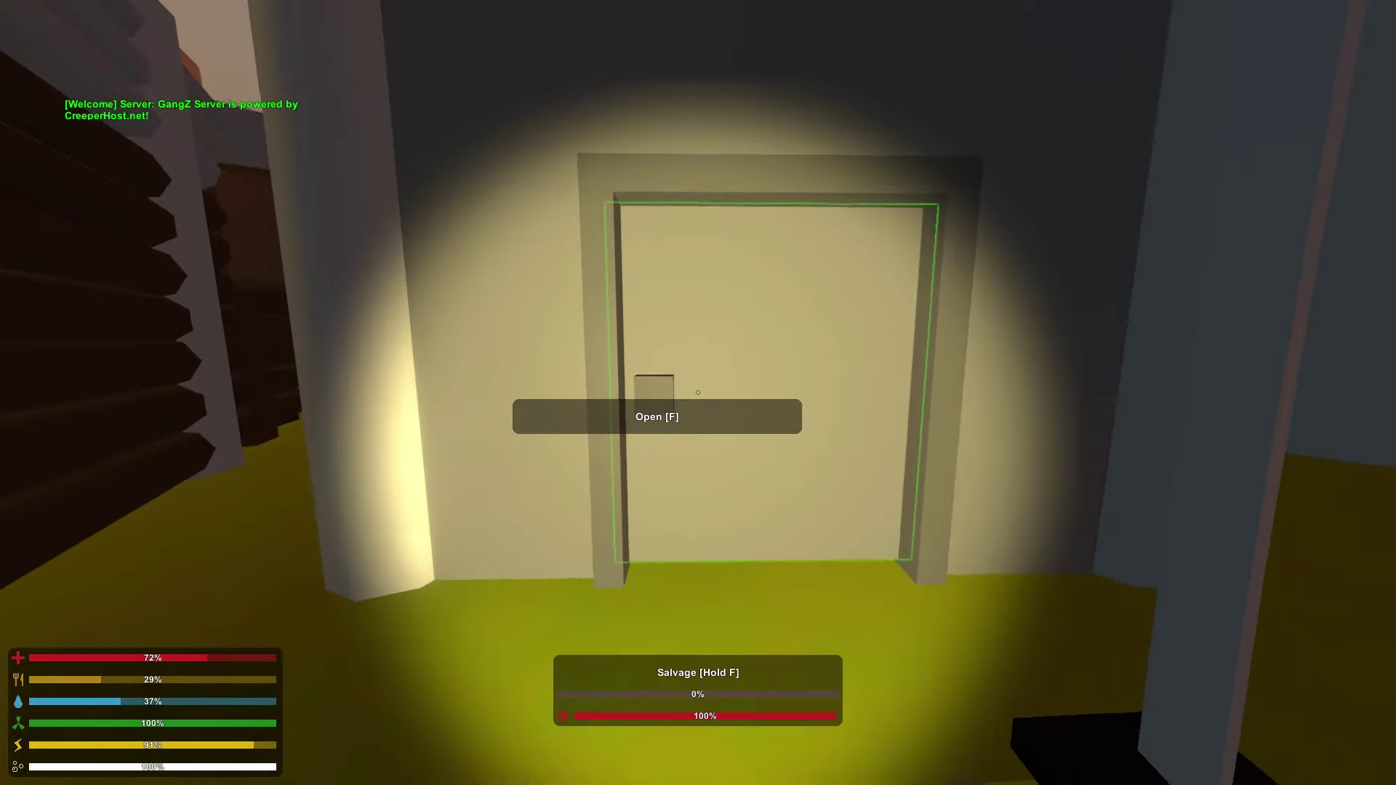
Enter the plant room, check the island map, and step out into the walled yard.
{"action": "key", "text": "w"}
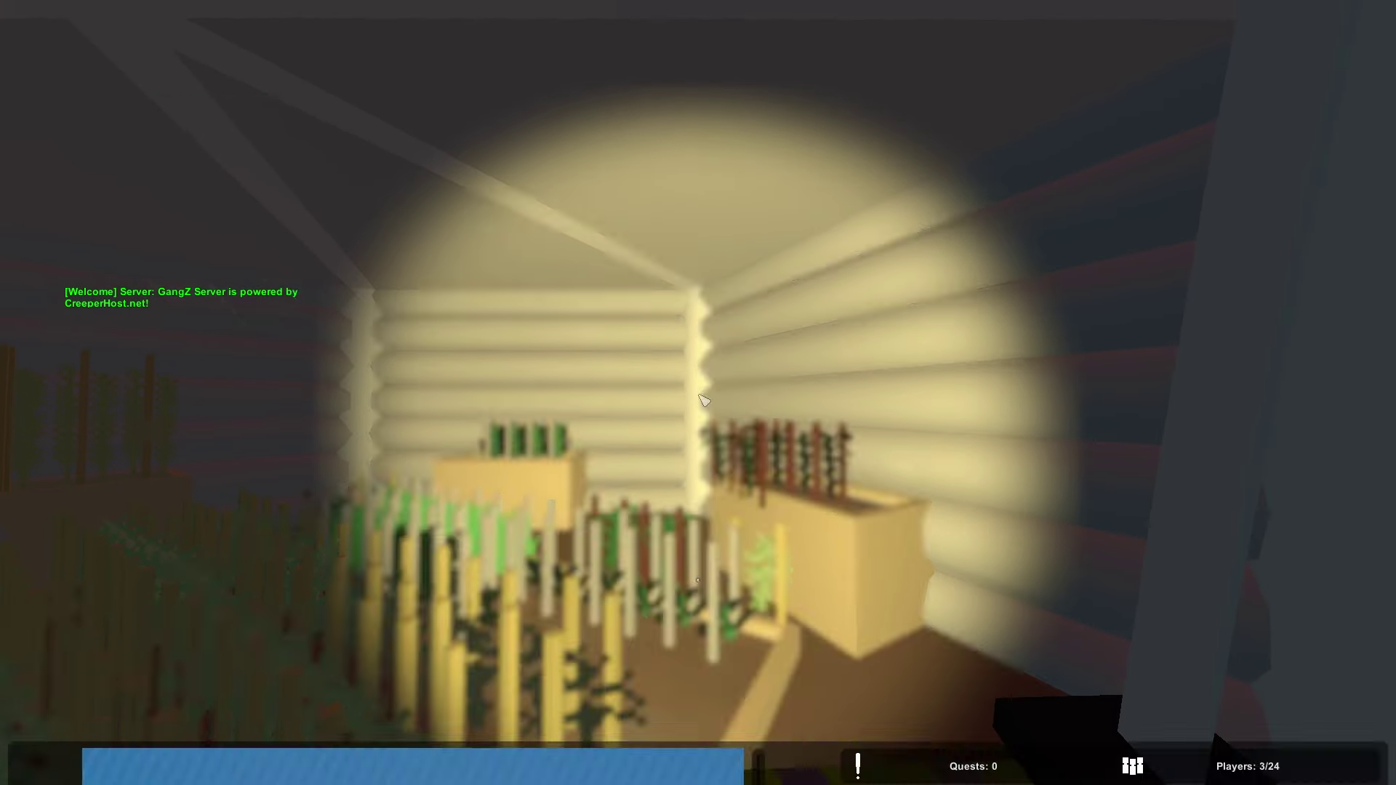
{"action": "key", "text": "m"}
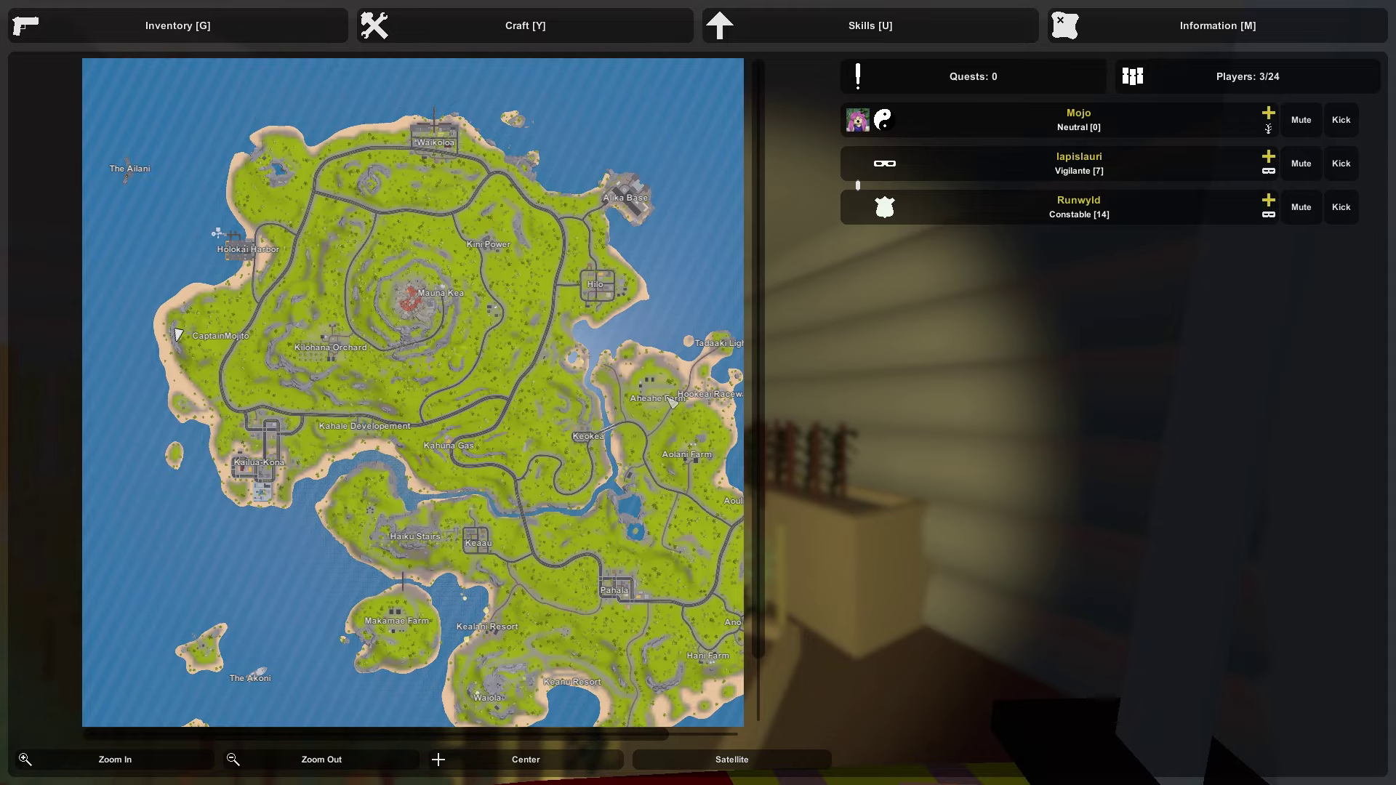
{"action": "key", "text": "m"}
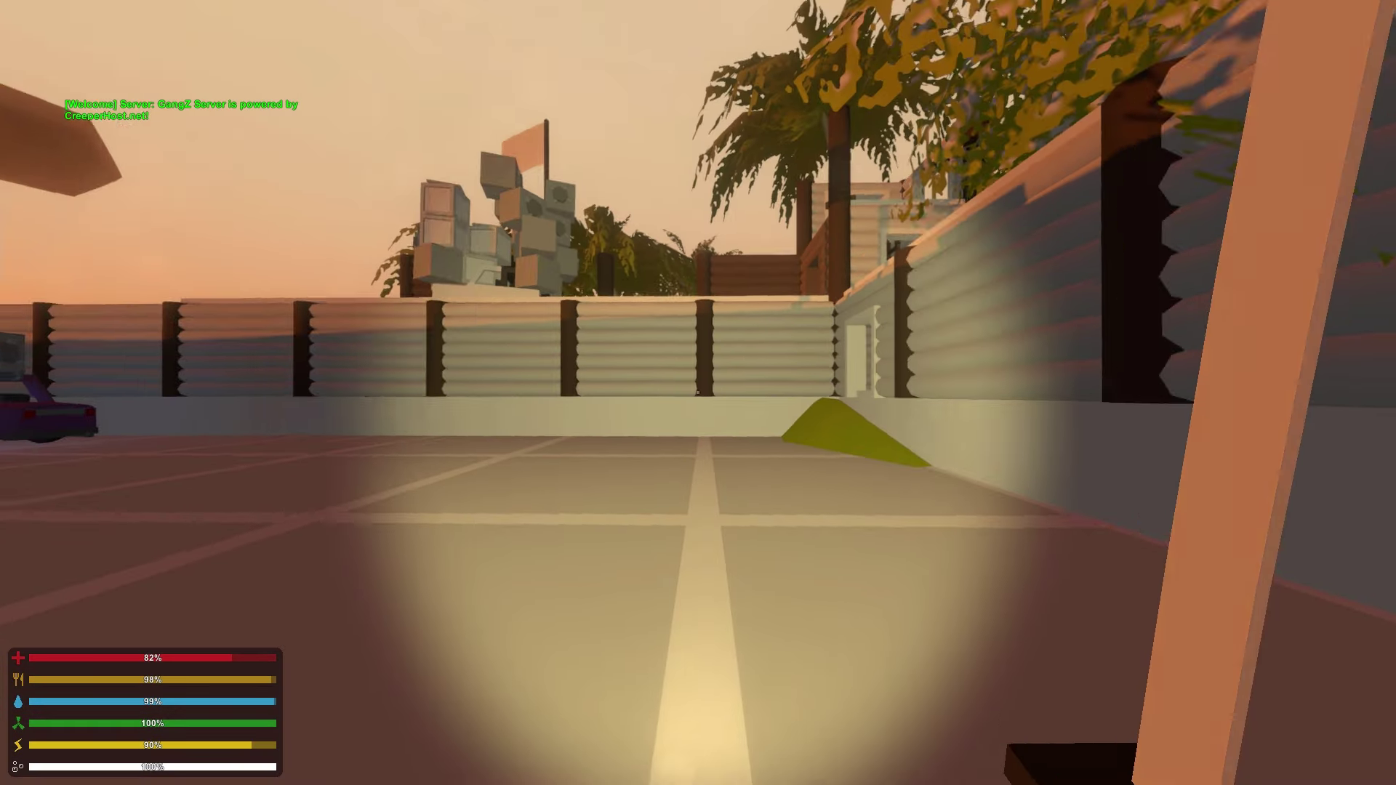
{"action": "key", "text": "w"}
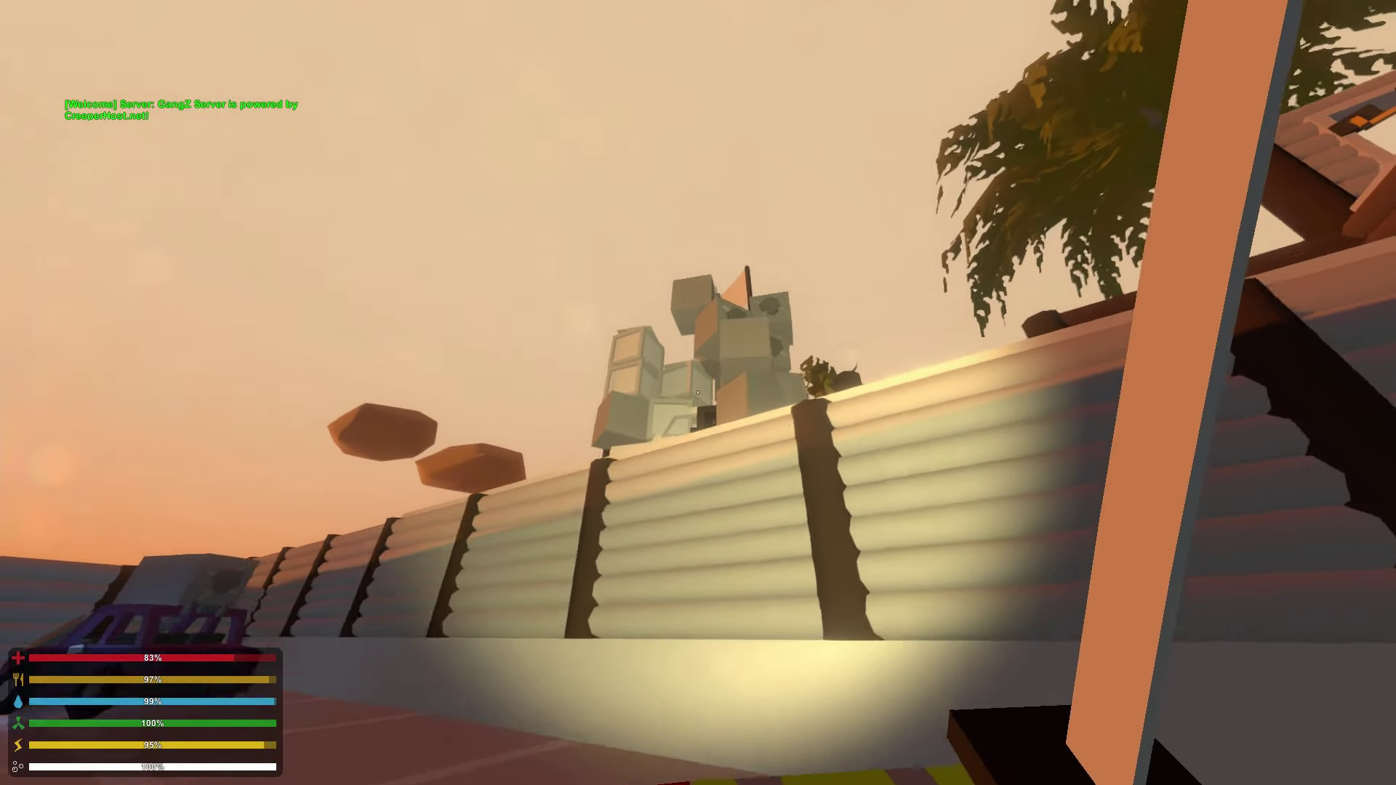
Cross the parking yard to the purple car by the fence, get in and drive forward.
{"action": "key", "text": "w"}
{"action": "key", "text": "w"}
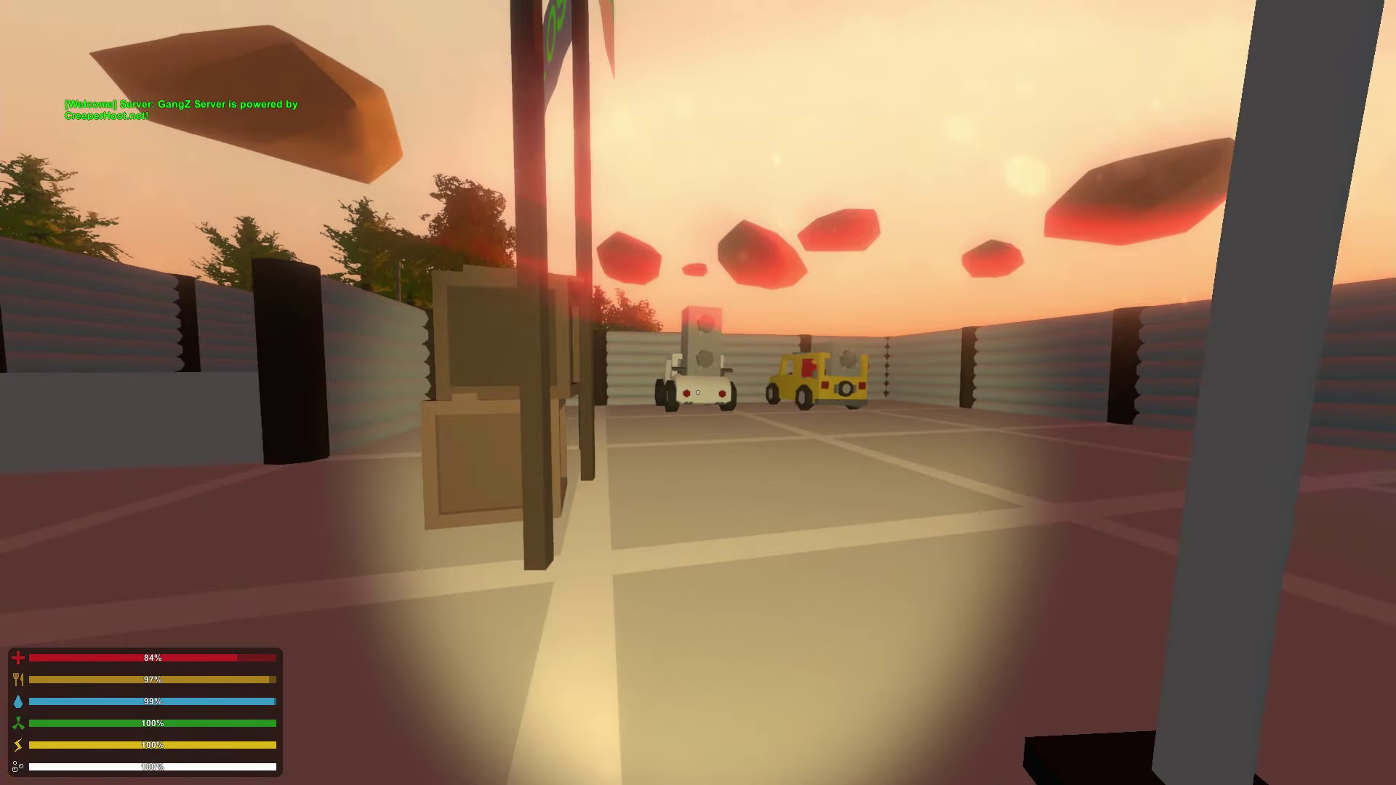
{"action": "key", "text": "w"}
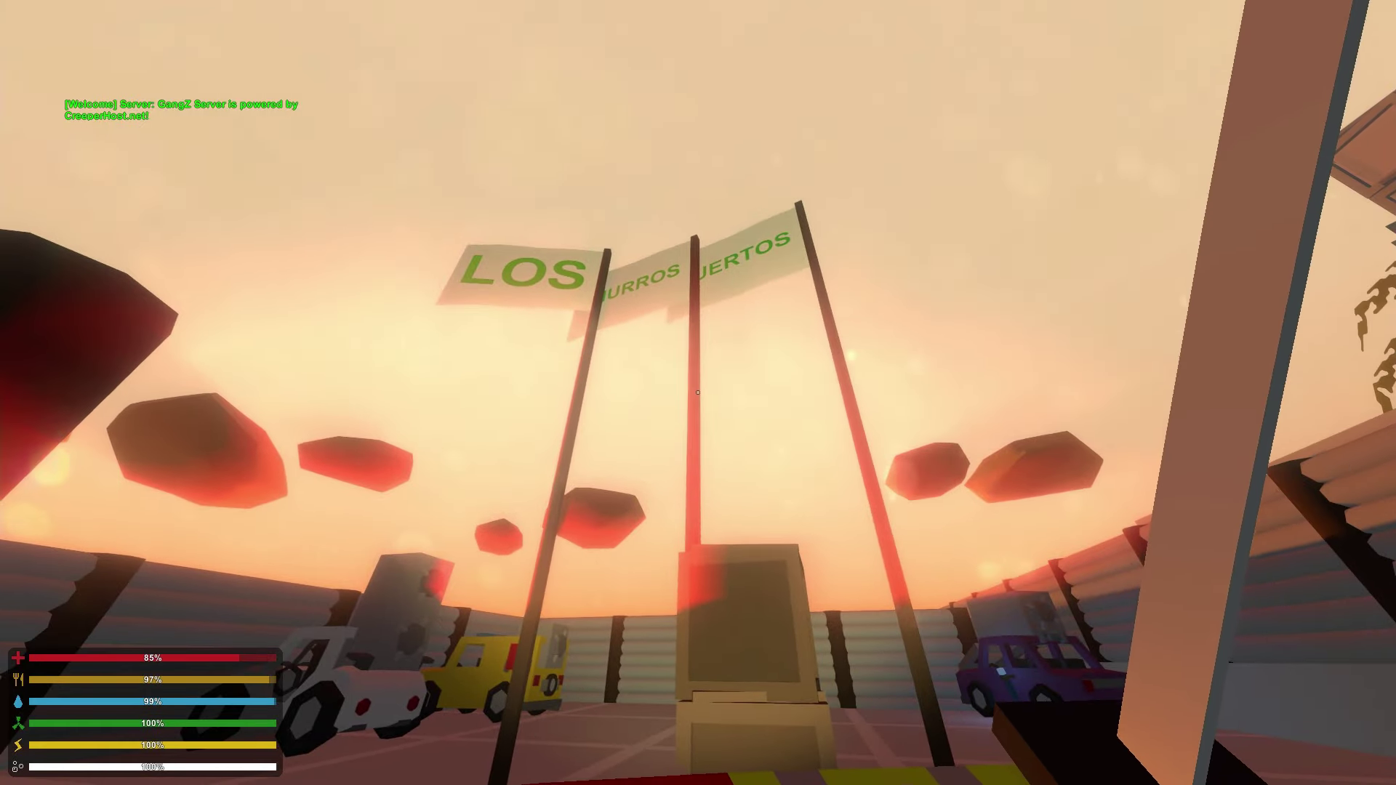
{"action": "key", "text": "w"}
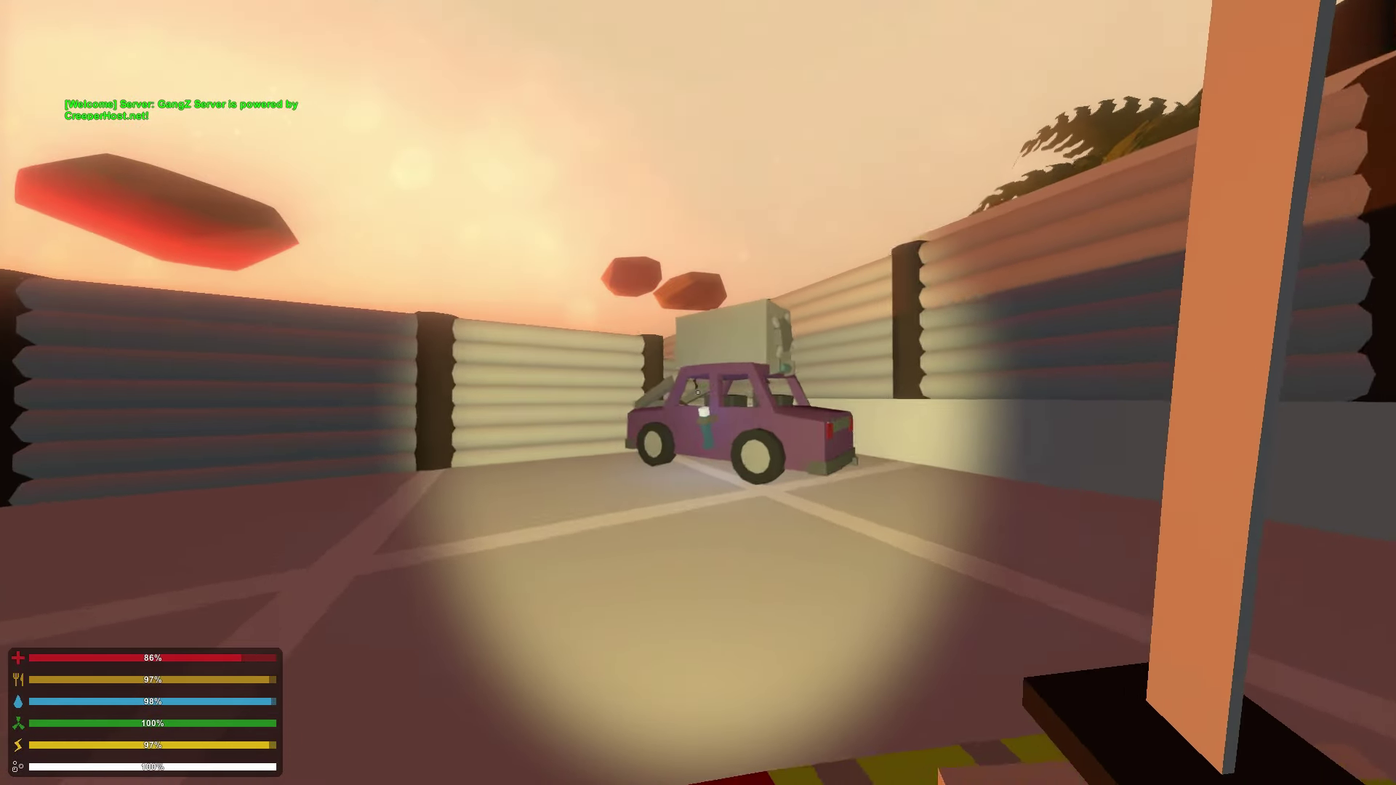
{"action": "key", "text": "w"}
{"action": "key", "text": "f"}
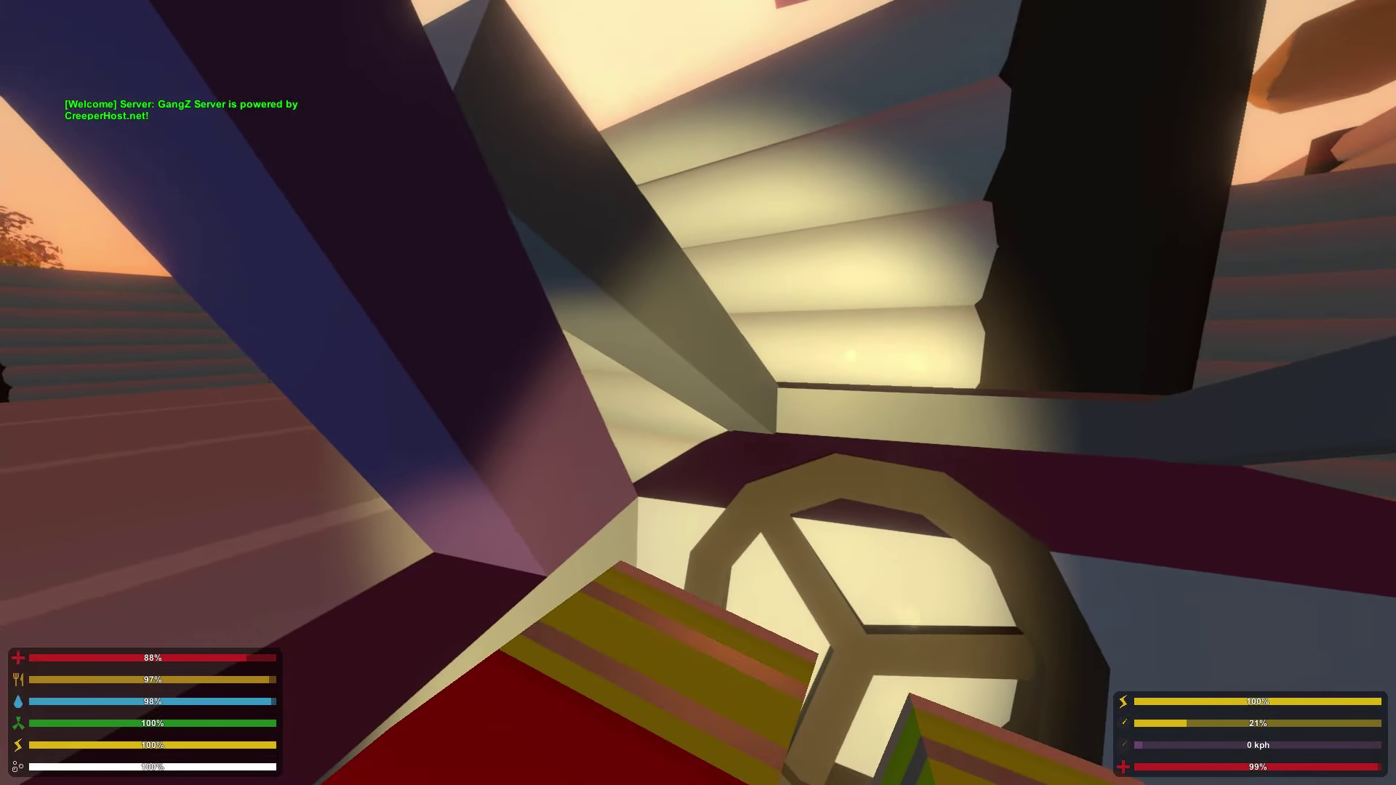
{"action": "key", "text": "w"}
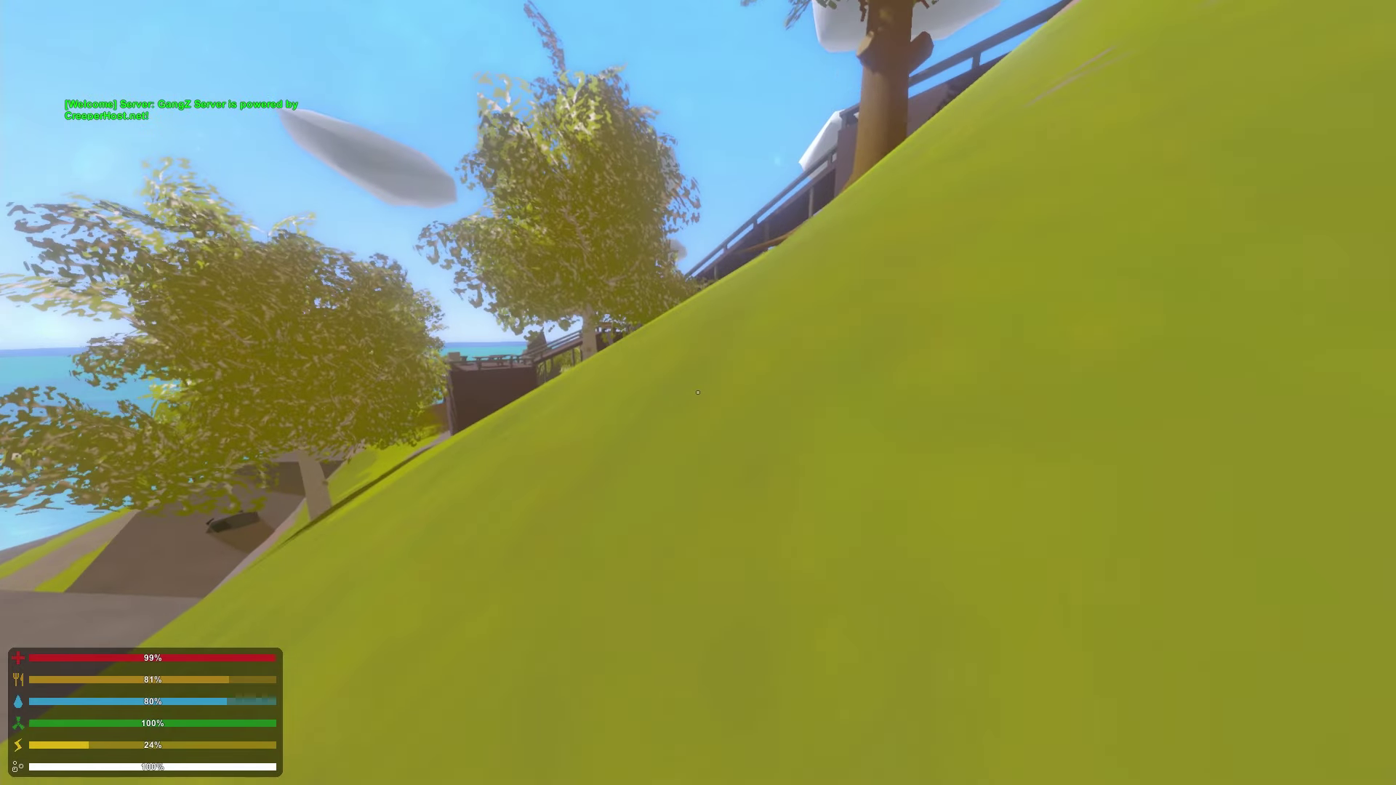
Climb the hillside onto the wooden stair ramp and pick up the red trunks from the bench.
{"action": "key", "text": "w"}
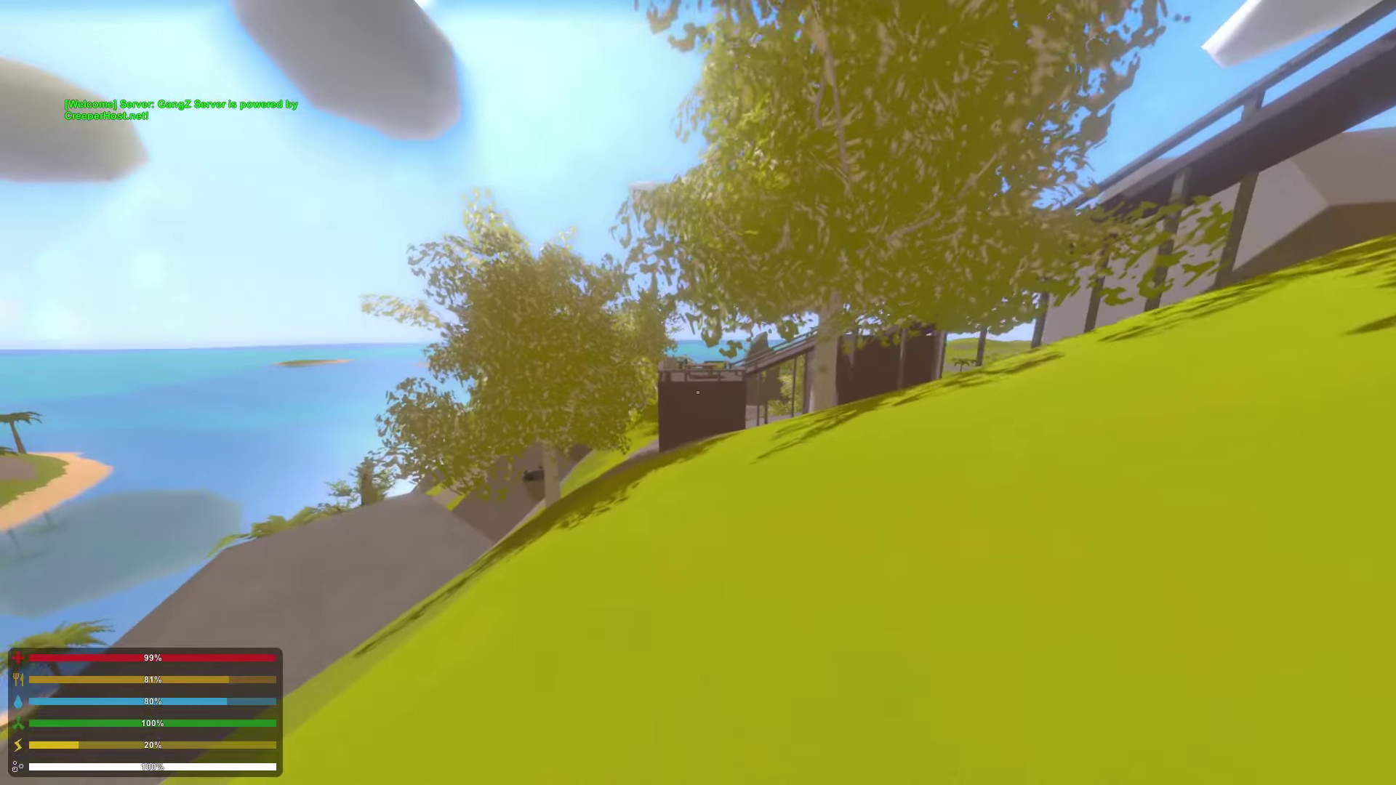
{"action": "key", "text": "w"}
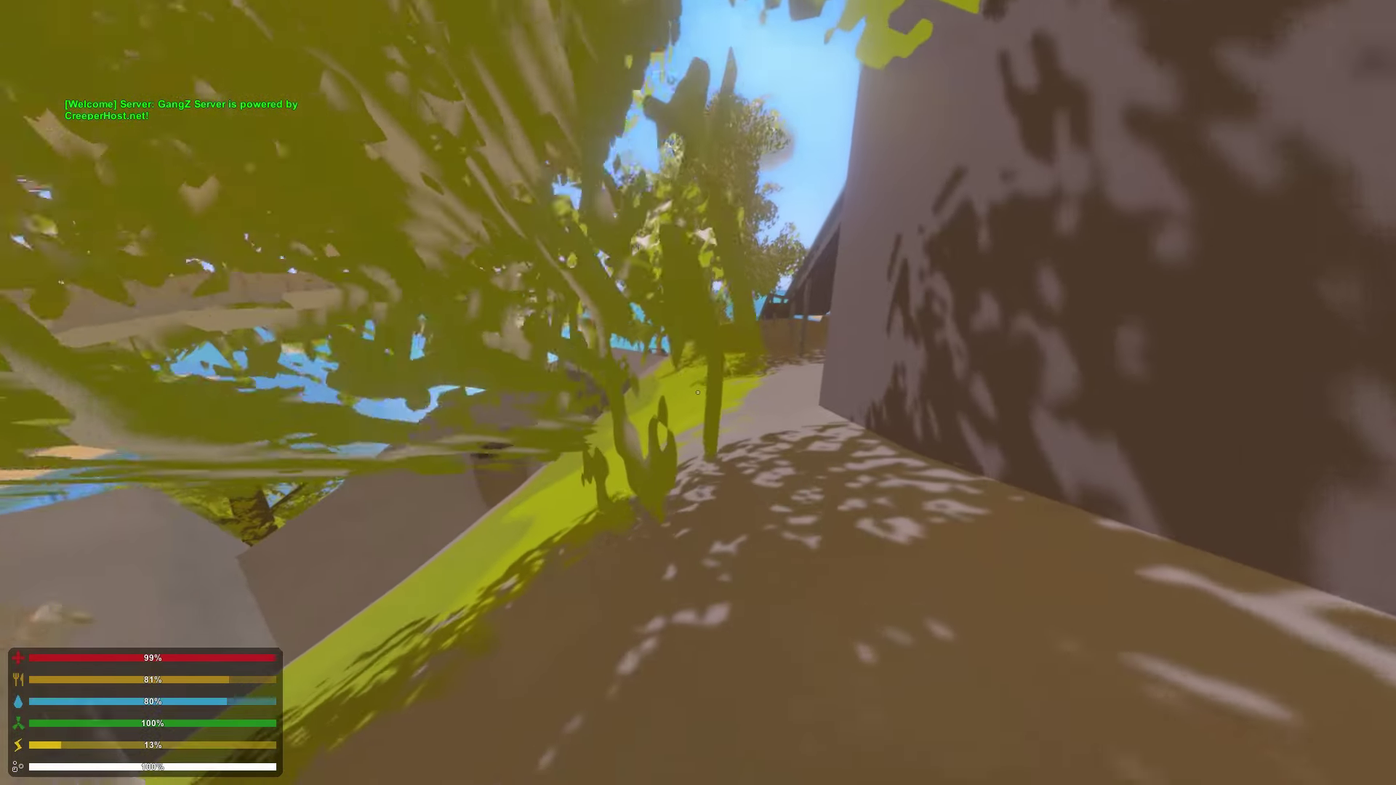
{"action": "key", "text": "w"}
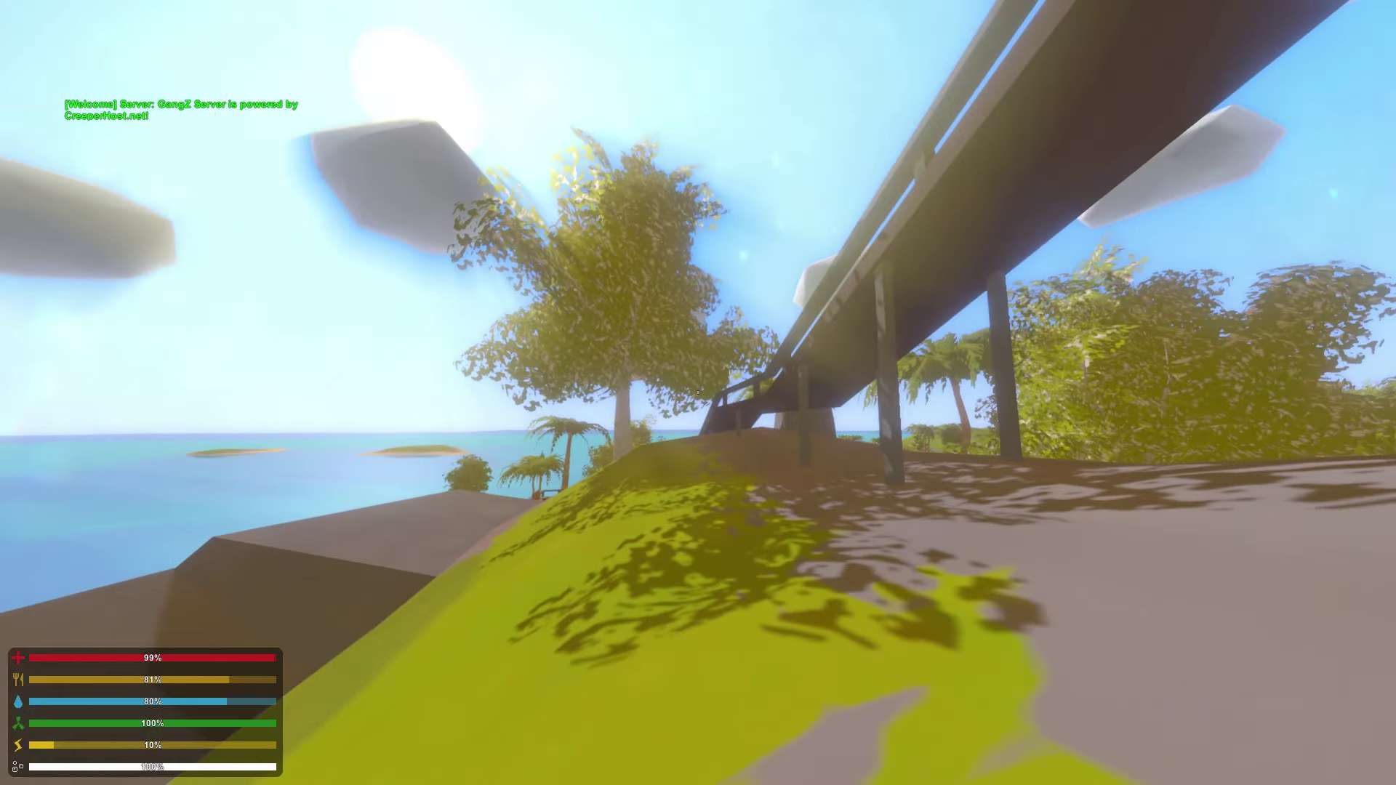
{"action": "key", "text": "w"}
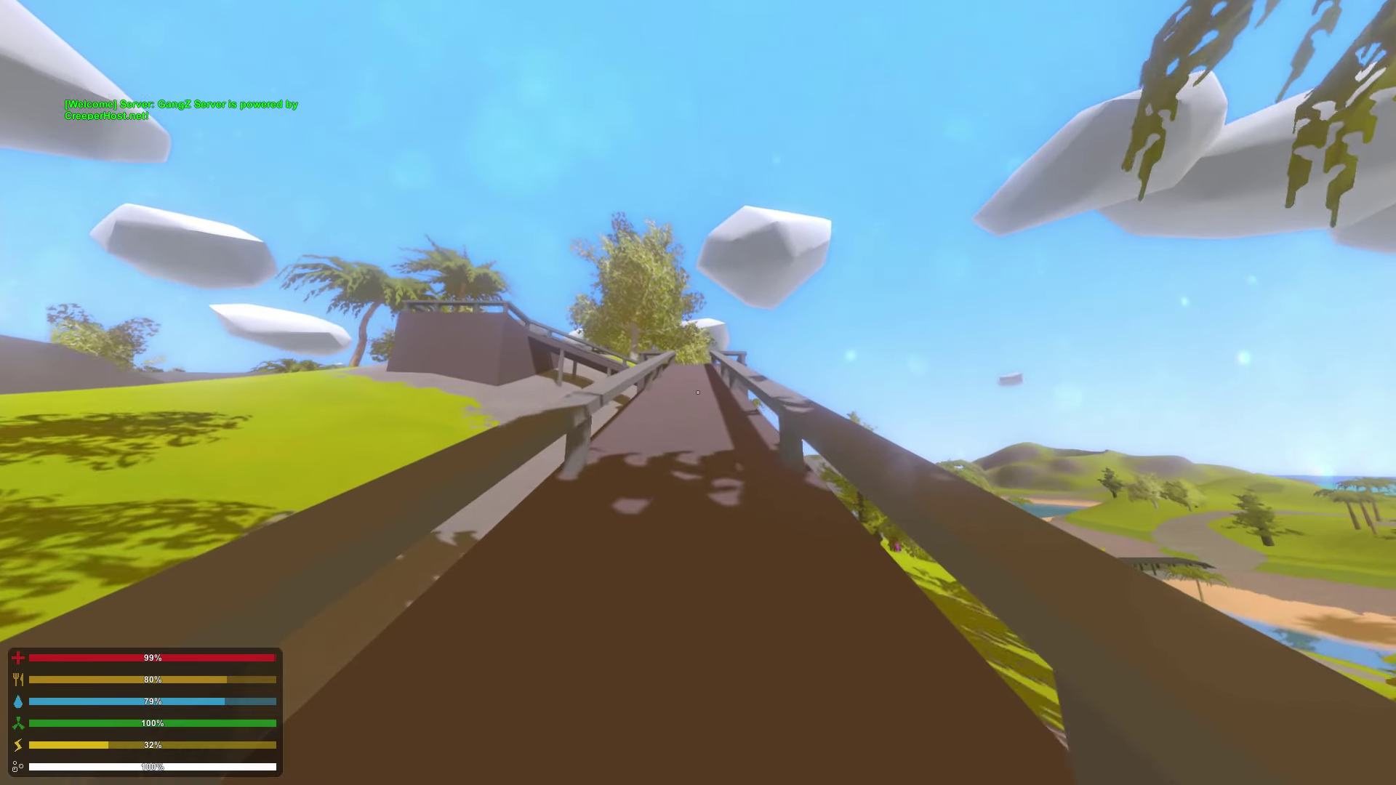
{"action": "key", "text": "w"}
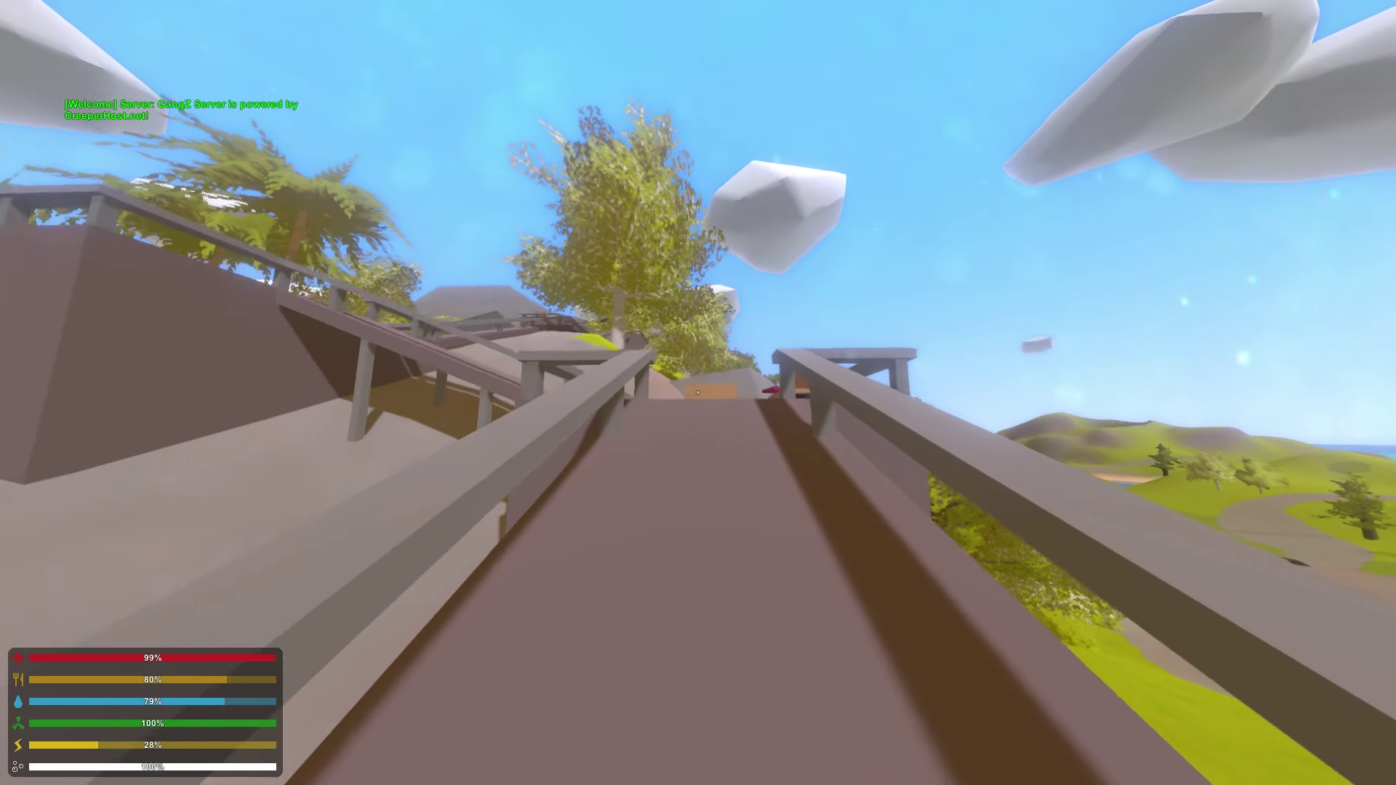
{"action": "key", "text": "w"}
{"action": "key", "text": "f"}
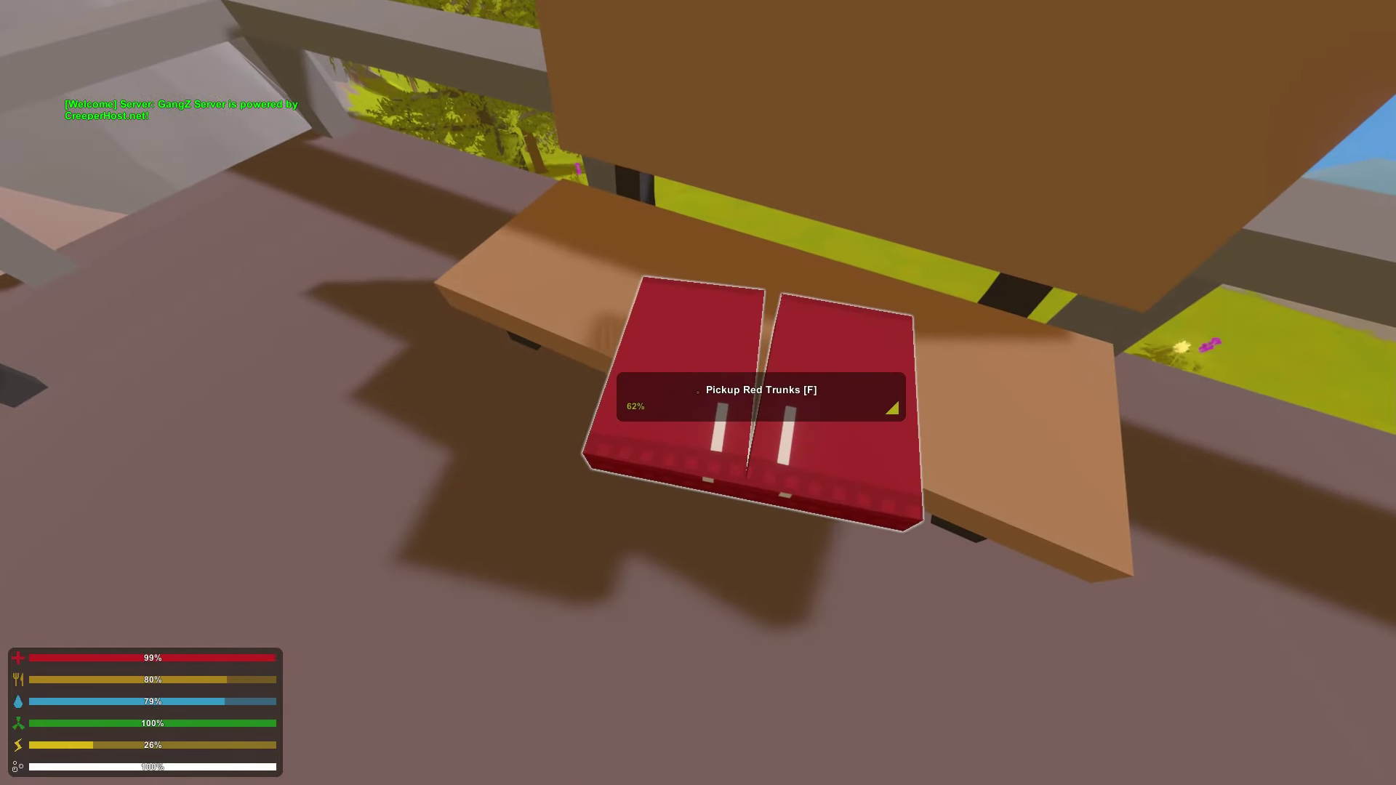
{"action": "key", "text": "f"}
Climb the stairs, kill the ramp zombie, and reach the apple juice on the summit table.
{"action": "key", "text": "w"}
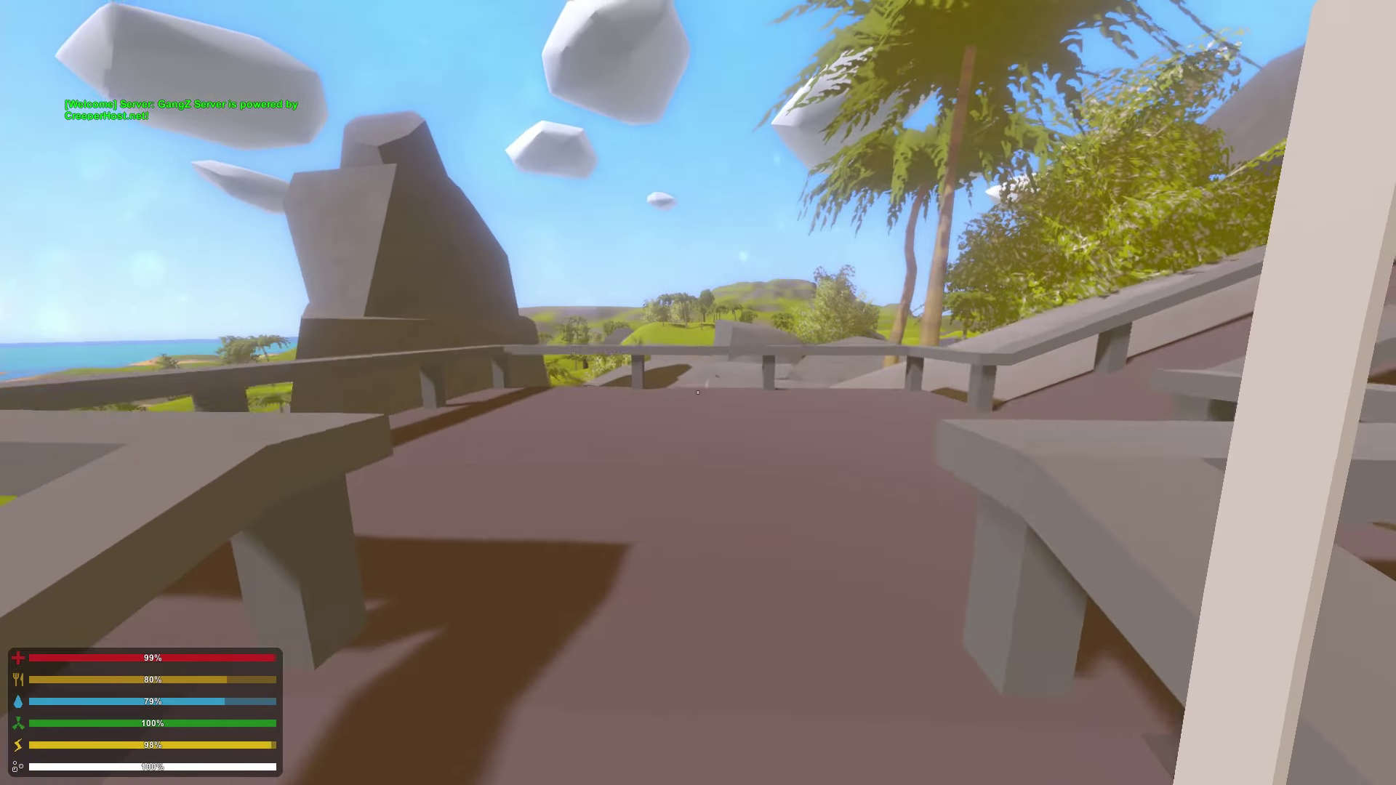
{"action": "key", "text": "w"}
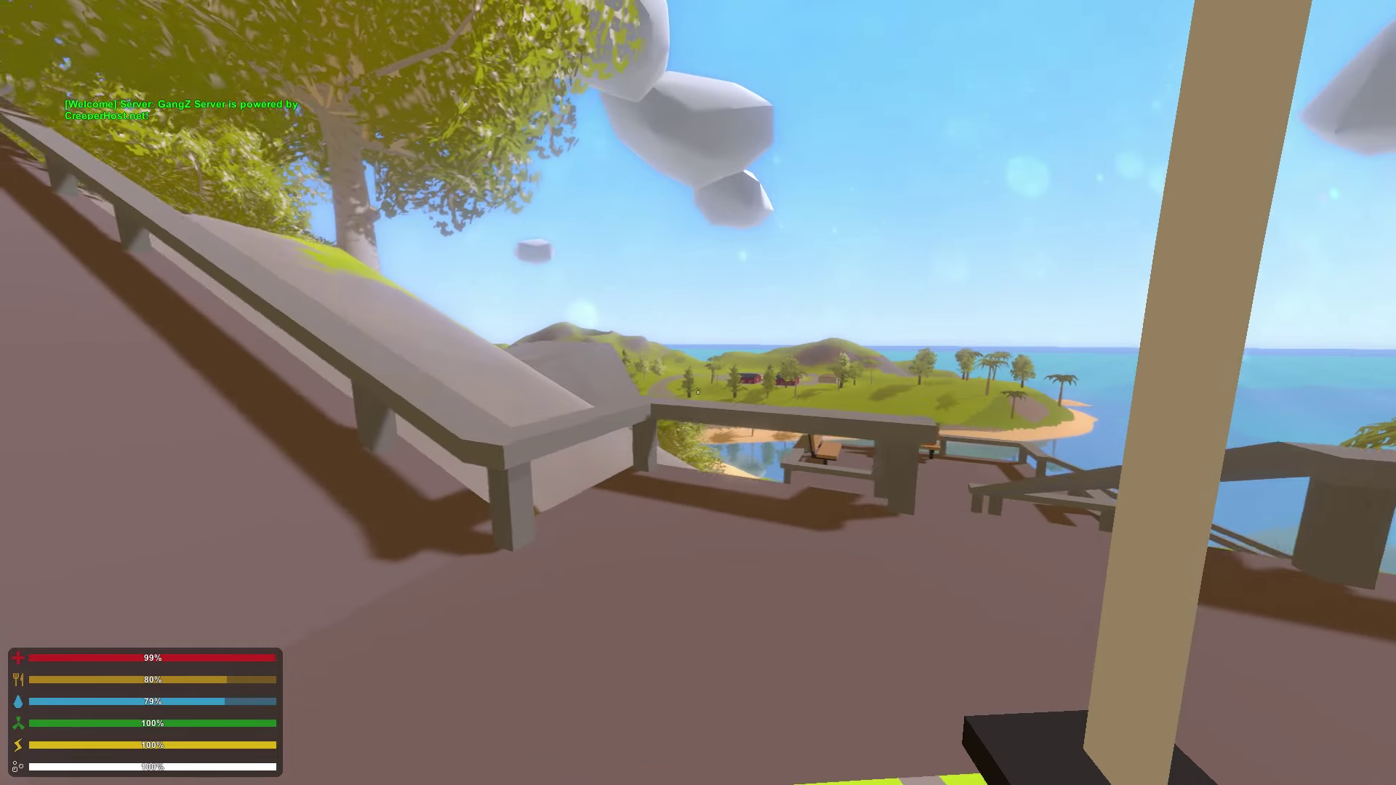
{"action": "key", "text": "w"}
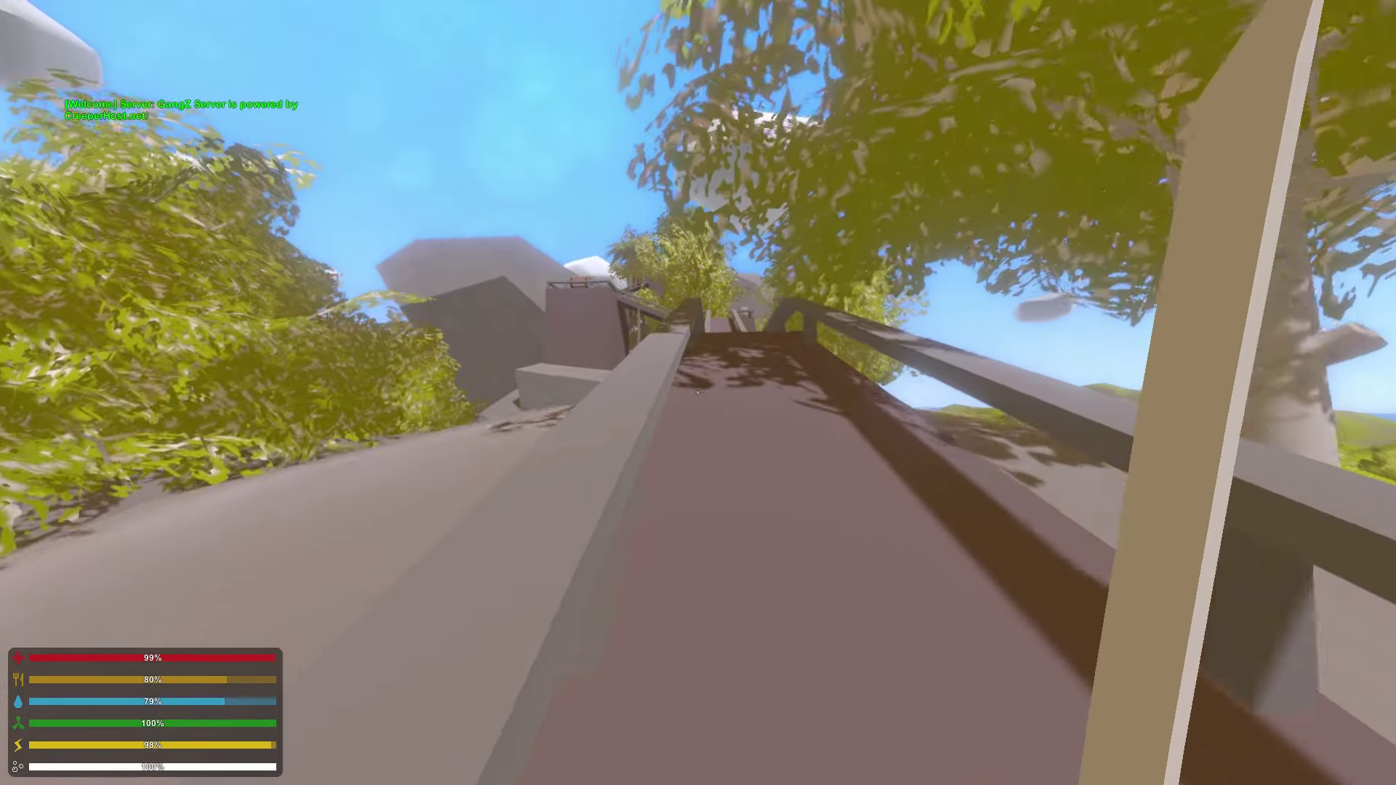
{"action": "key", "text": "w"}
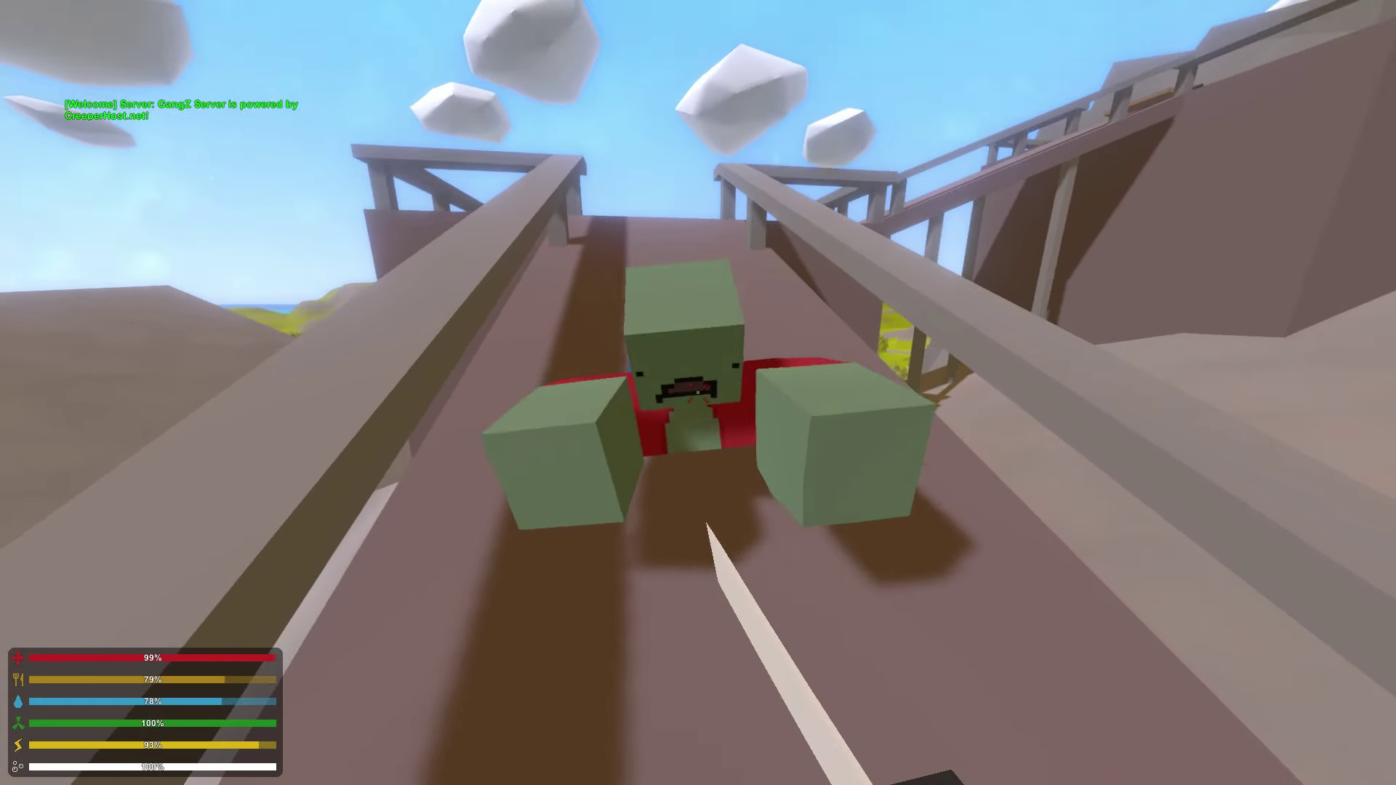
{"action": "left_click", "coordinate": [698, 392]}
{"action": "left_click", "coordinate": [698, 394]}
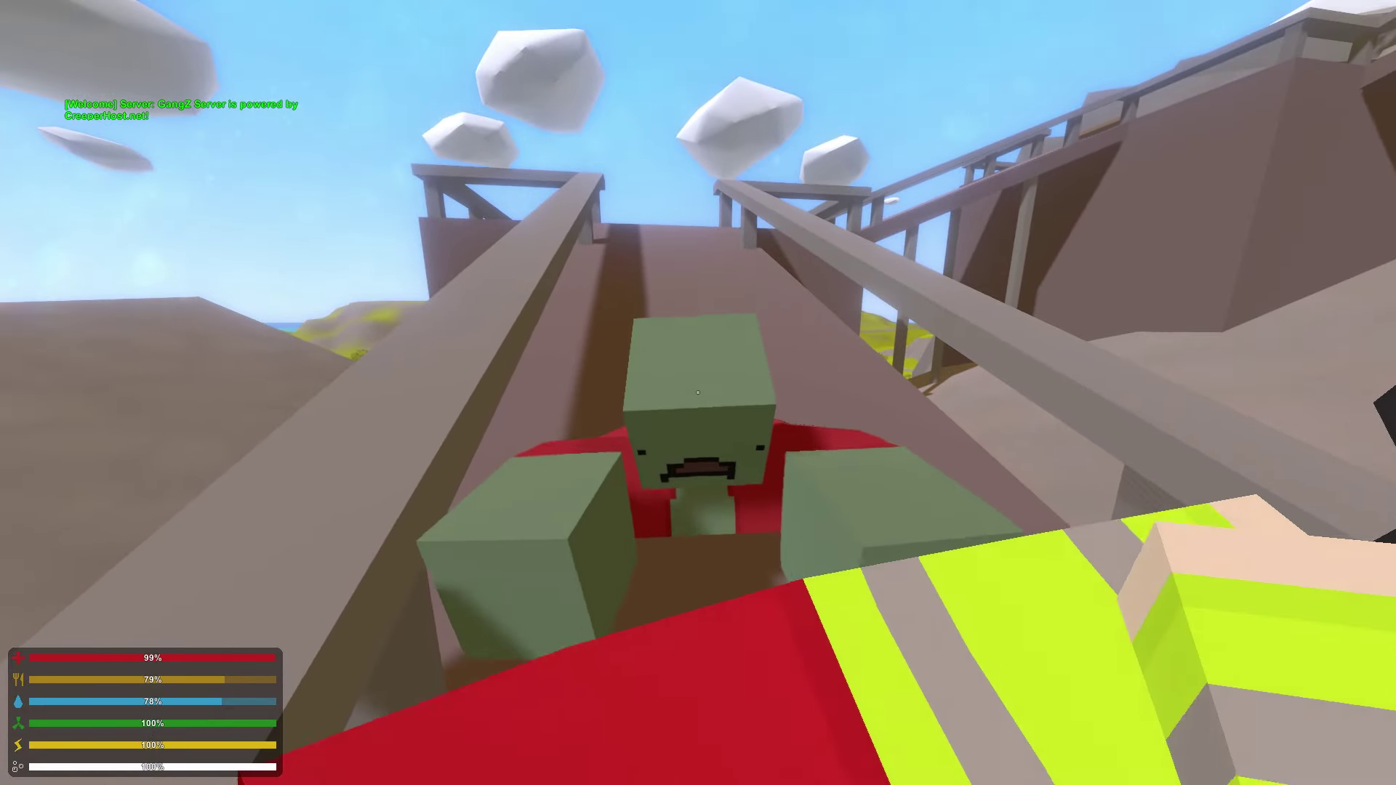
{"action": "key", "text": "w"}
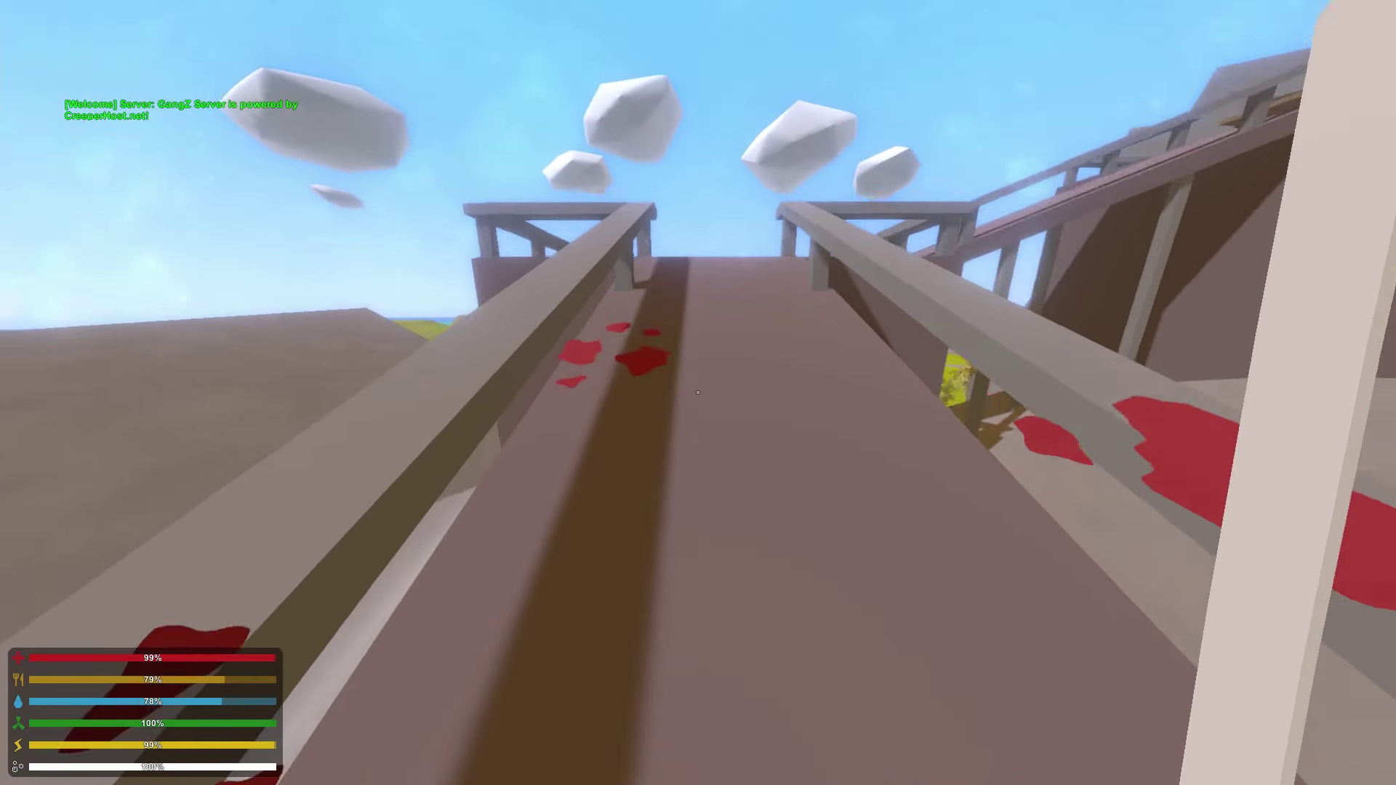
{"action": "key", "text": "w"}
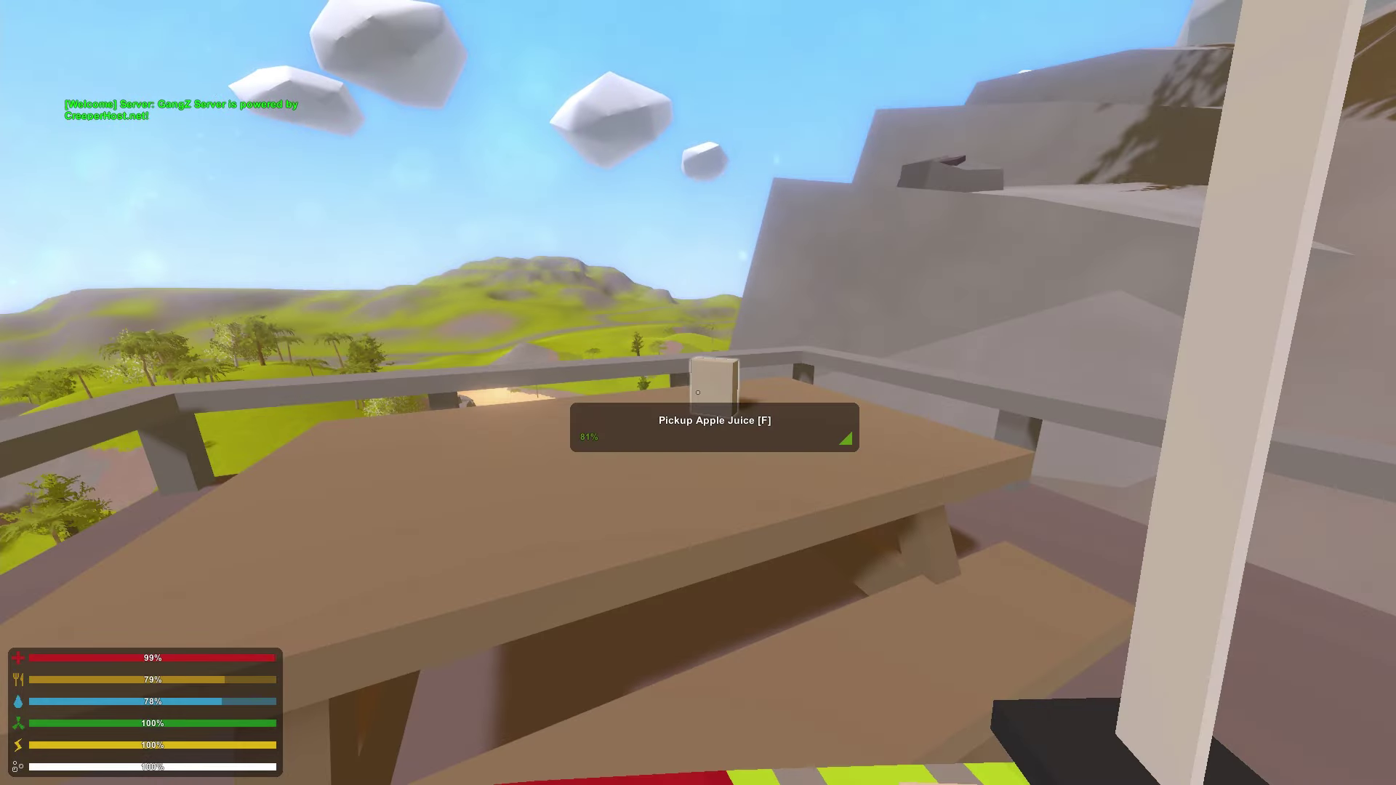
Kill the zombie inside the radar building and pick up the tape under the shelf.
{"action": "key", "text": "w"}
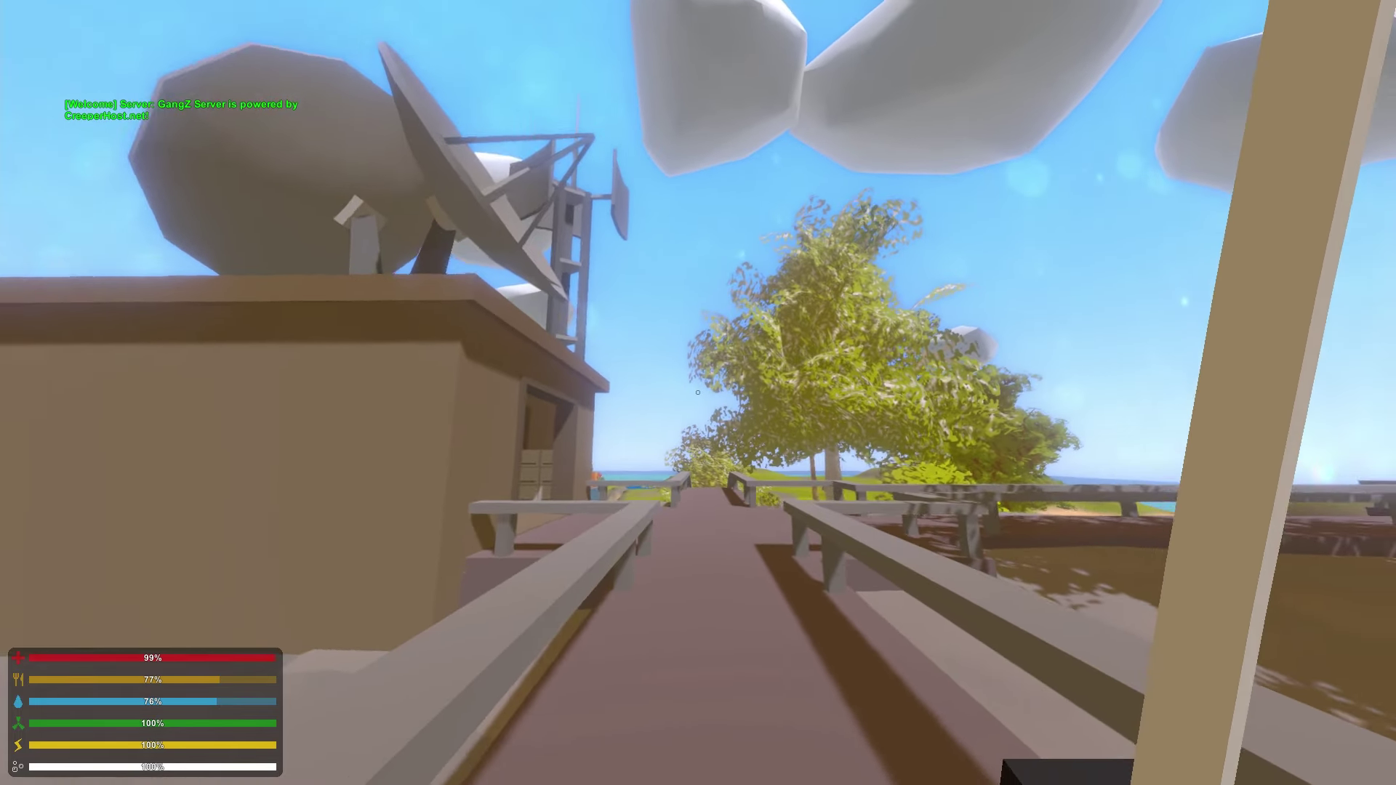
{"action": "key", "text": "w"}
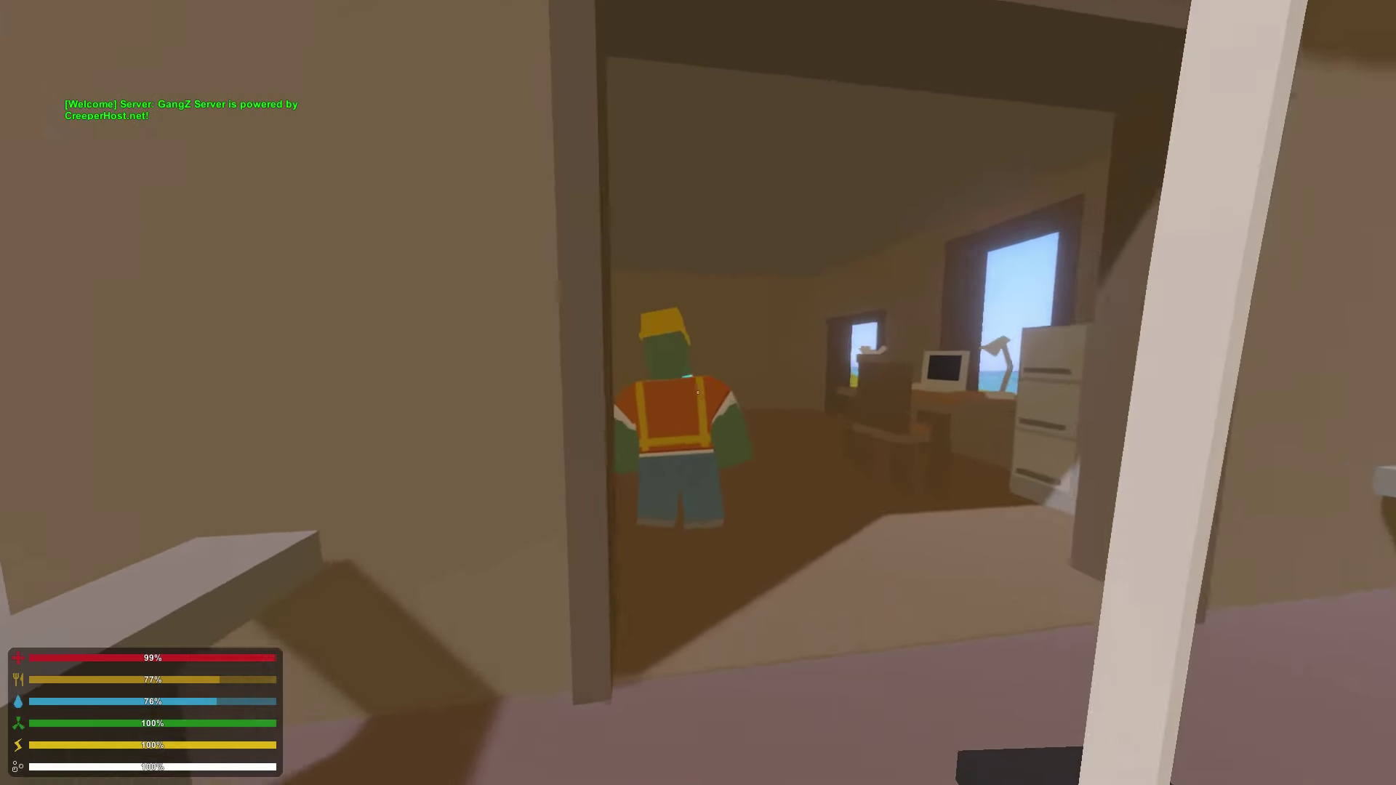
{"action": "key", "text": "w"}
{"action": "left_click", "coordinate": [698, 392]}
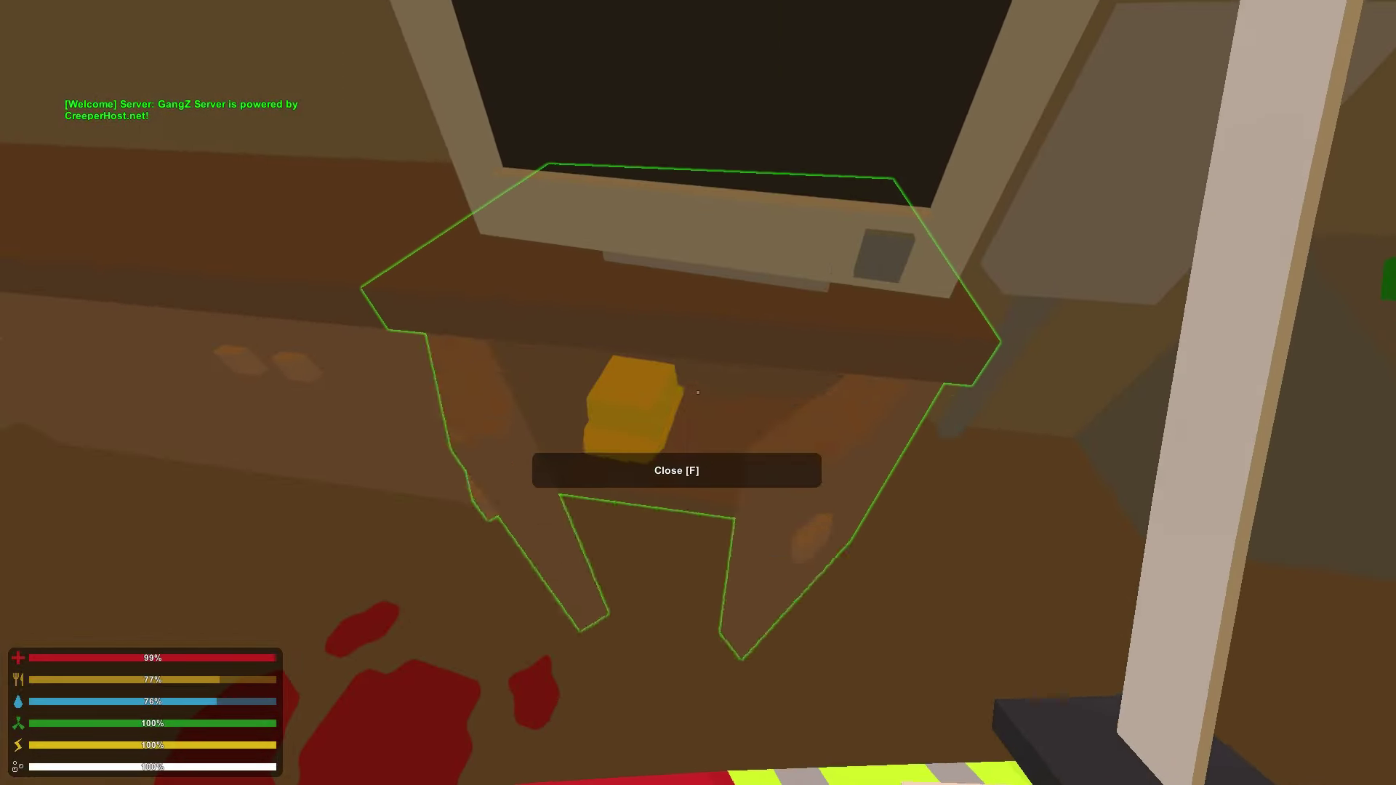
{"action": "key", "text": "s"}
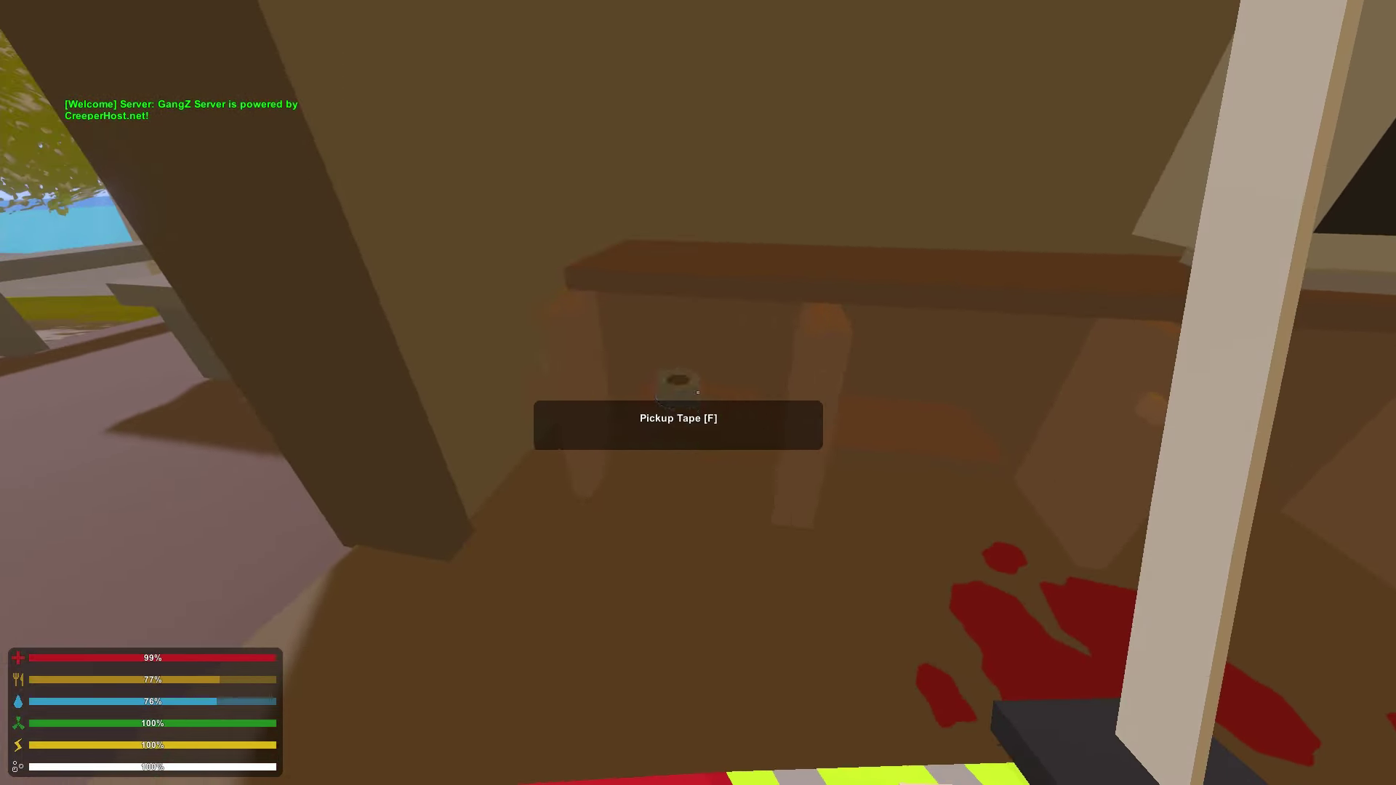
{"action": "key", "text": "f"}
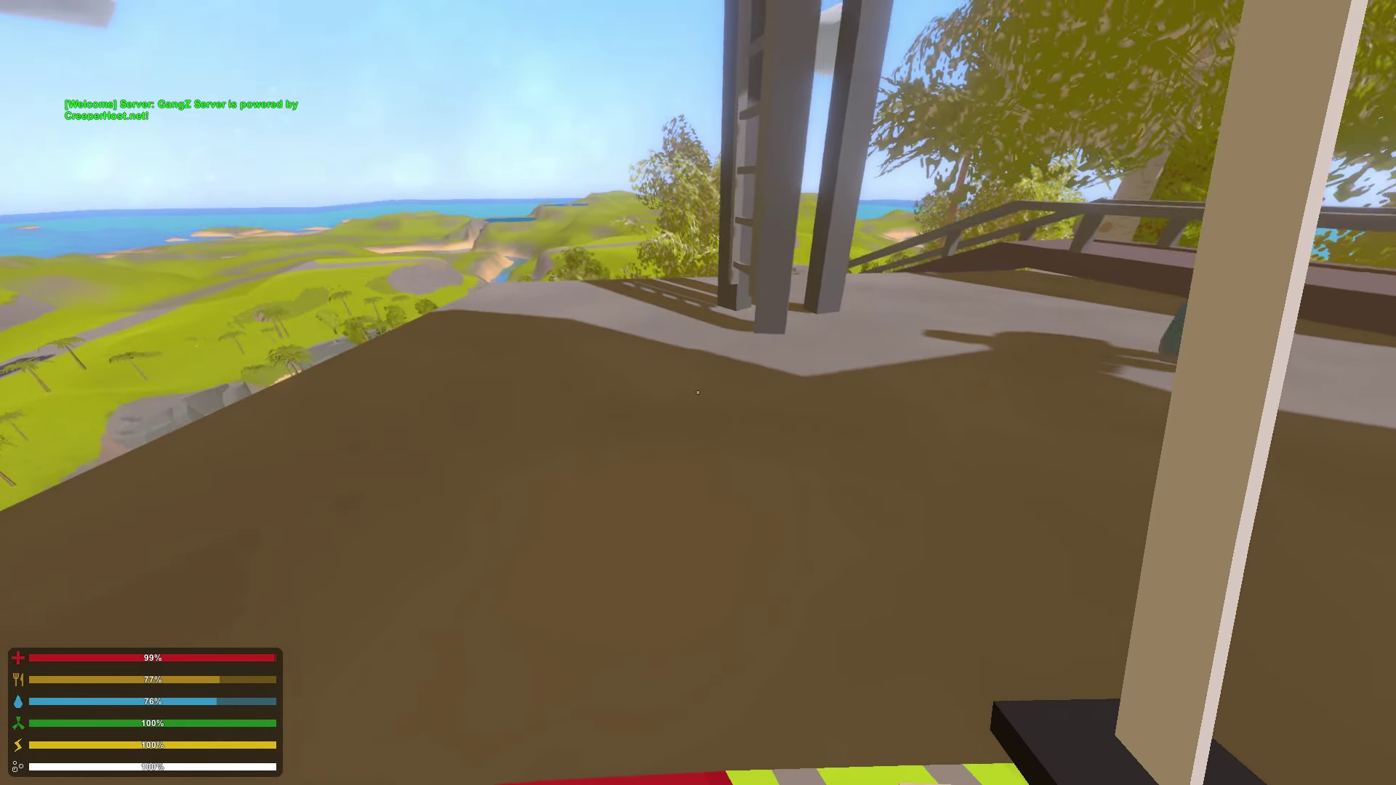
Kill the zombie on the deck and the one at the pier's end, then overlook the islands.
{"action": "key", "text": "w"}
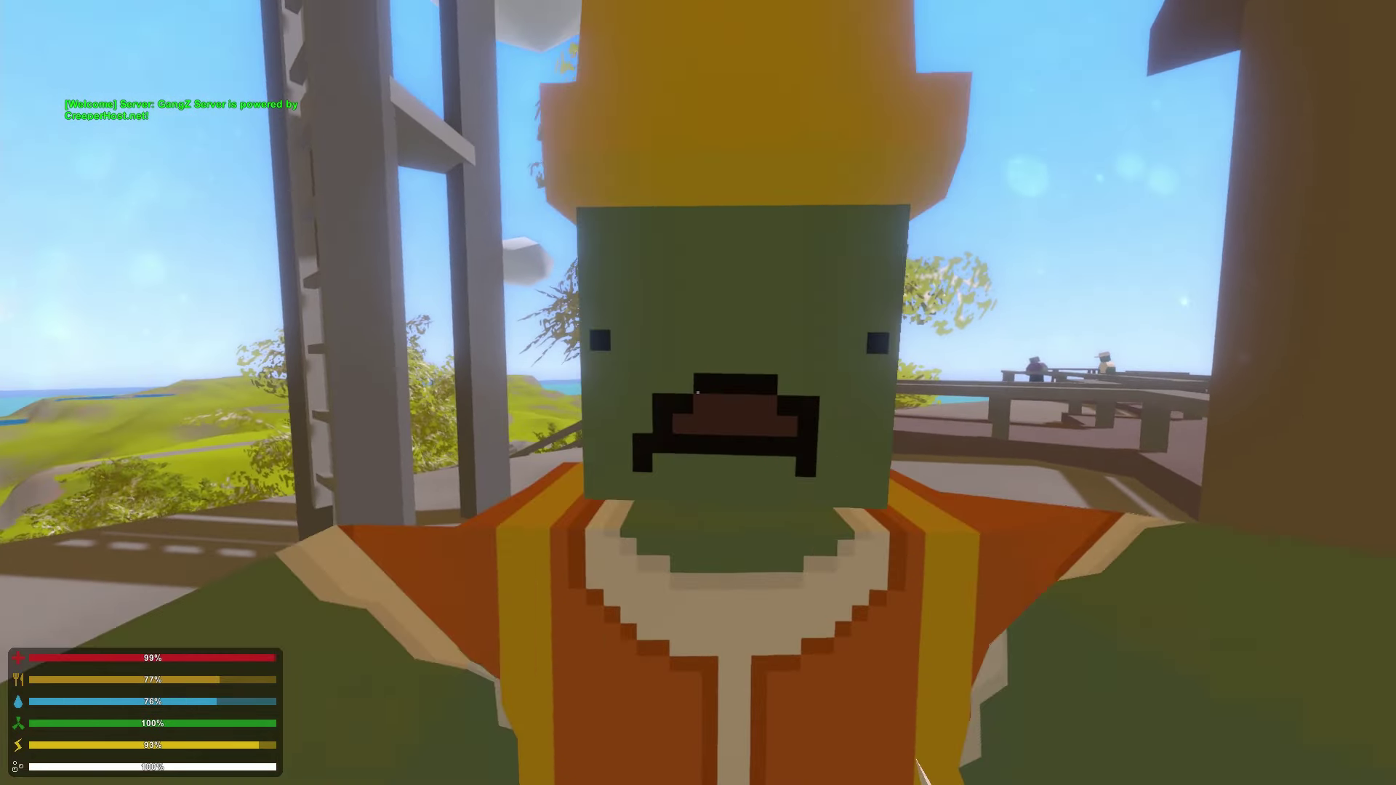
{"action": "left_click", "coordinate": [698, 393]}
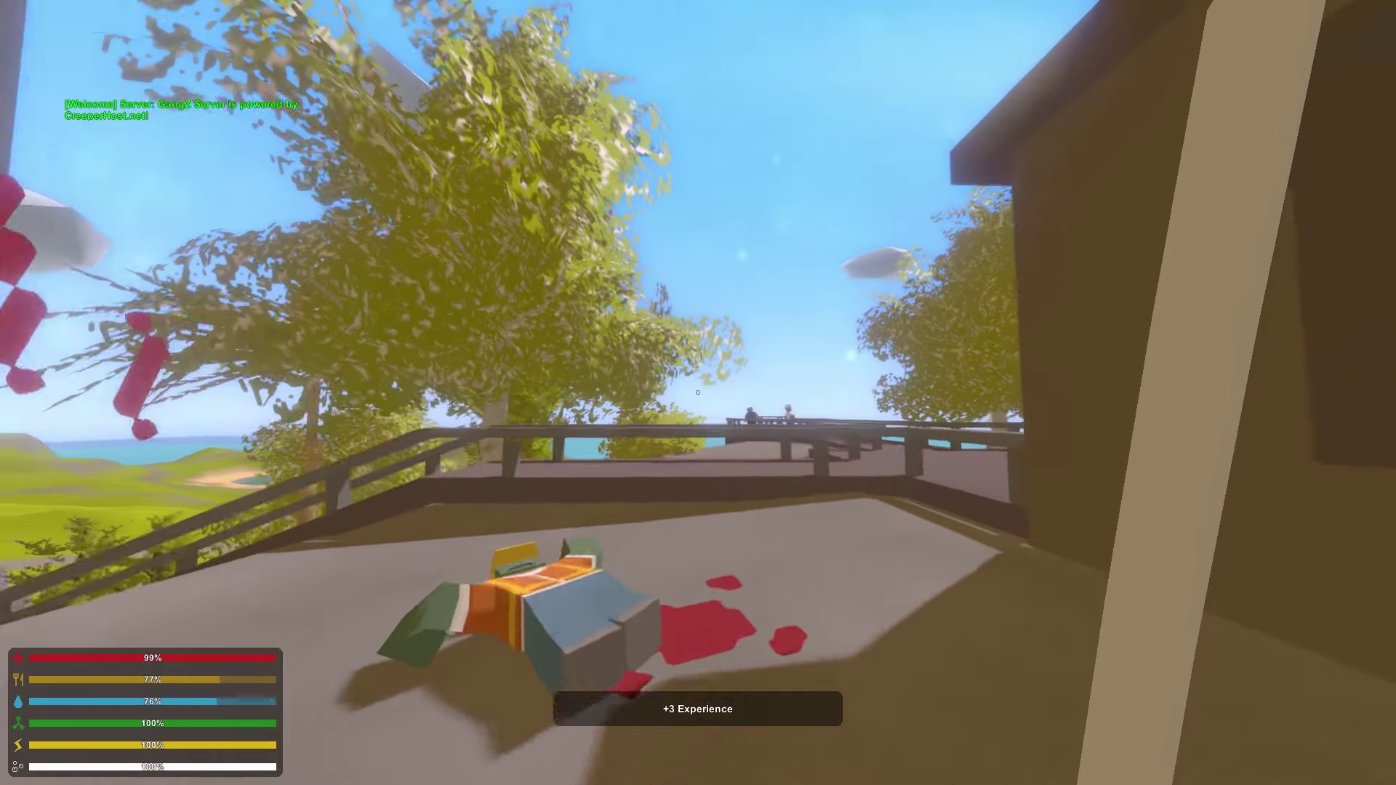
{"action": "key", "text": "w"}
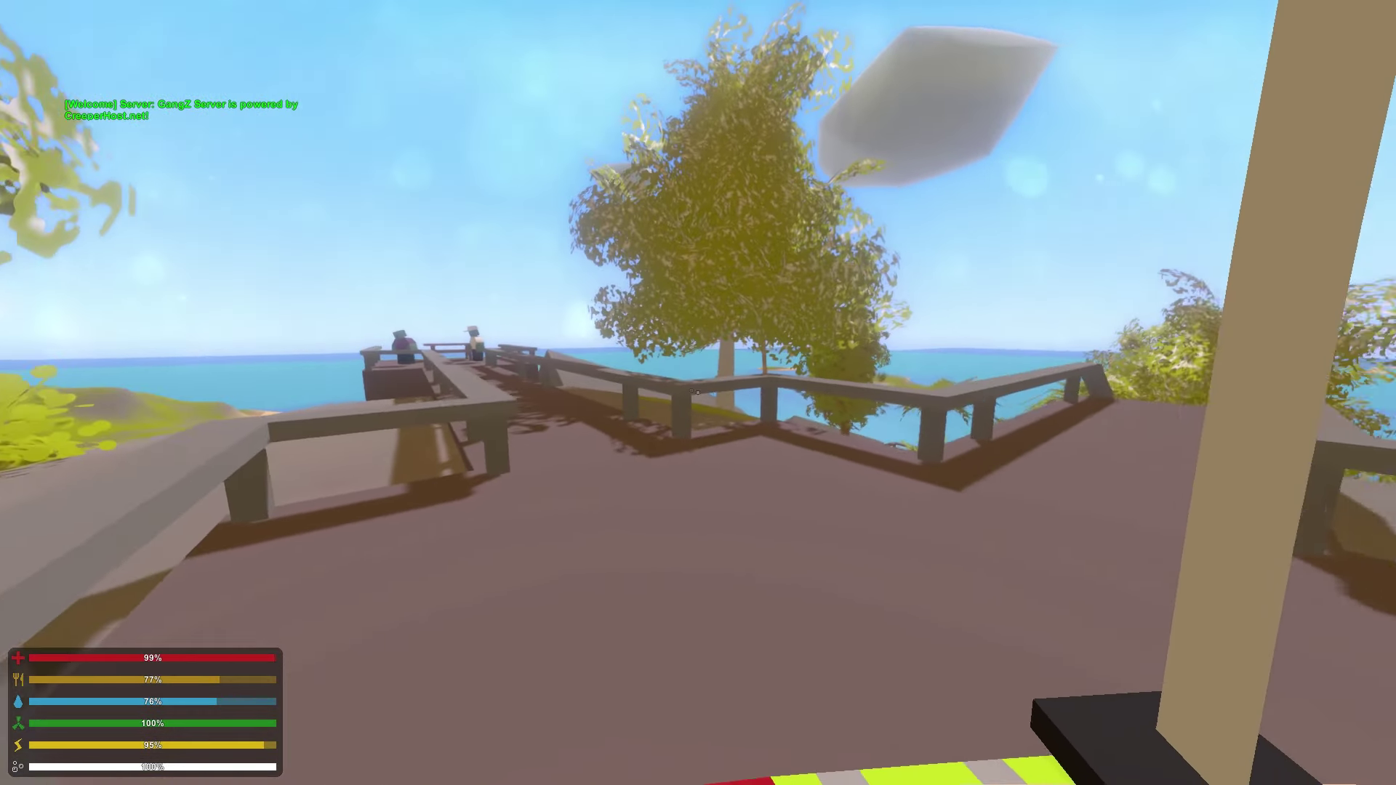
{"action": "key", "text": "w"}
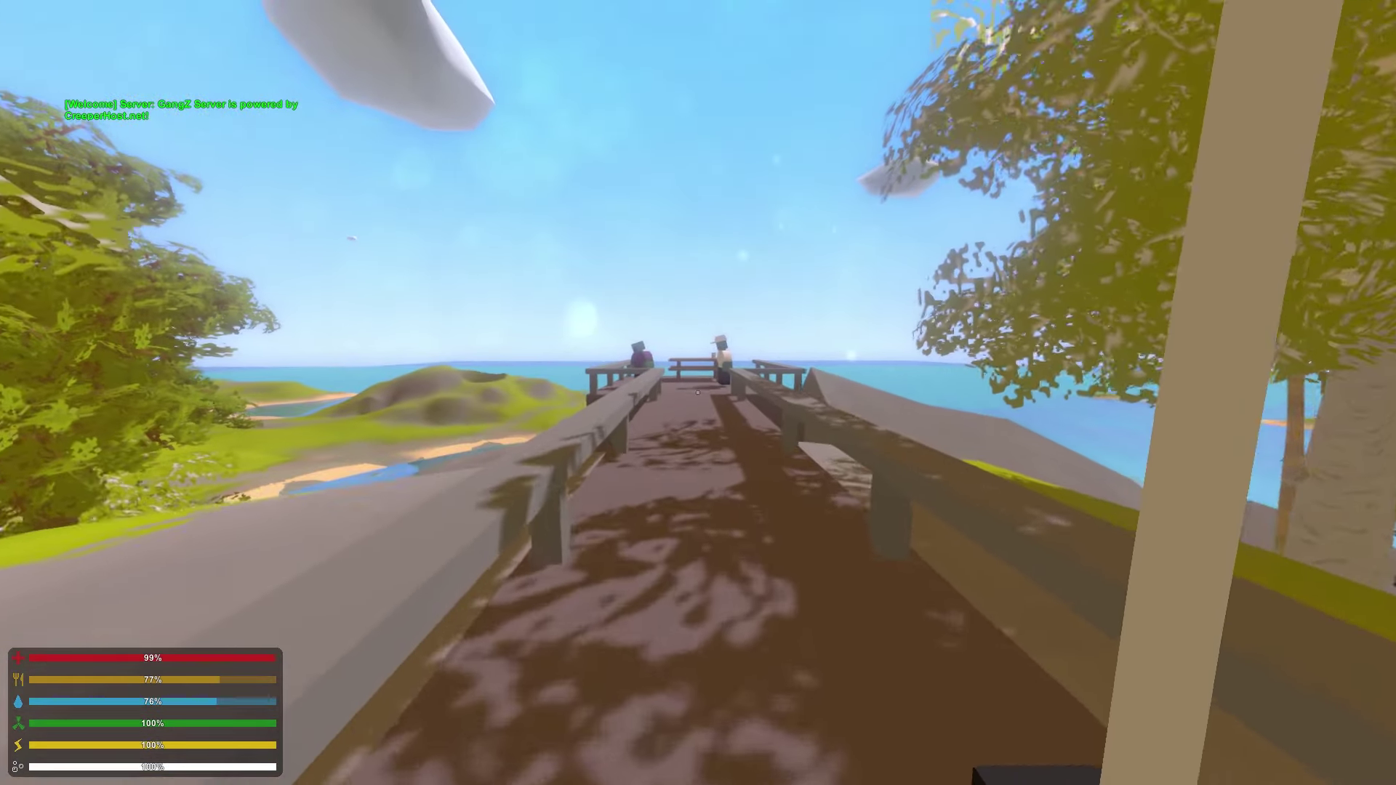
{"action": "key", "text": "w"}
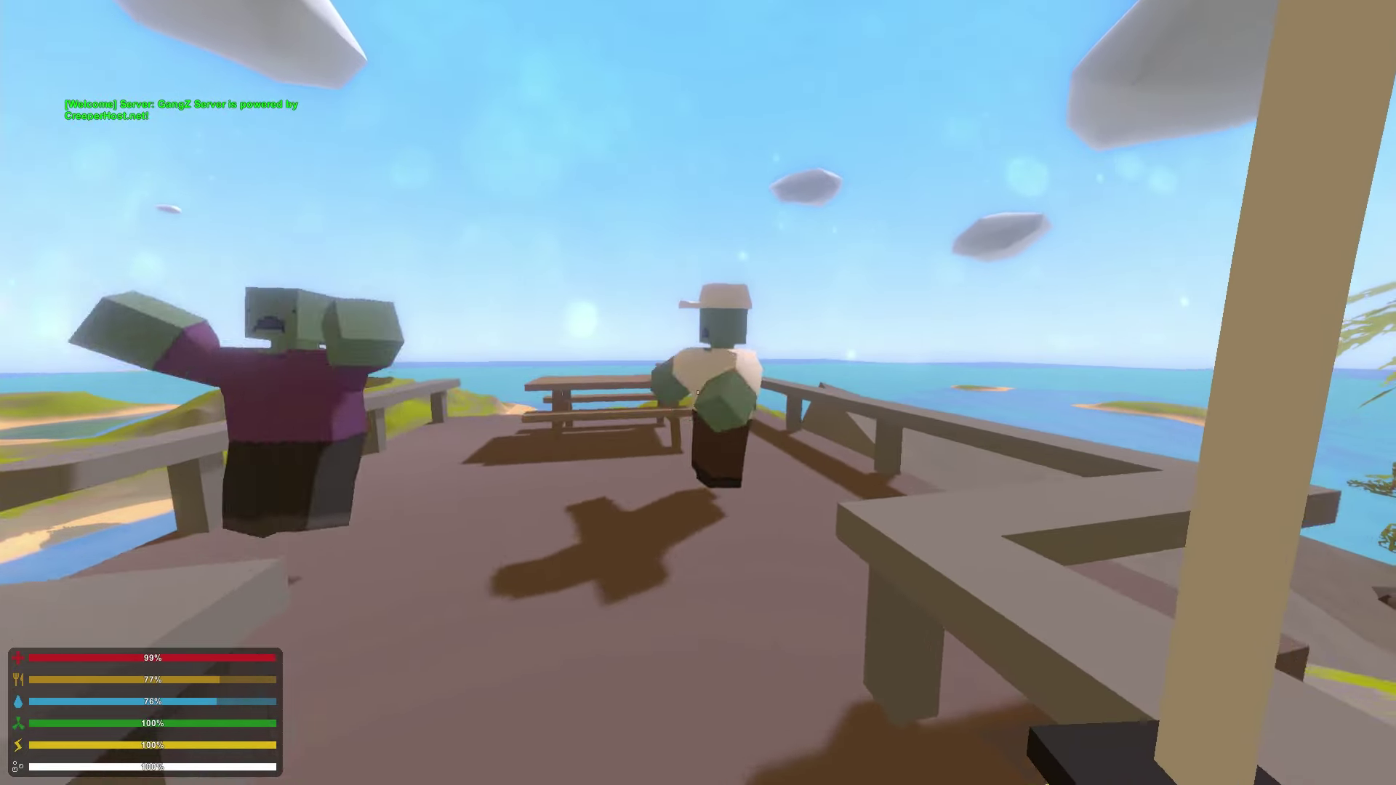
{"action": "key", "text": "w"}
{"action": "left_click", "coordinate": [698, 393]}
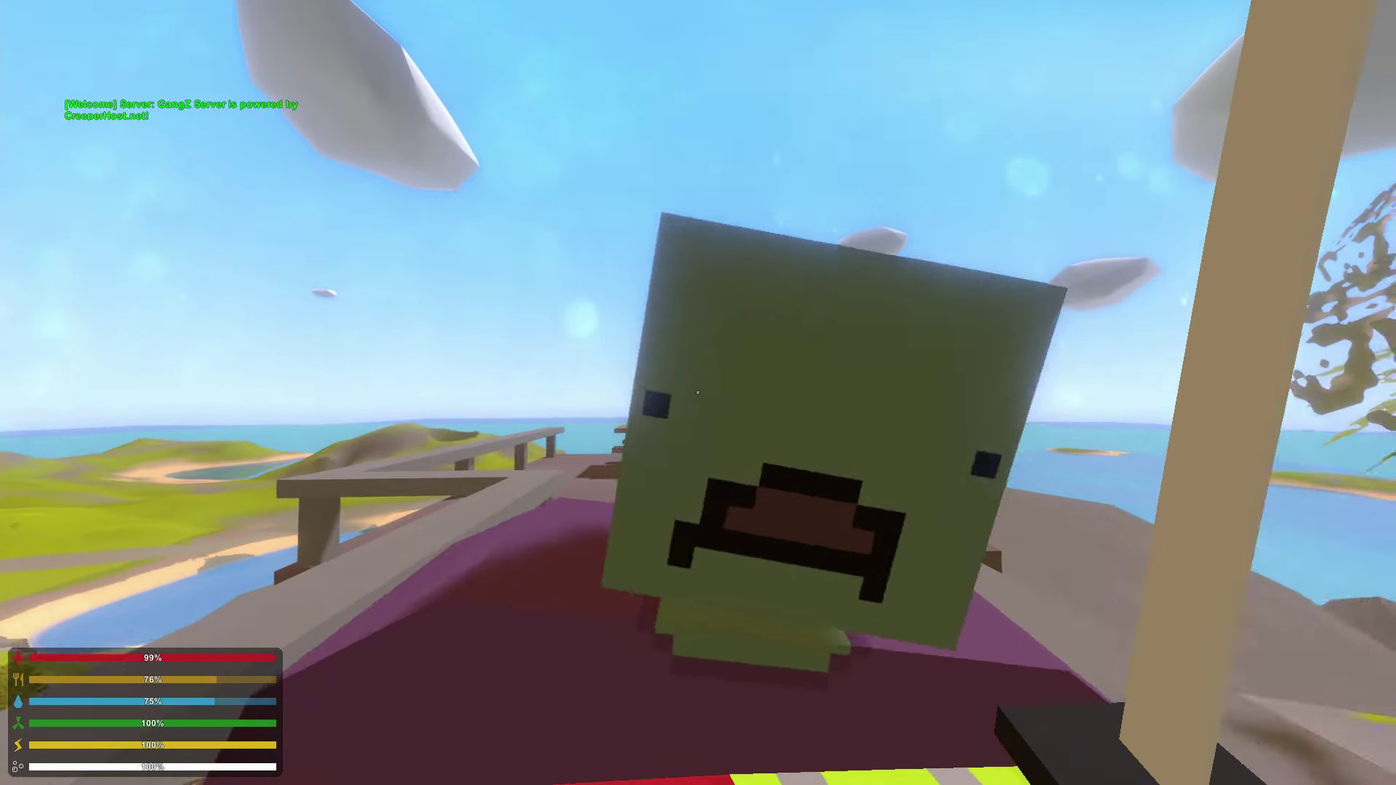
{"action": "left_click", "coordinate": [699, 393]}
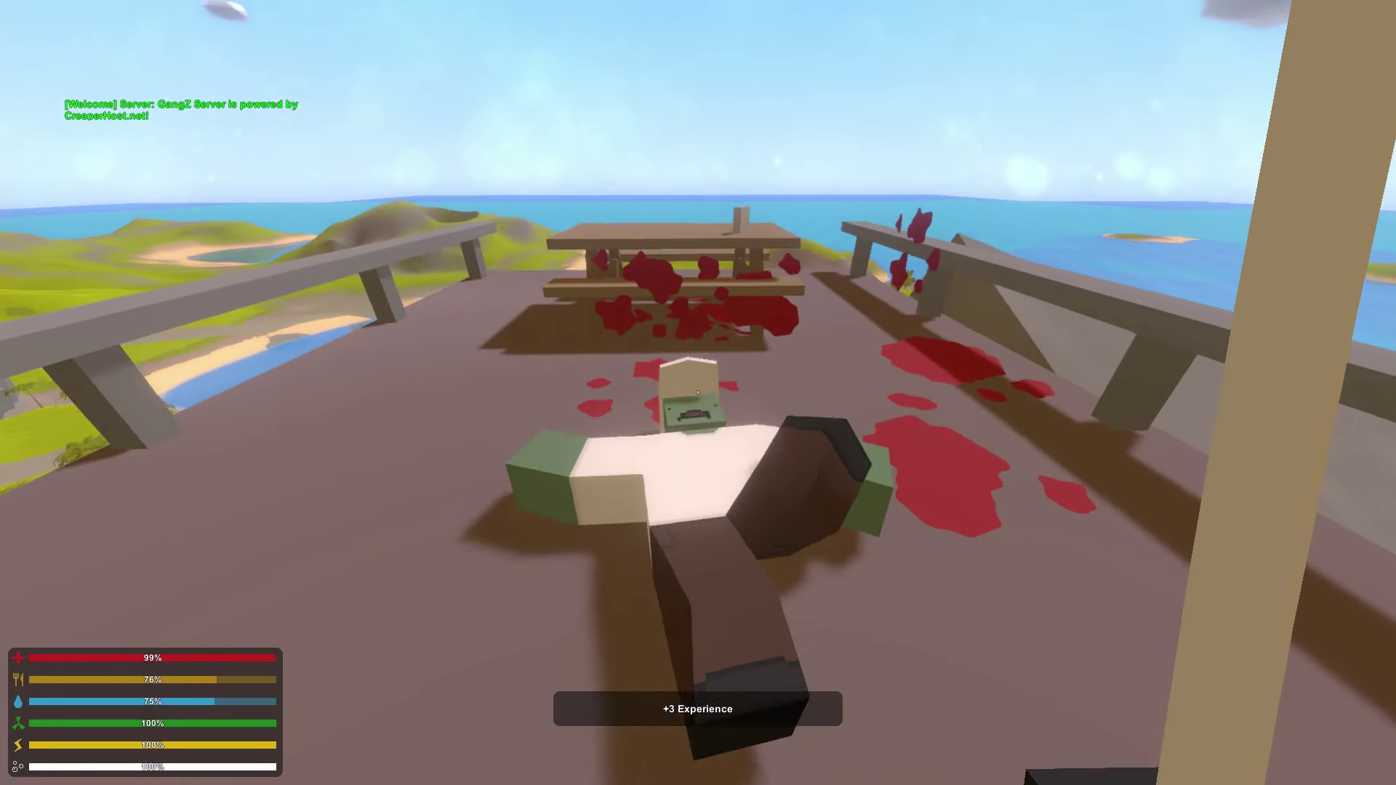
{"action": "key", "text": "w"}
{"action": "key", "text": "w"}
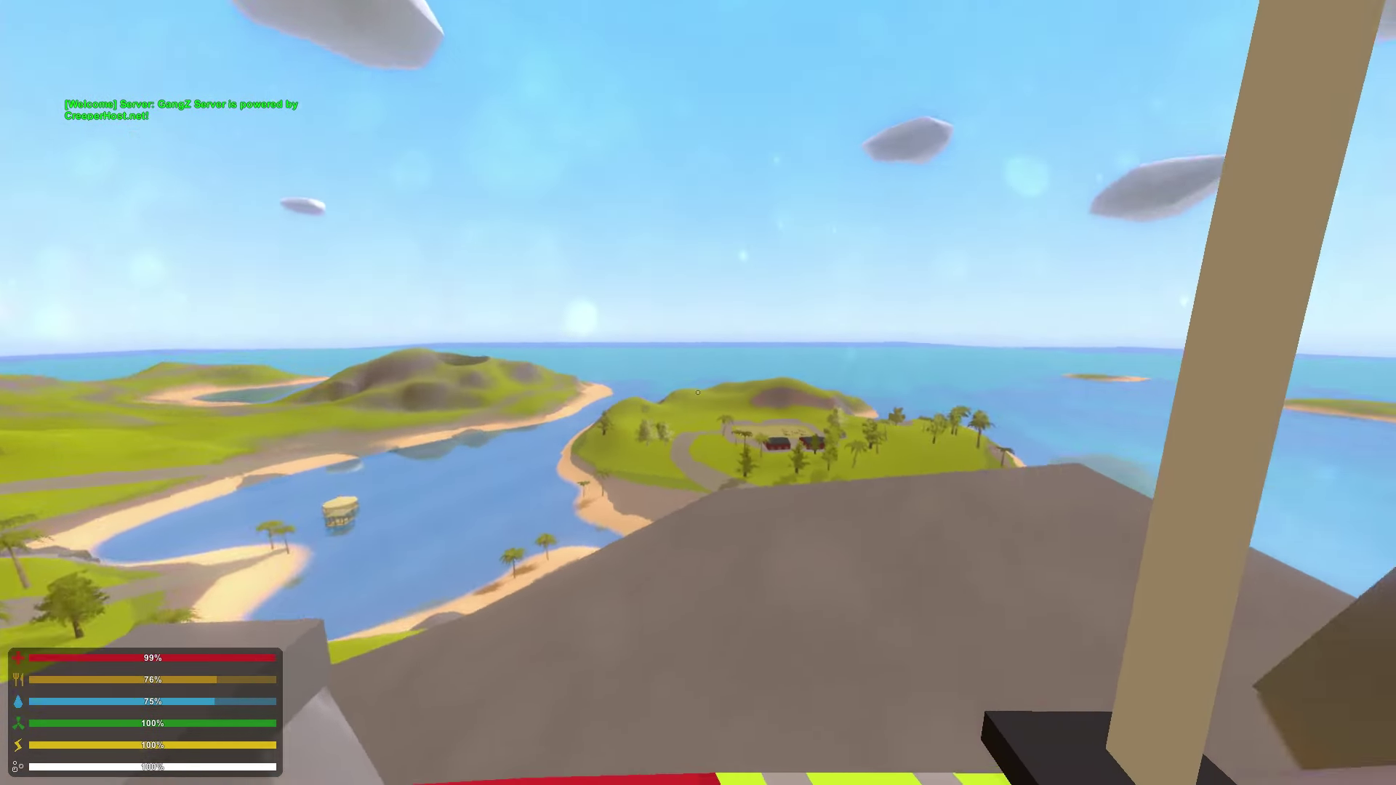
Walk past the radar building and ladder tower onto the rock overlooking the landscape.
{"action": "key", "text": "w"}
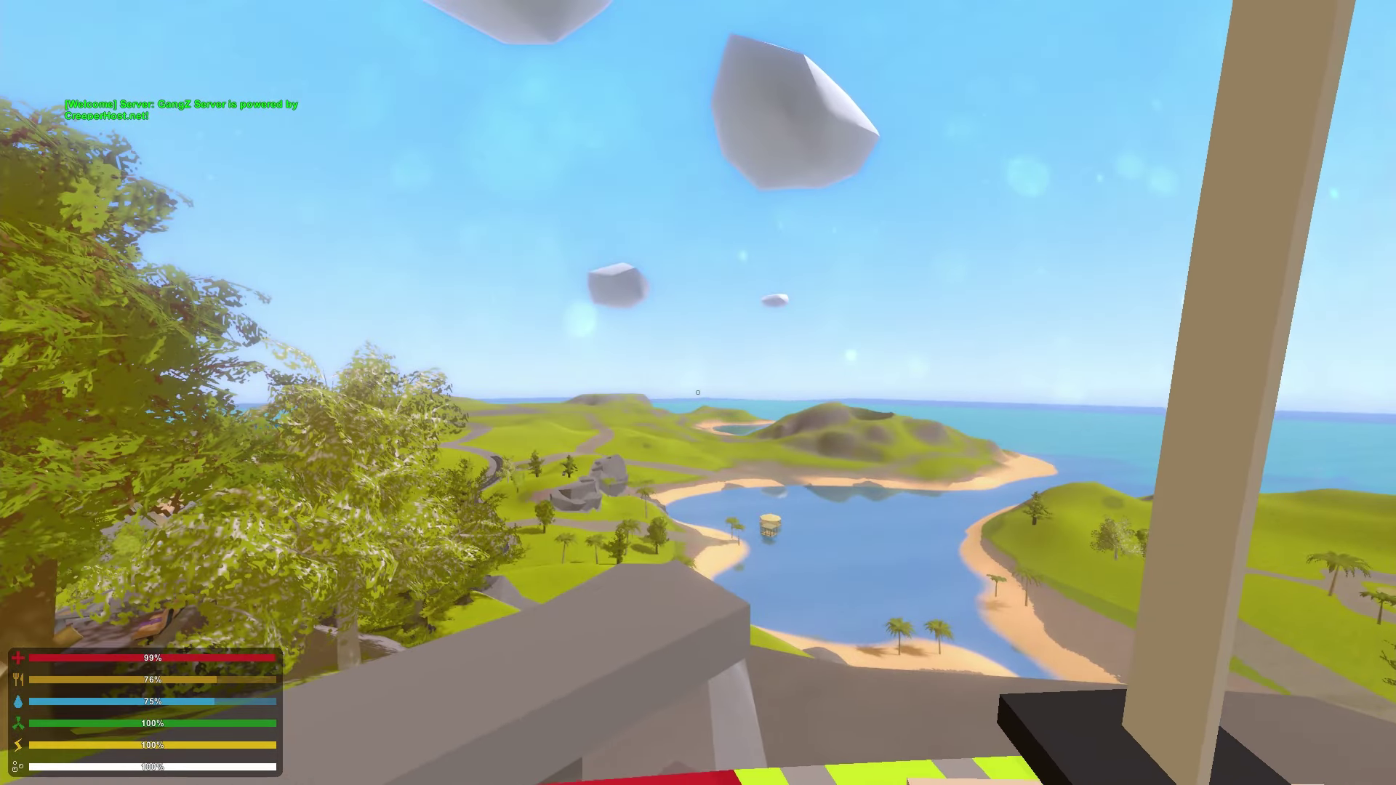
{"action": "key", "text": "w"}
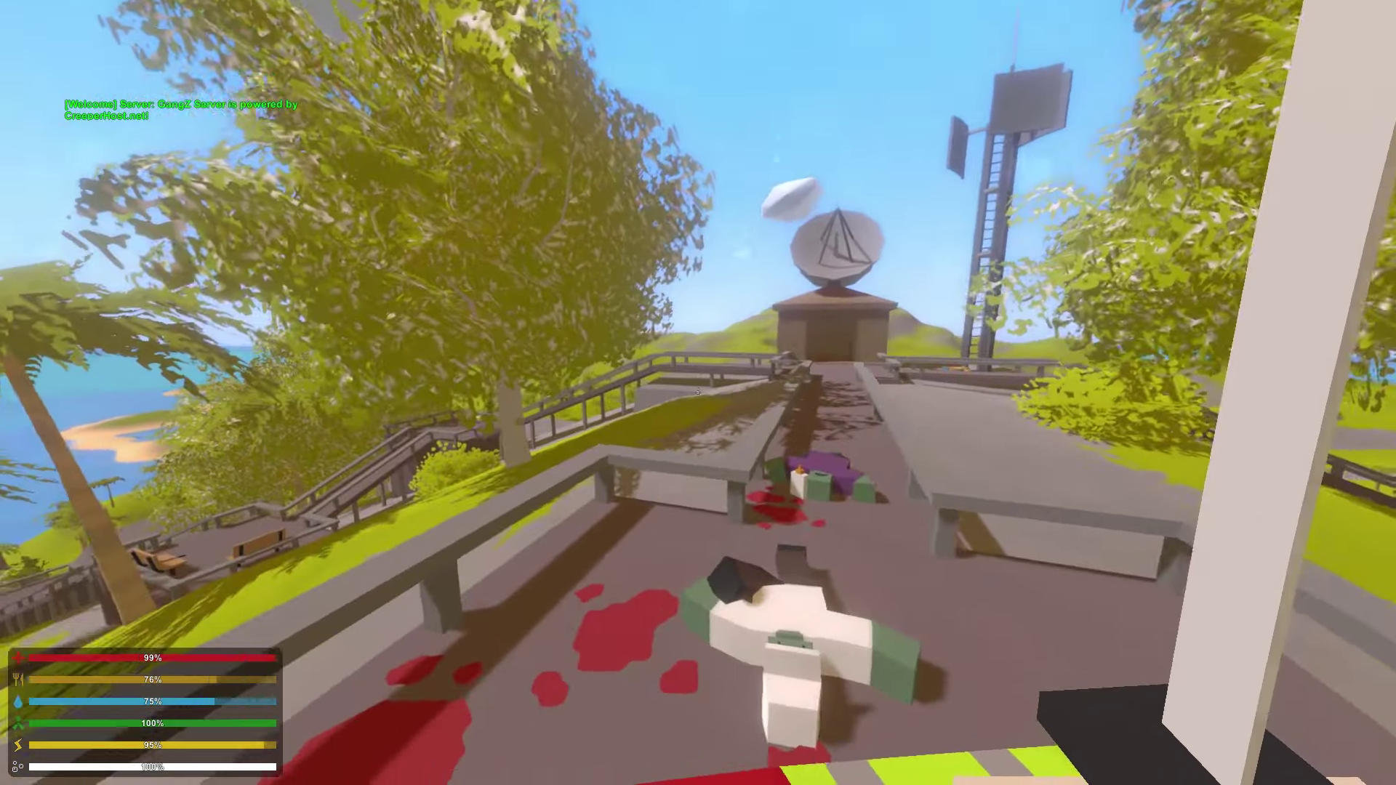
{"action": "key", "text": "w"}
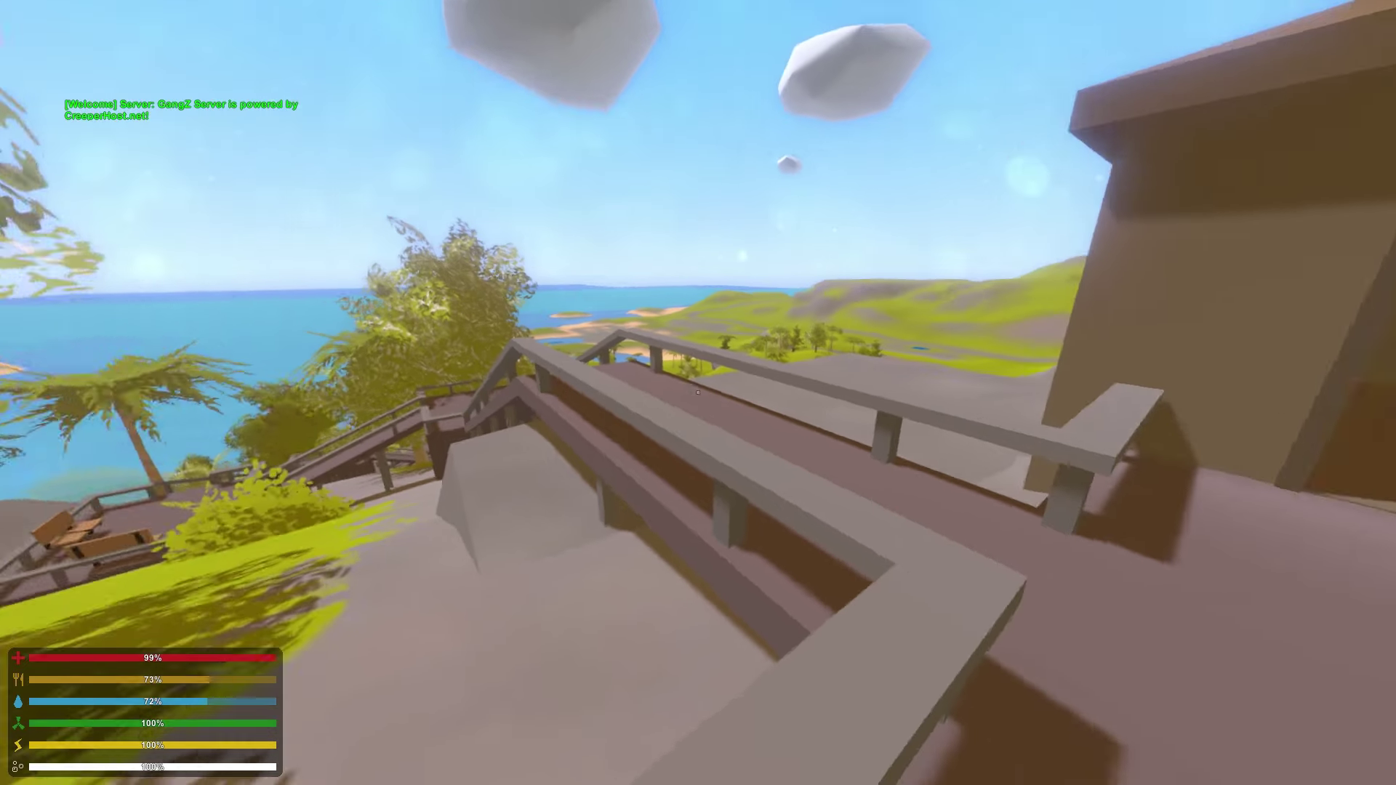
{"action": "key", "text": "w"}
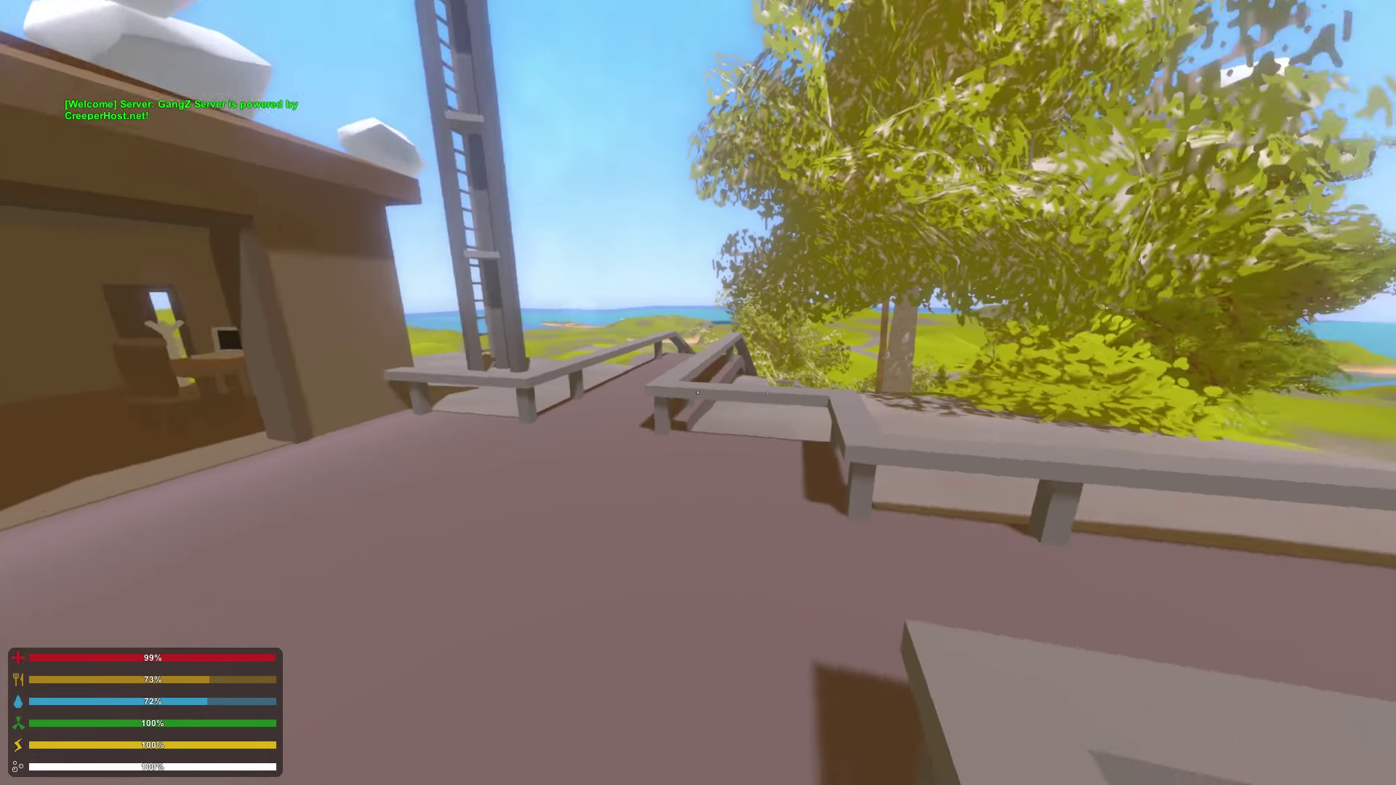
{"action": "key", "text": "w"}
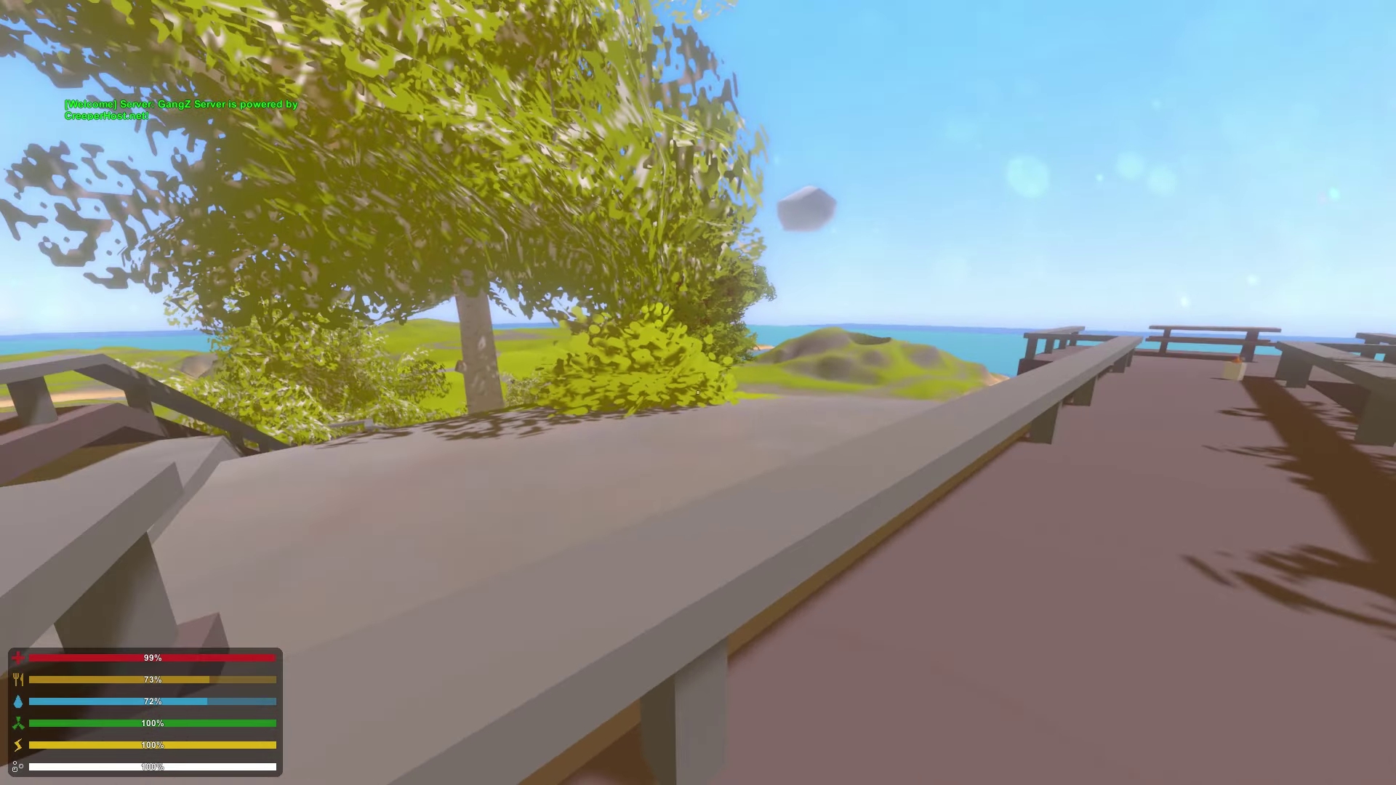
{"action": "key", "text": "w"}
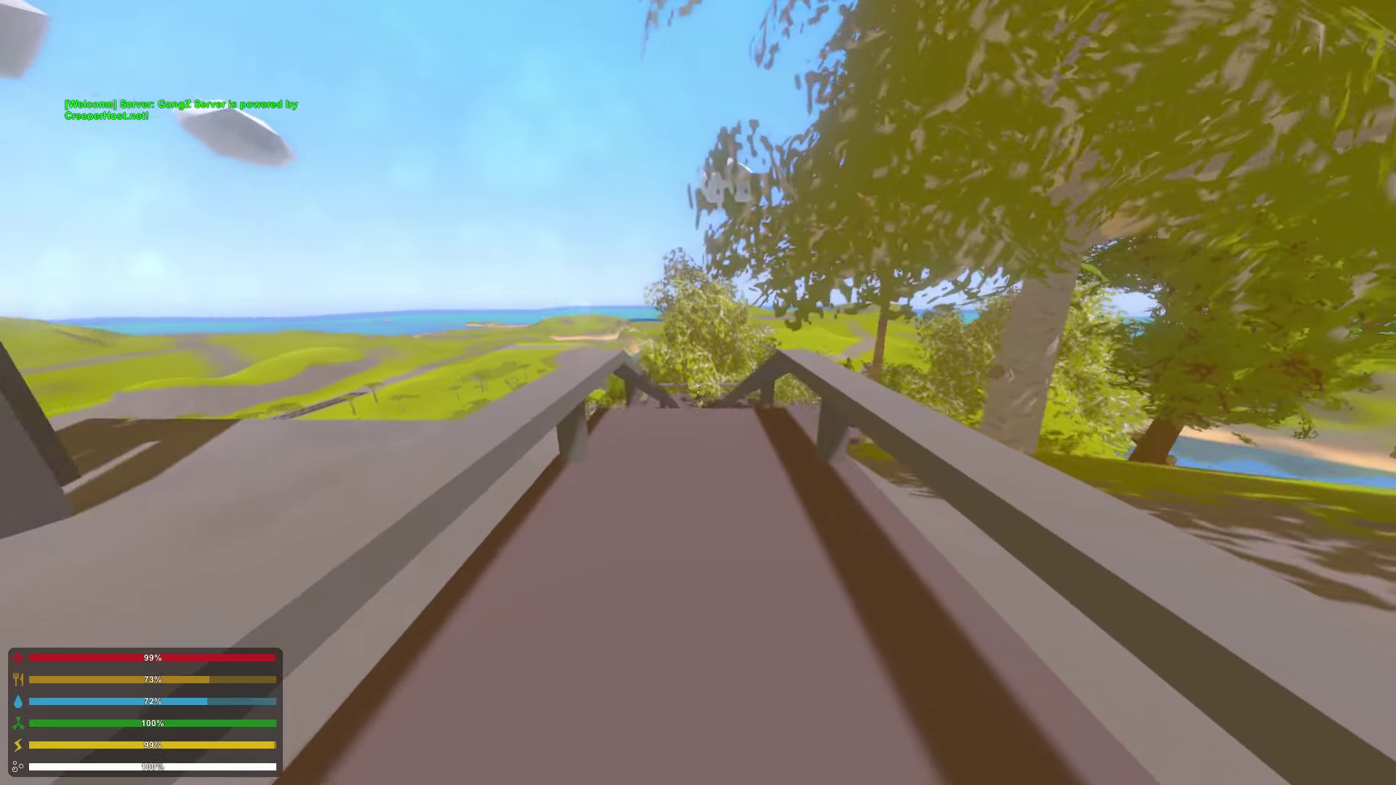
{"action": "key", "text": "w"}
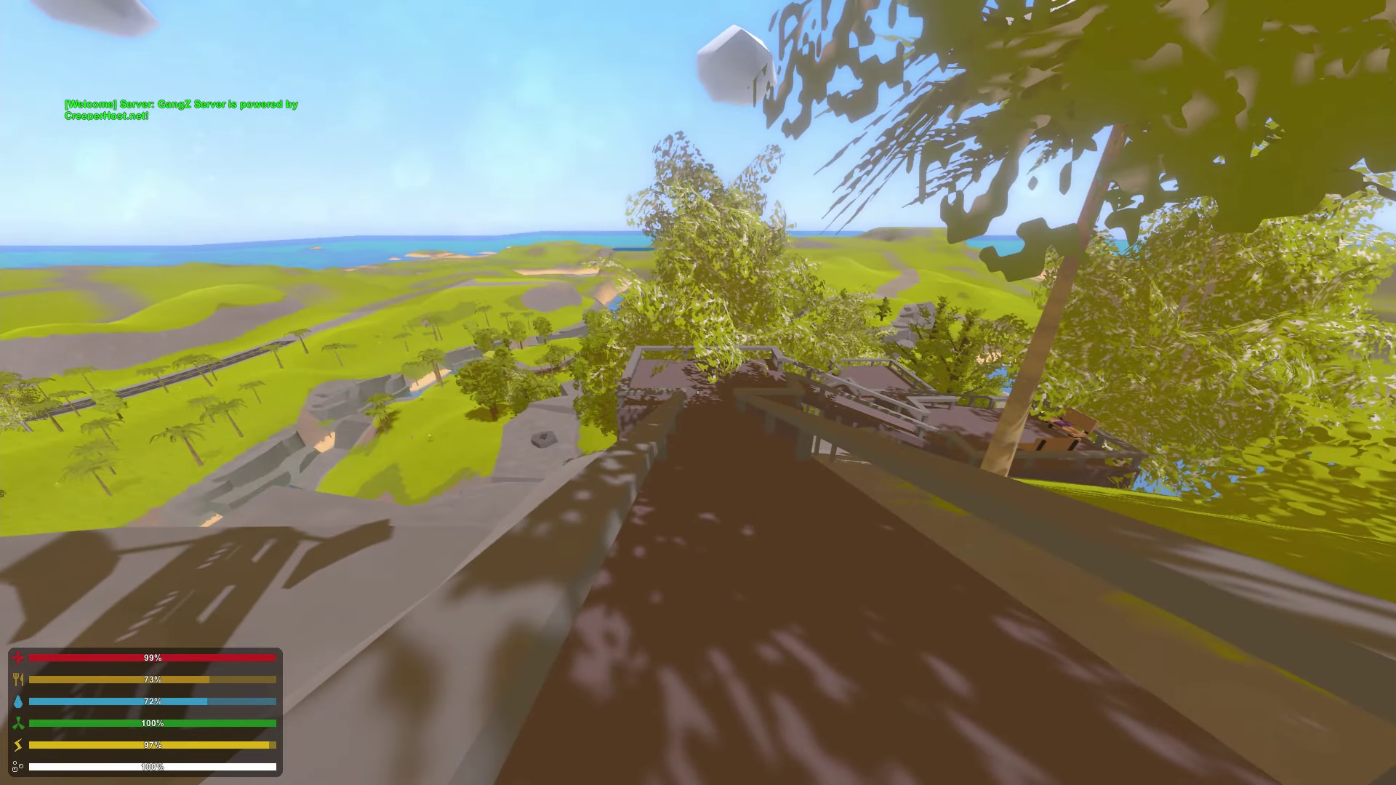
{"action": "key", "text": "w"}
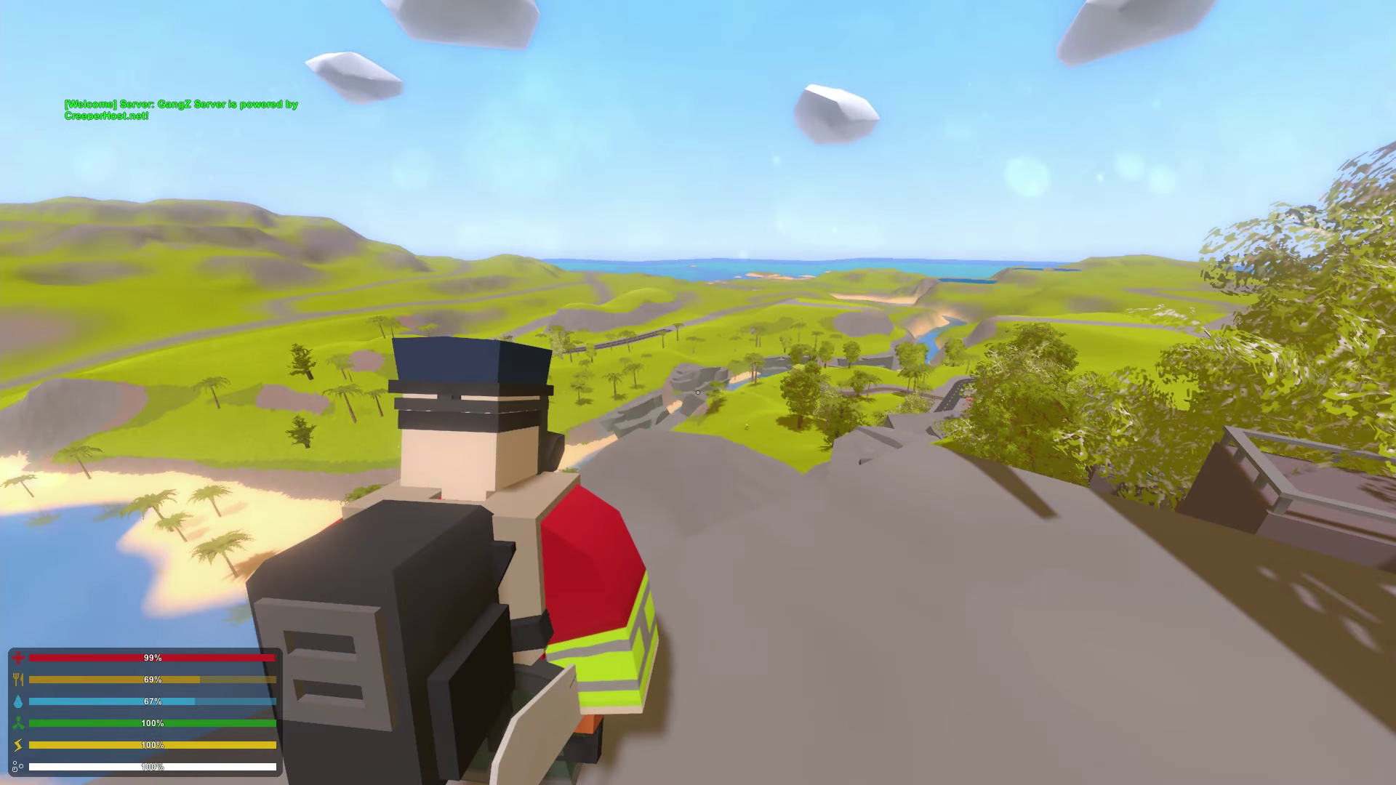
Check the inventory, then view the island map and close it.
{"action": "key", "text": "g"}
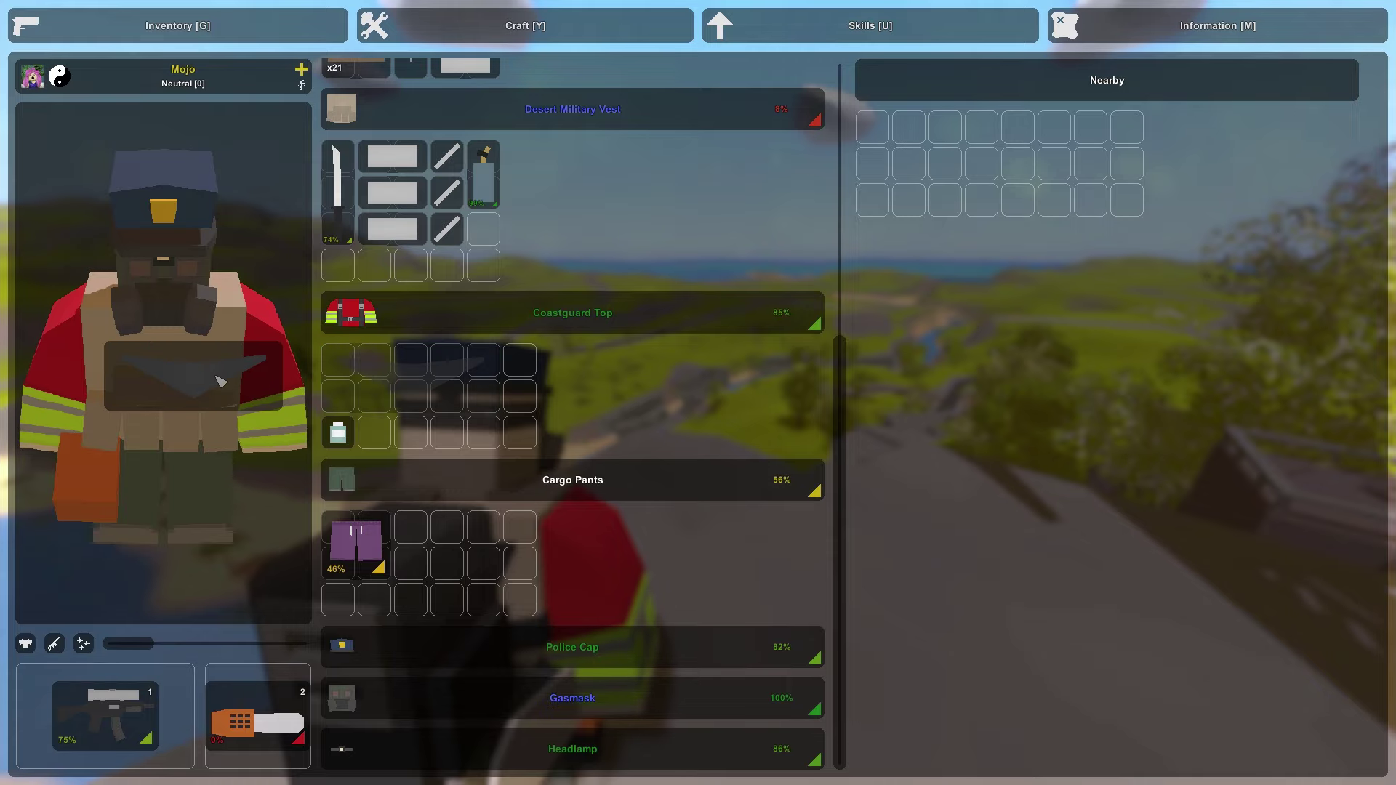
{"action": "key", "text": "g"}
{"action": "key", "text": "m"}
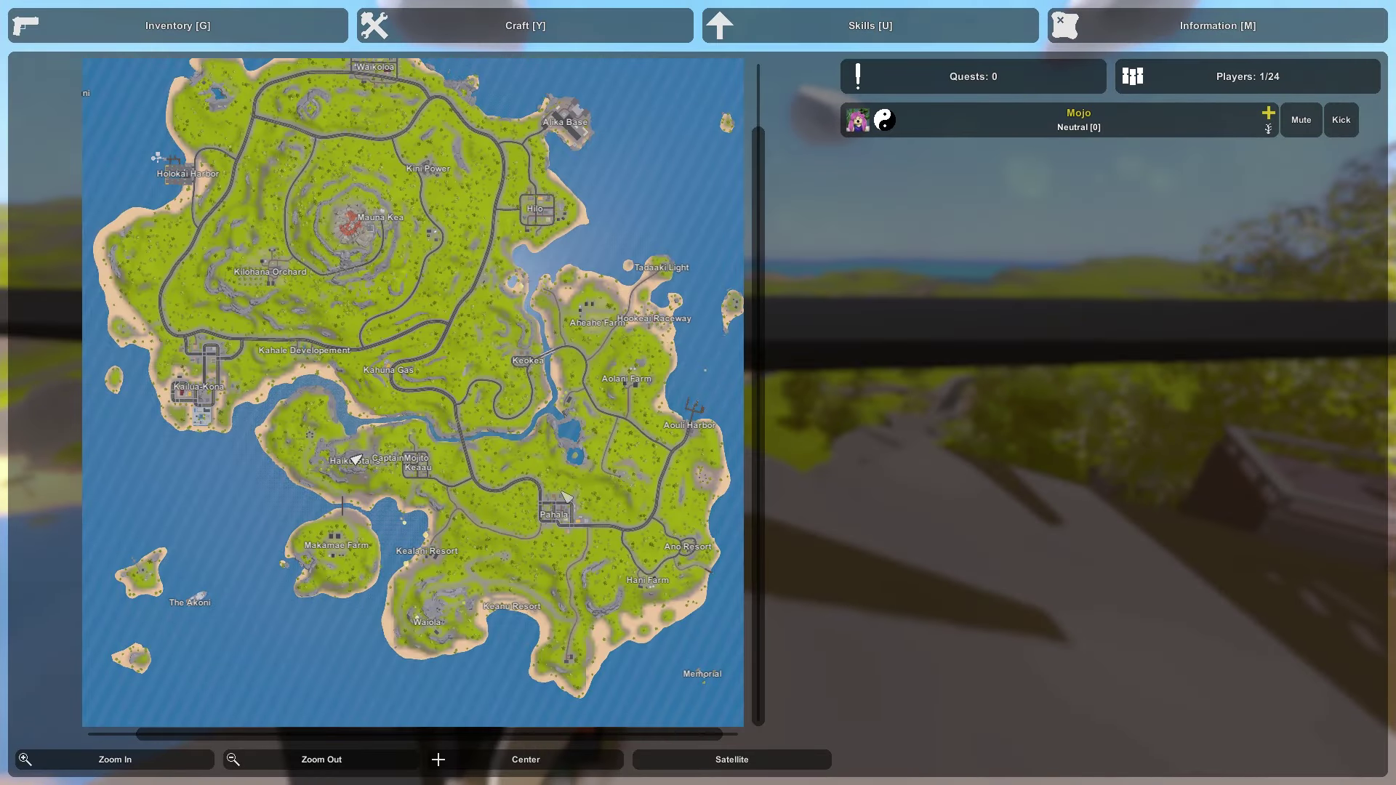
{"action": "key", "text": "m"}
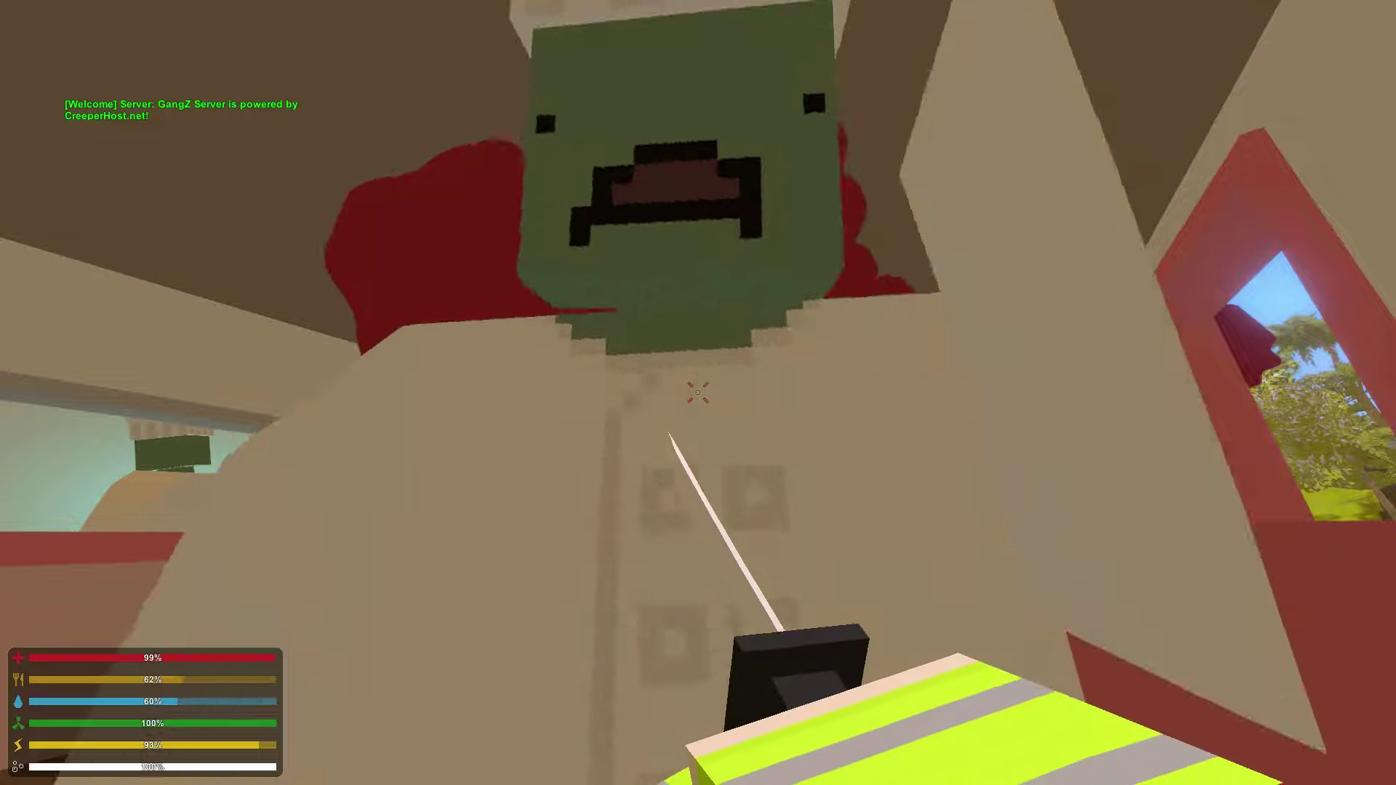
Attack and kill the zombie chef inside the diner.
{"action": "left_click", "coordinate": [698, 392]}
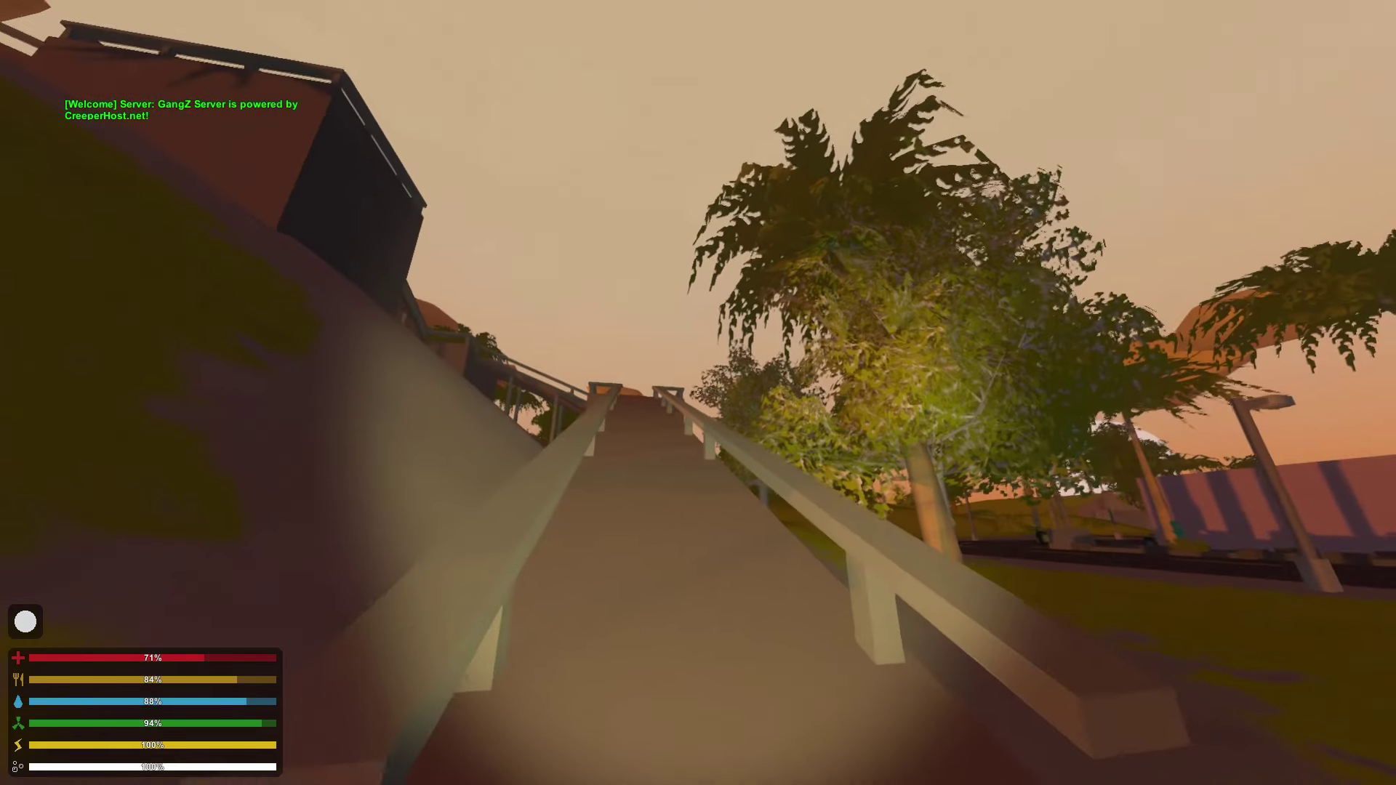
Climb the stairs to the Queen Mojo pizza haiku sign and switch off the light to read it.
{"action": "key", "text": "w"}
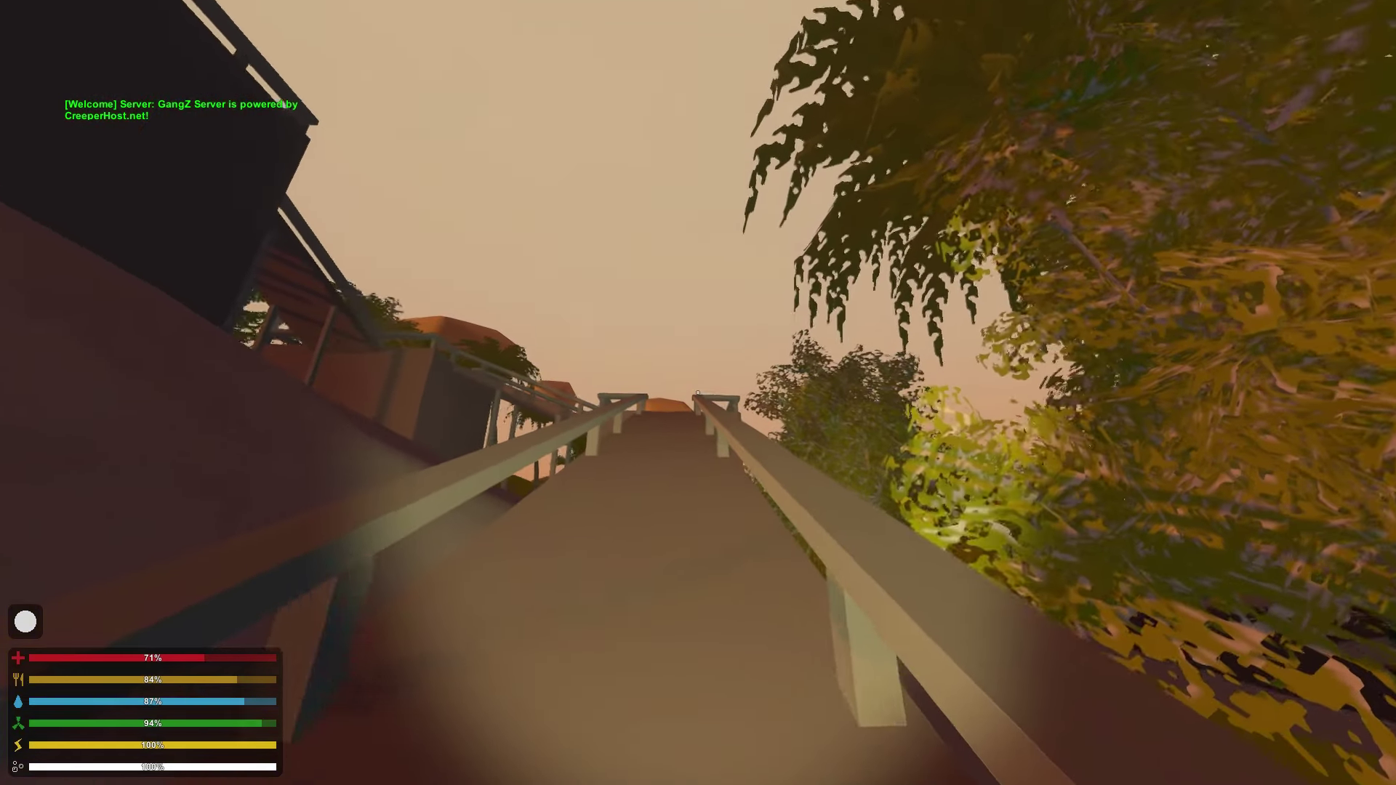
{"action": "key", "text": "w"}
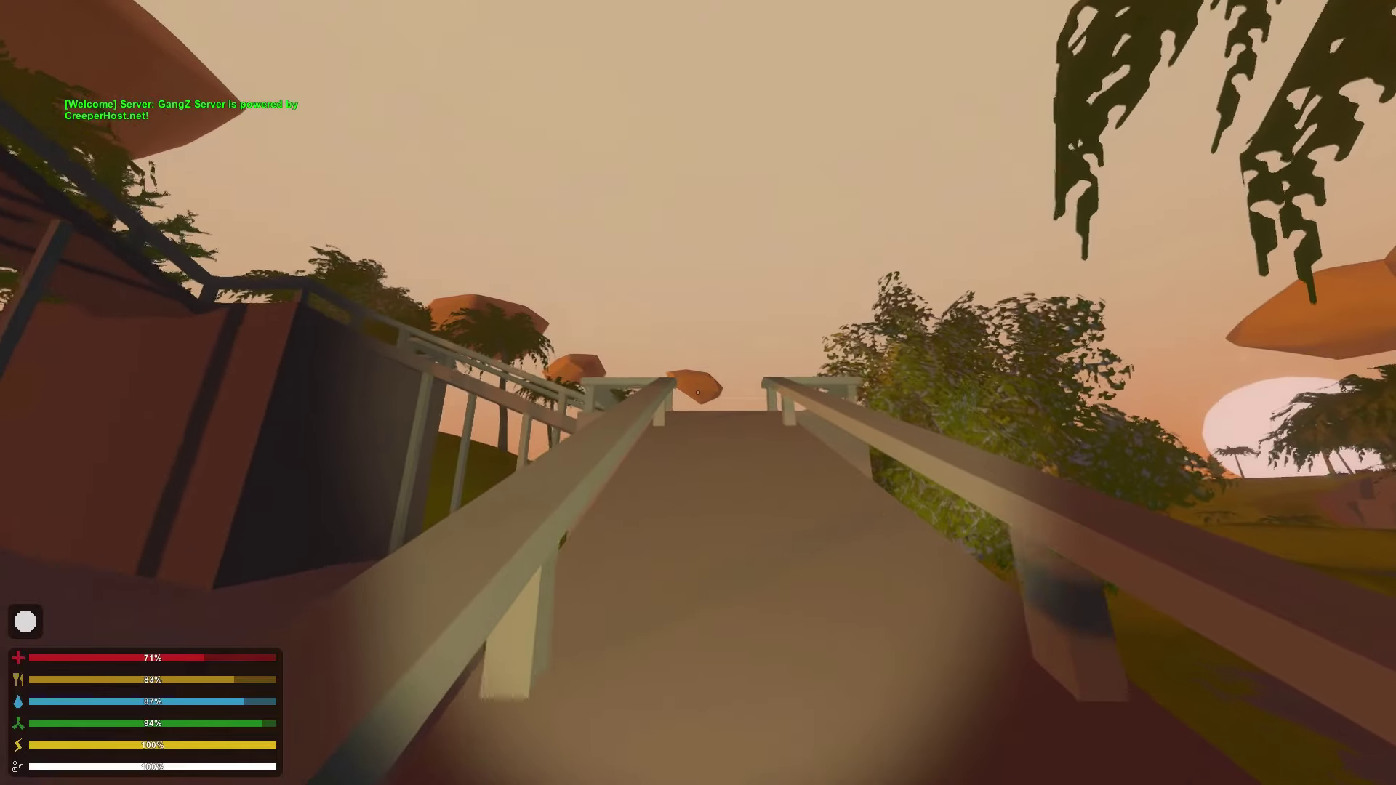
{"action": "key", "text": "w"}
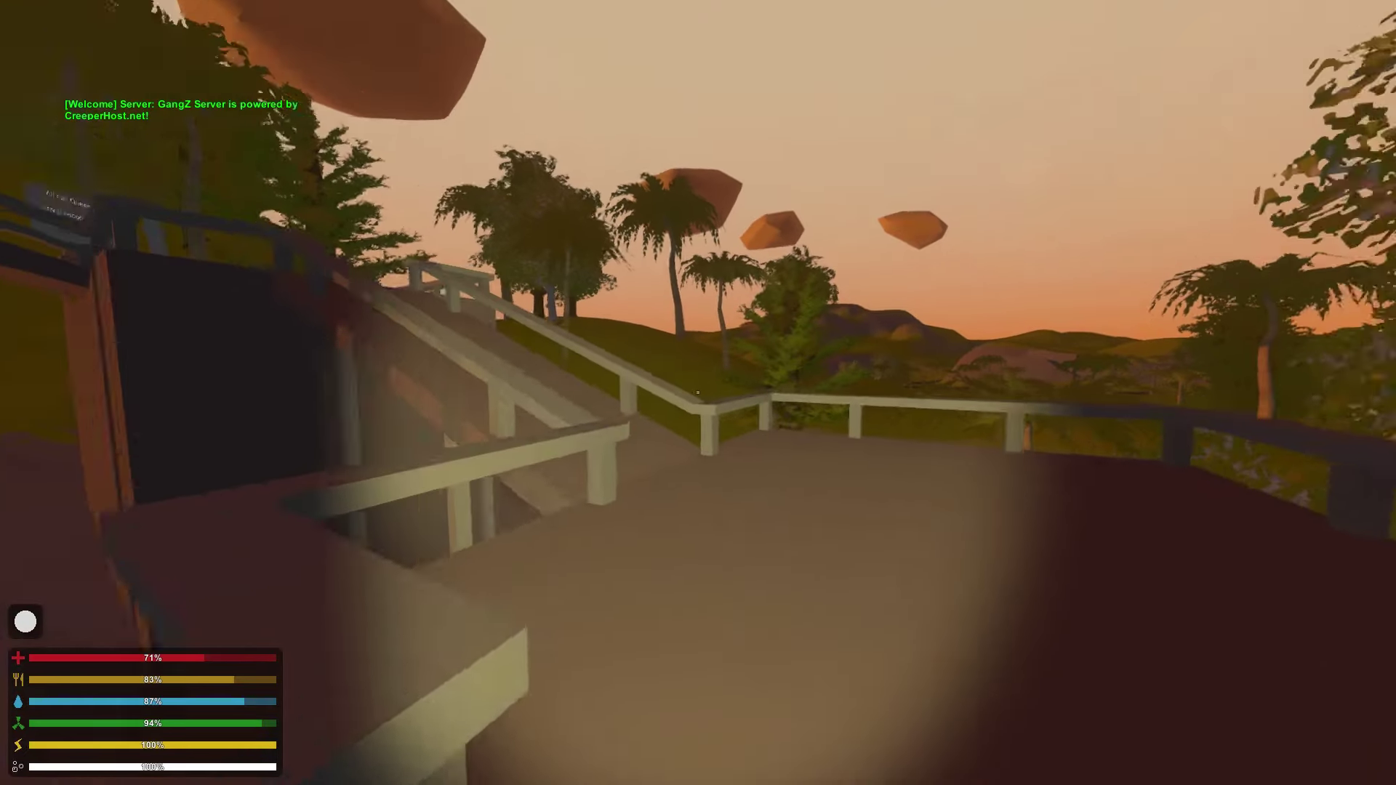
{"action": "key", "text": "w"}
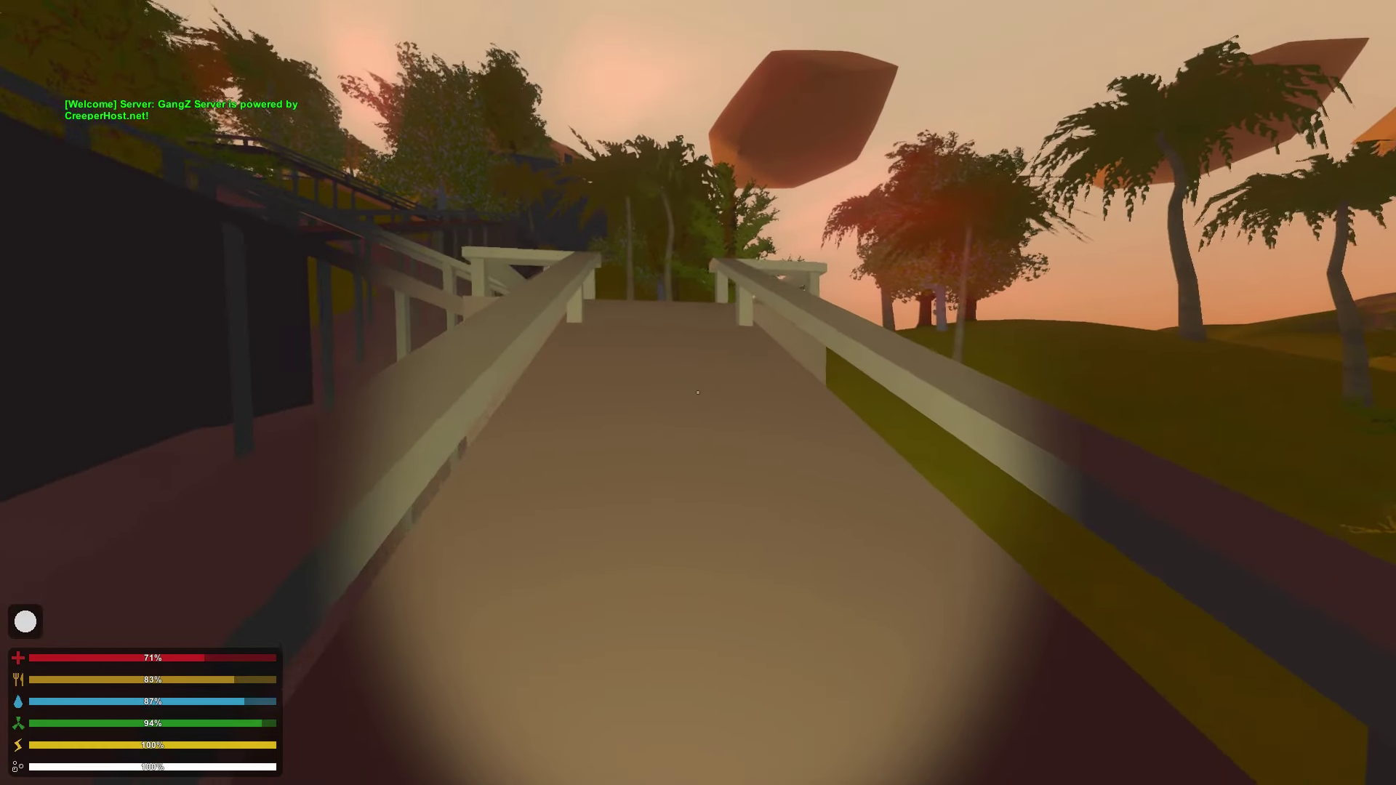
{"action": "key", "text": "w"}
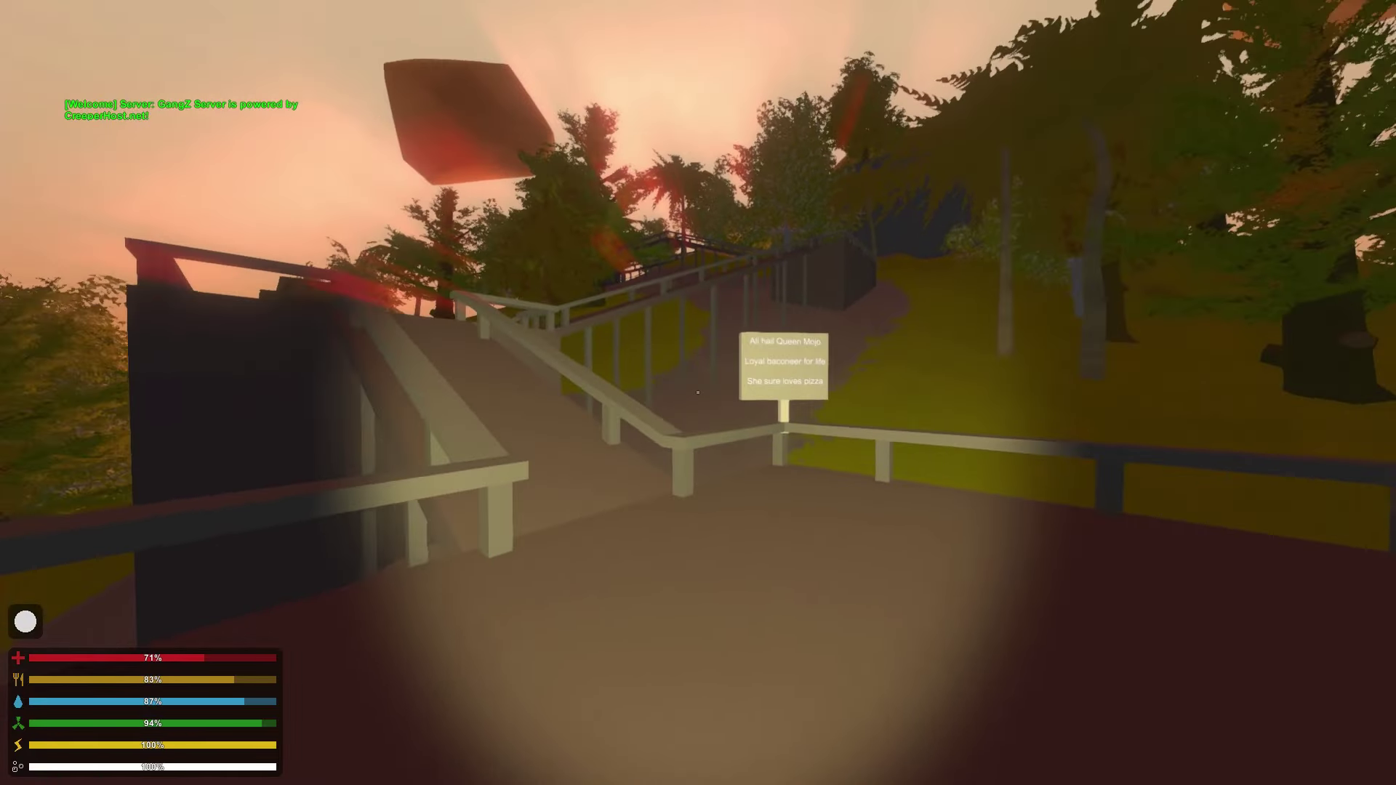
{"action": "key", "text": "w"}
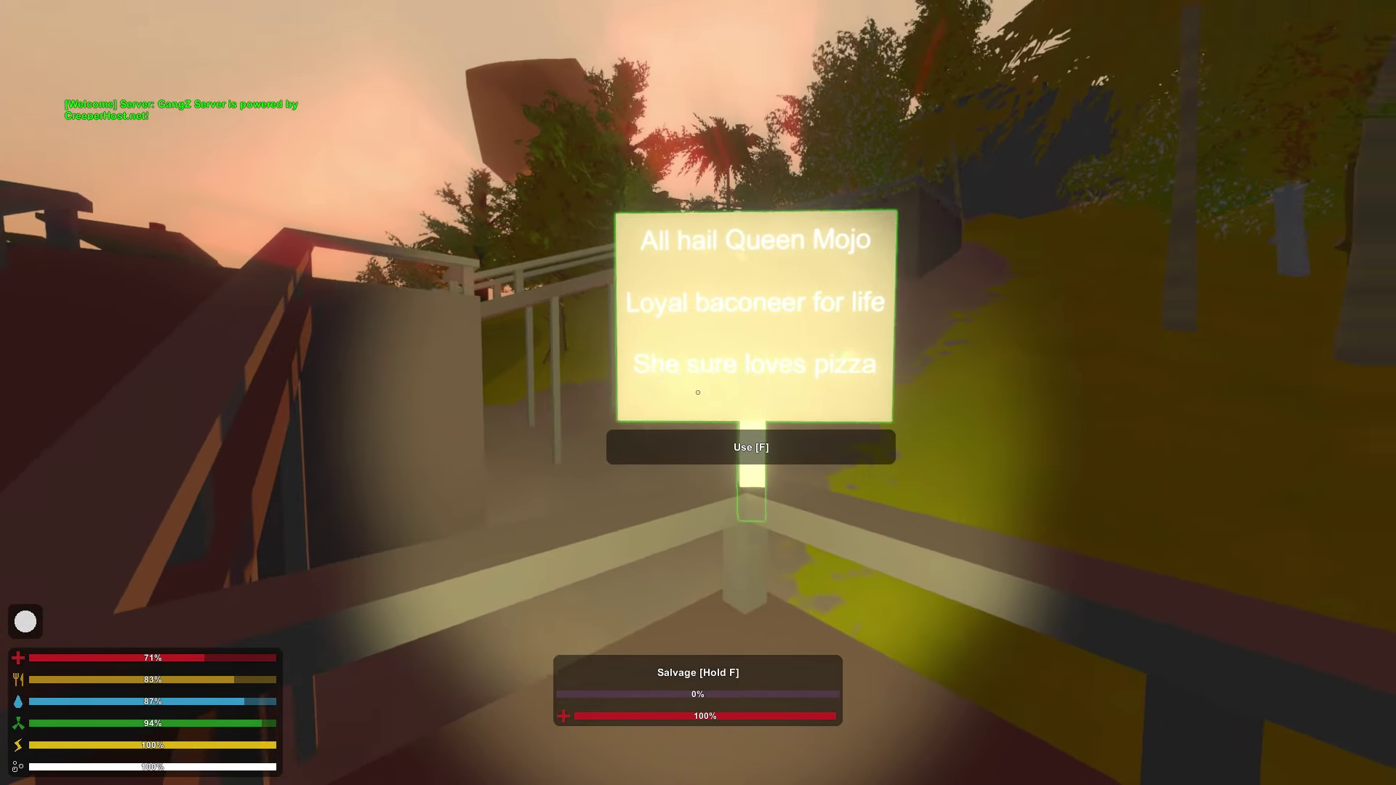
{"action": "key", "text": "t"}
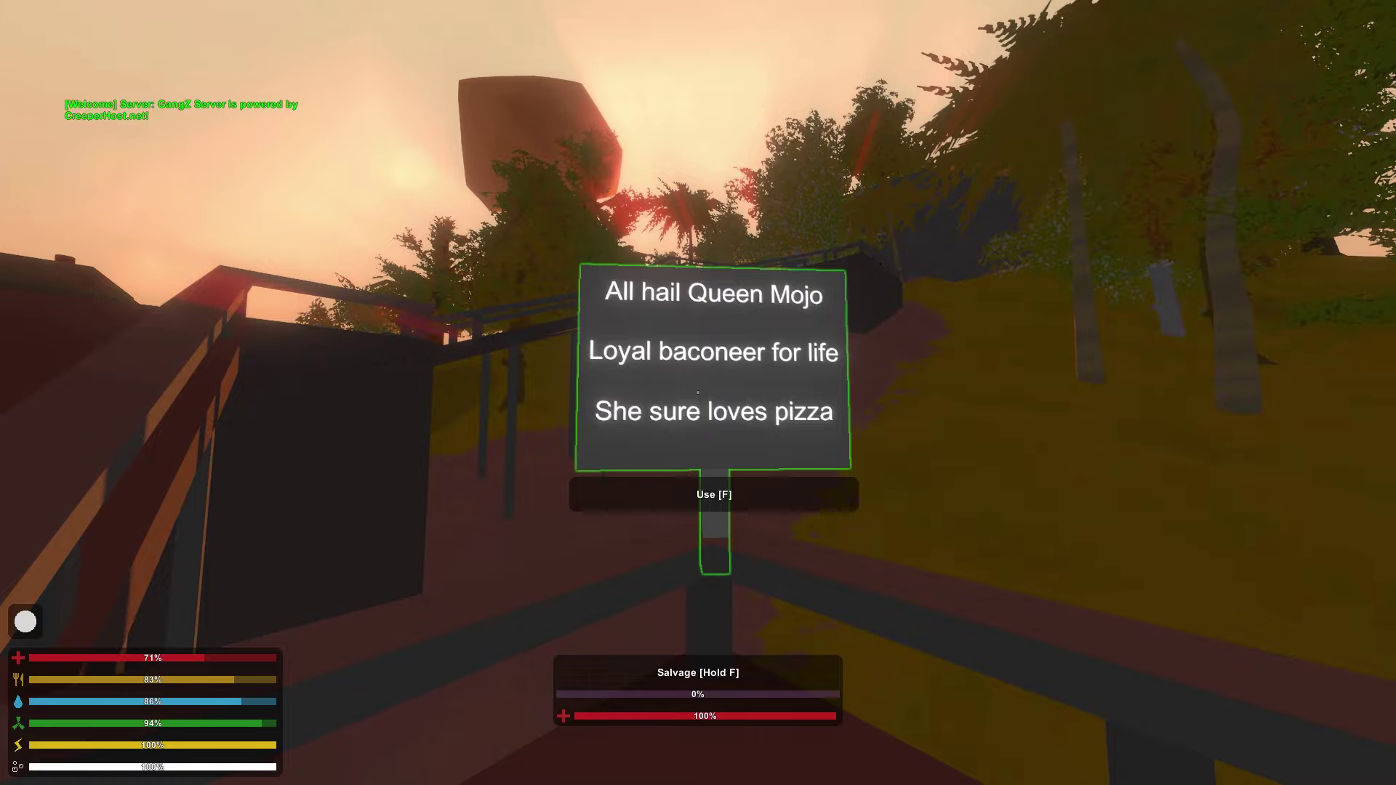
Pick up the Canned Cola from the picnic table and walk to the first haiku sign.
{"action": "key", "text": "w"}
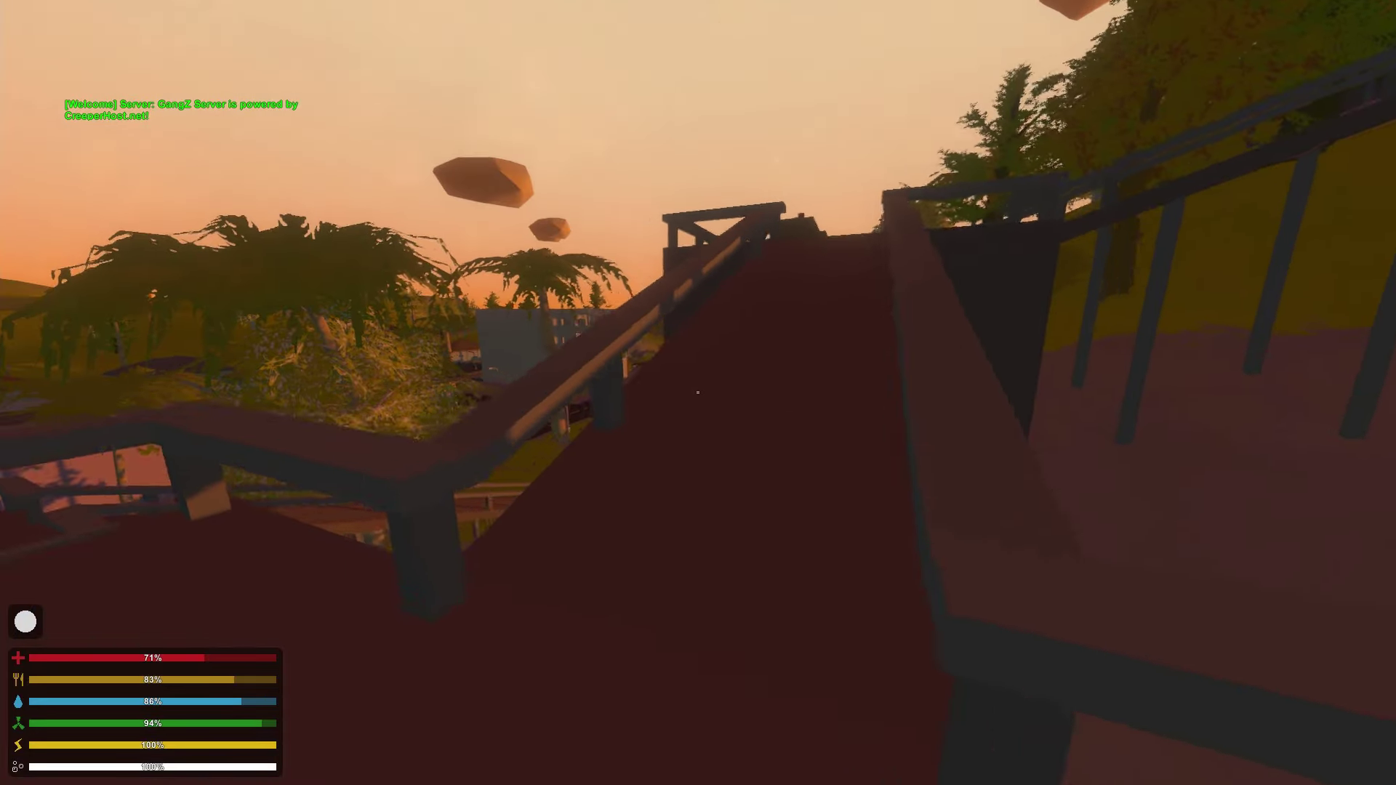
{"action": "key", "text": "w"}
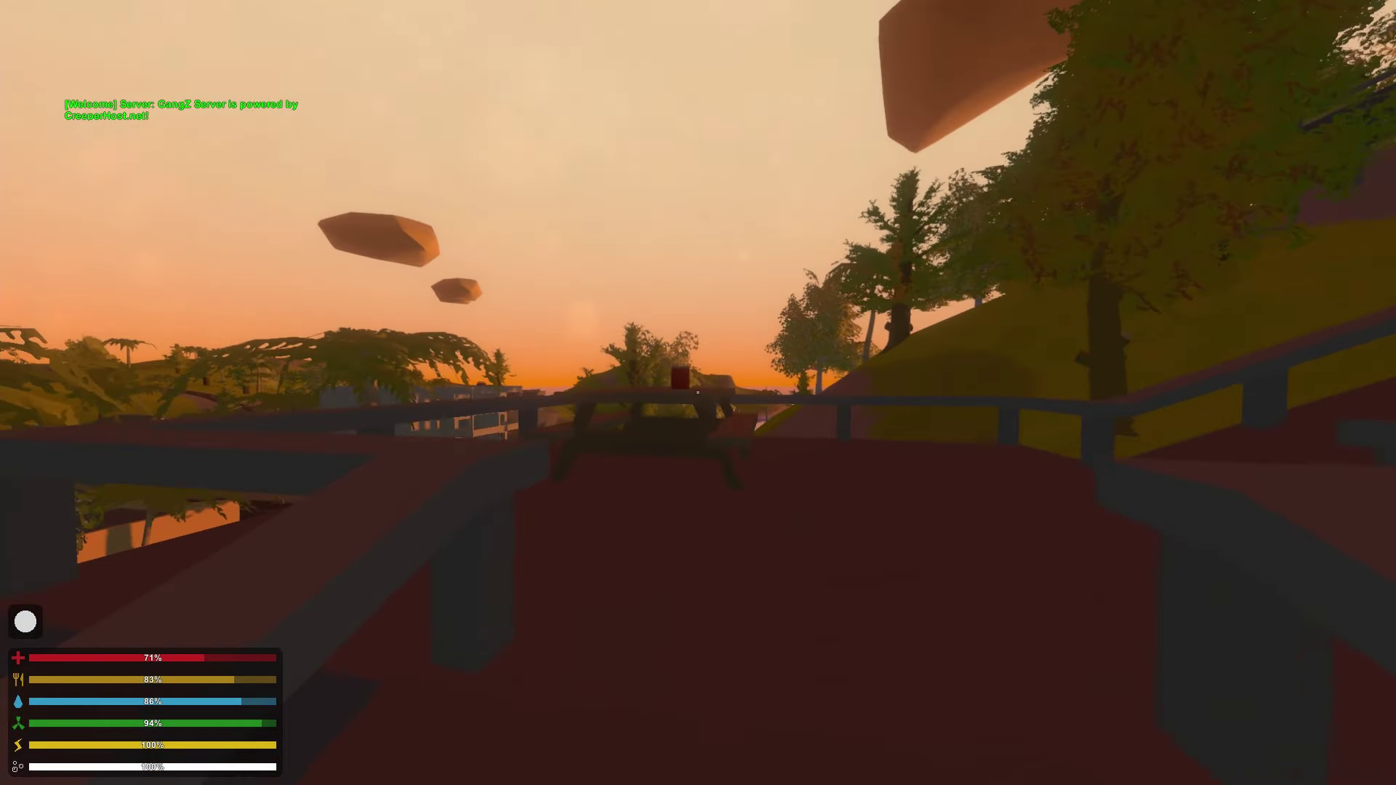
{"action": "key", "text": "f"}
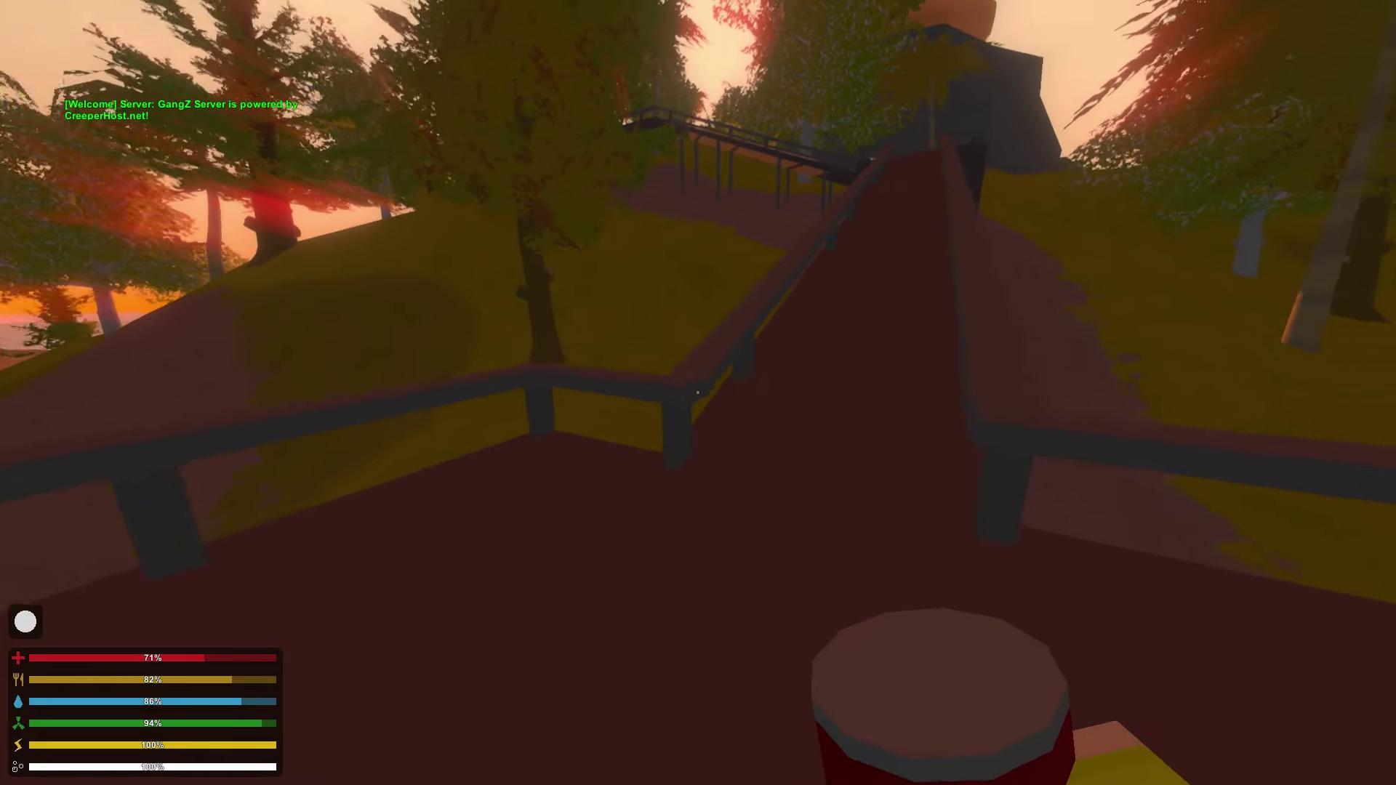
{"action": "key", "text": "w"}
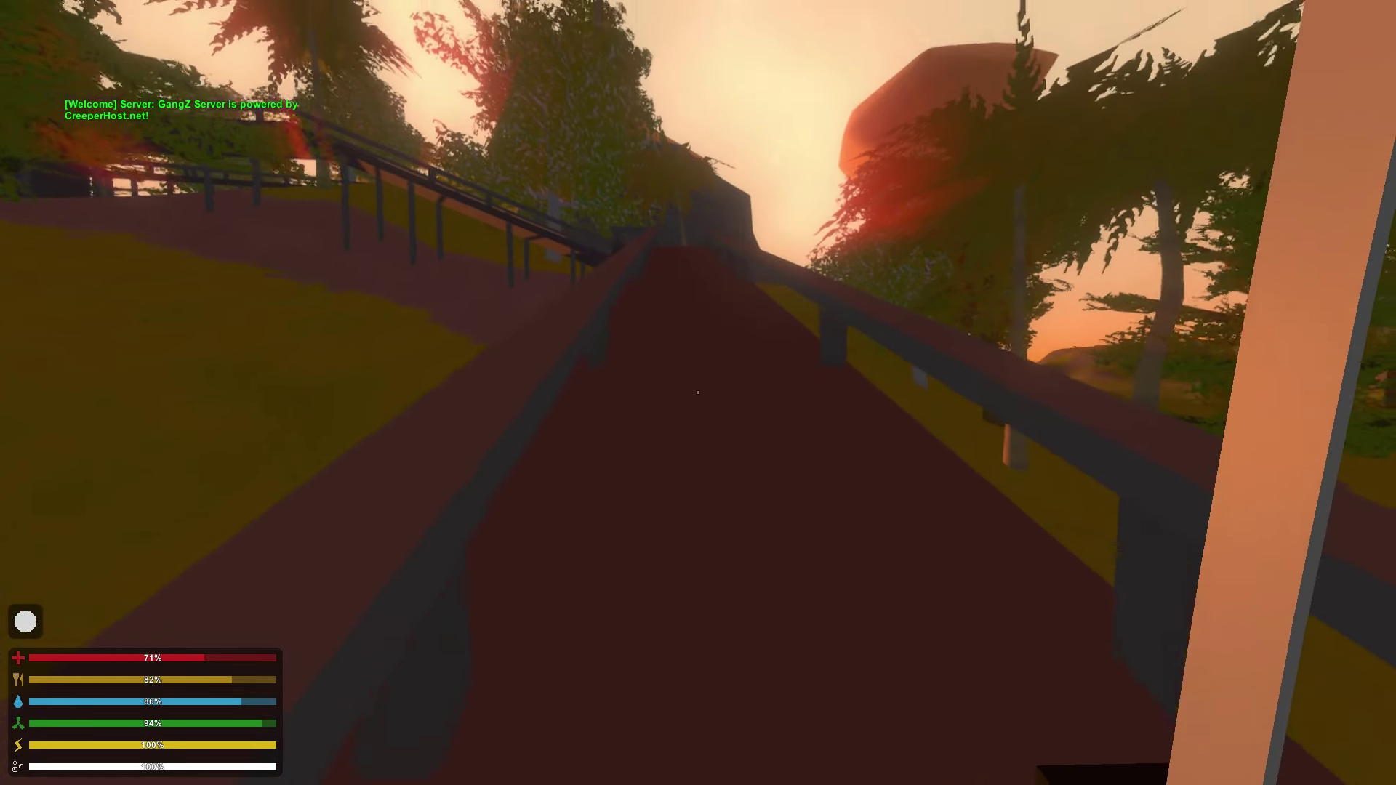
{"action": "key", "text": "w"}
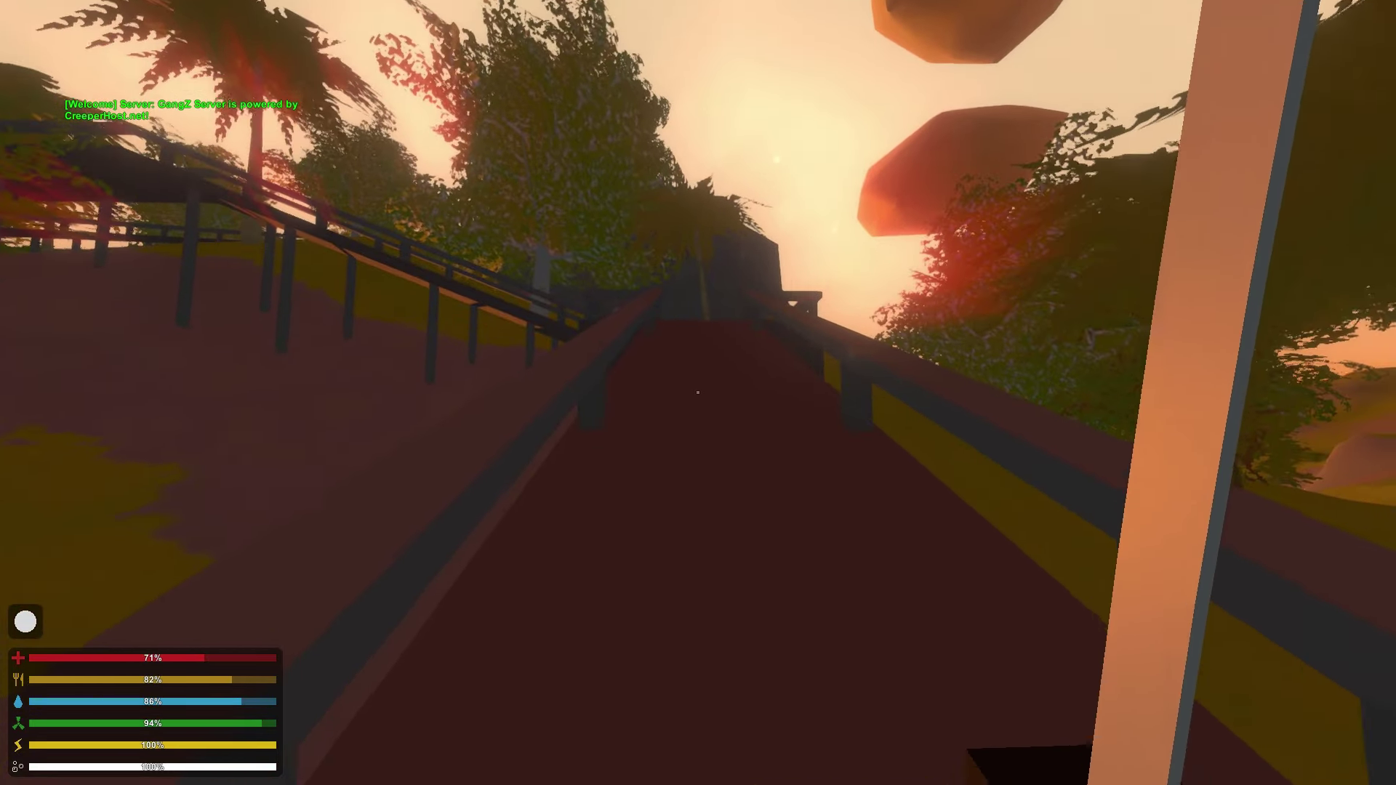
{"action": "key", "text": "w"}
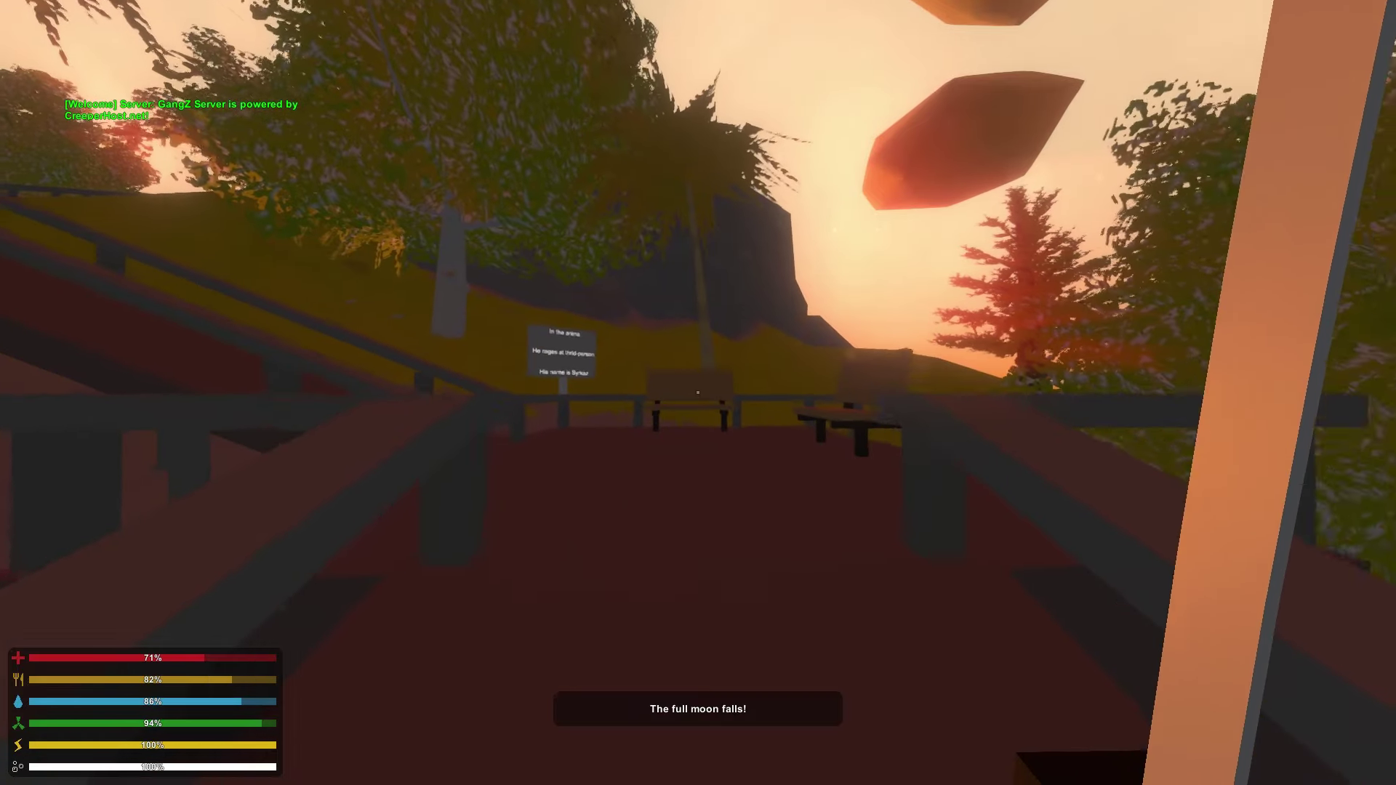
{"action": "key", "text": "w"}
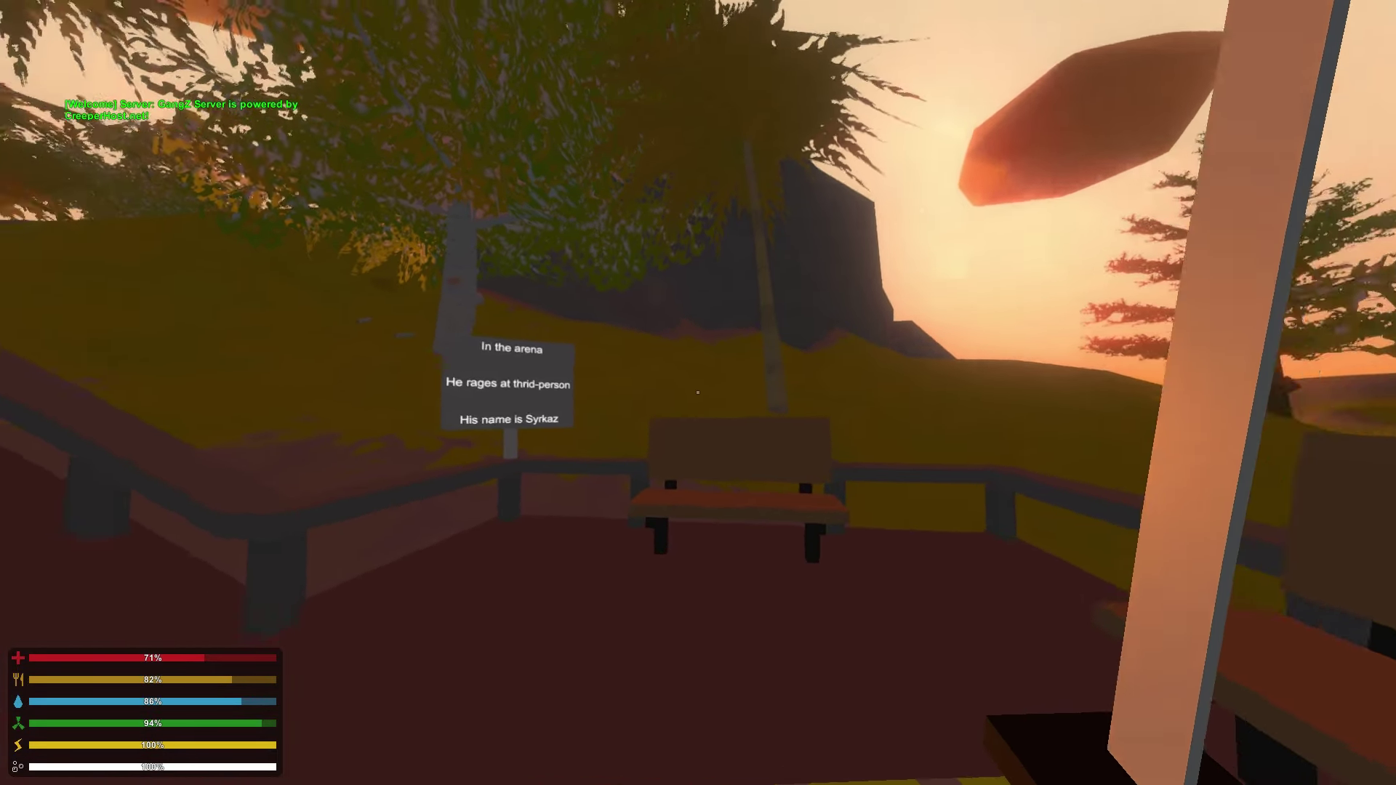
{"action": "key", "text": "w"}
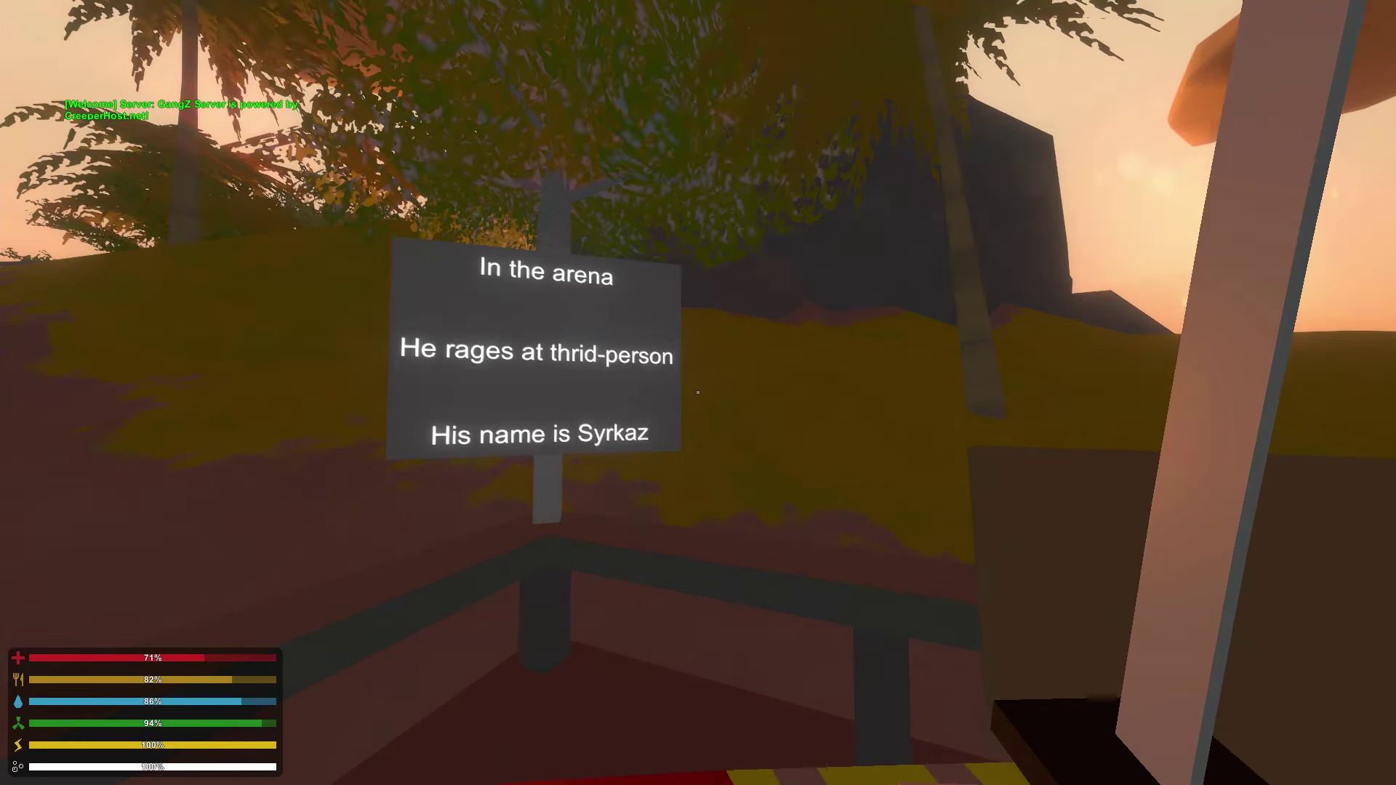
Continue along the walkway to the next haiku sign and read it.
{"action": "key", "text": "w"}
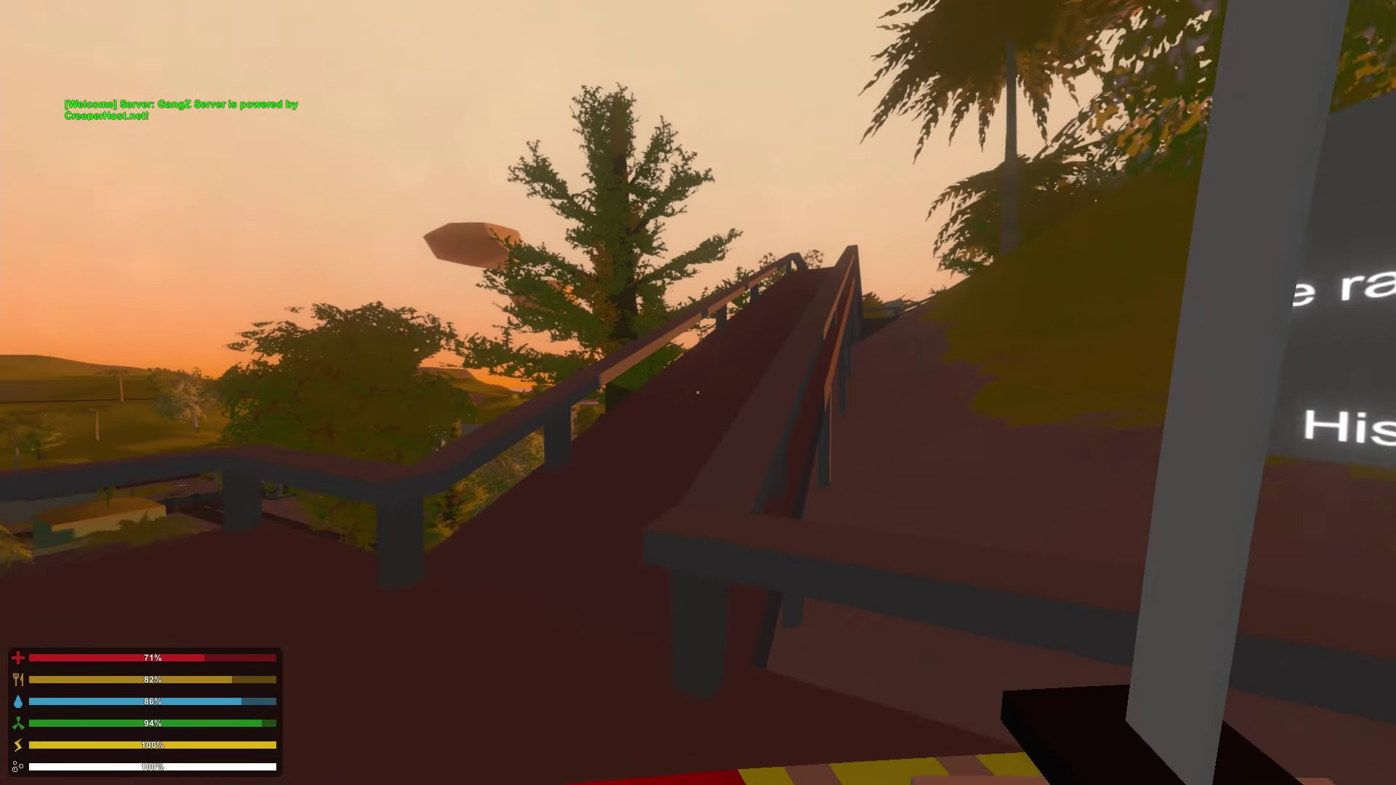
{"action": "key", "text": "w"}
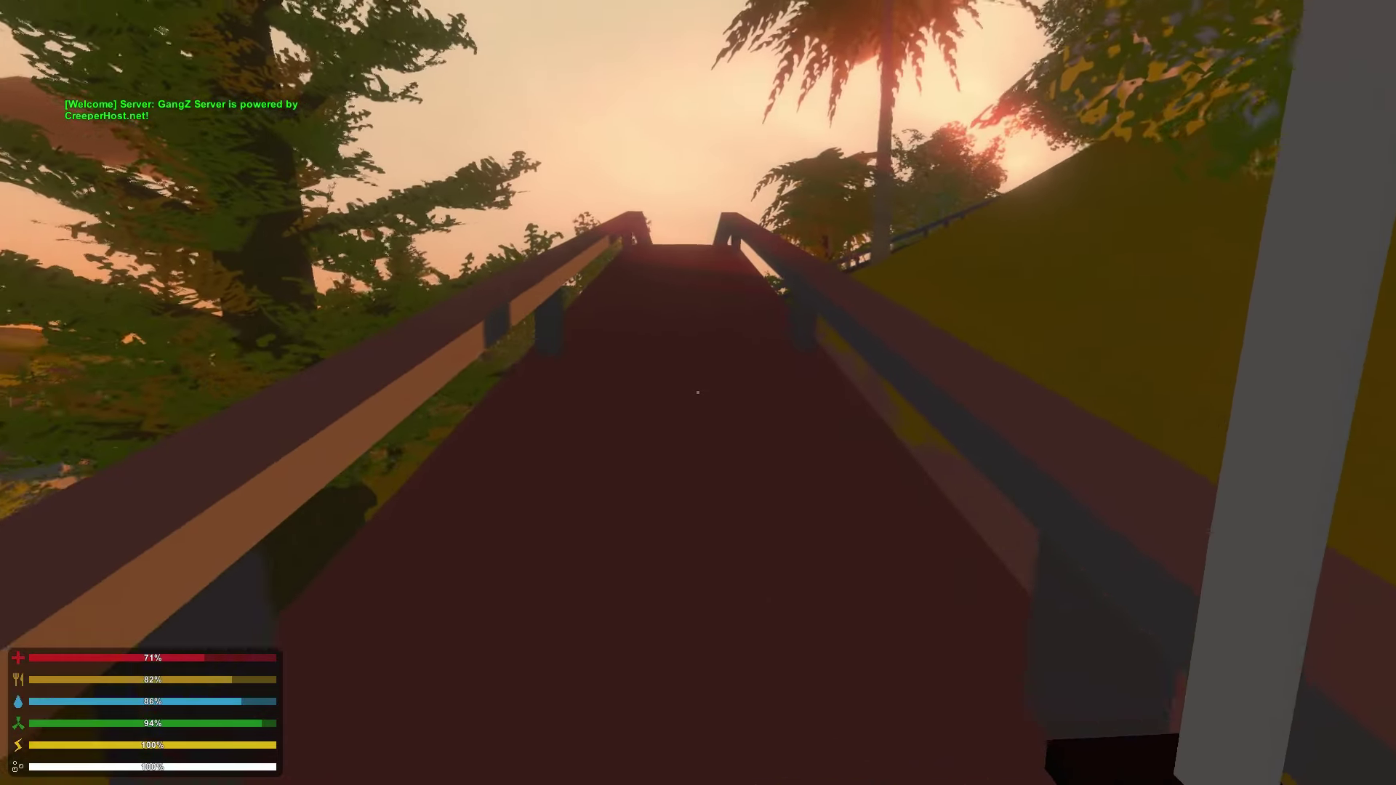
{"action": "key", "text": "w"}
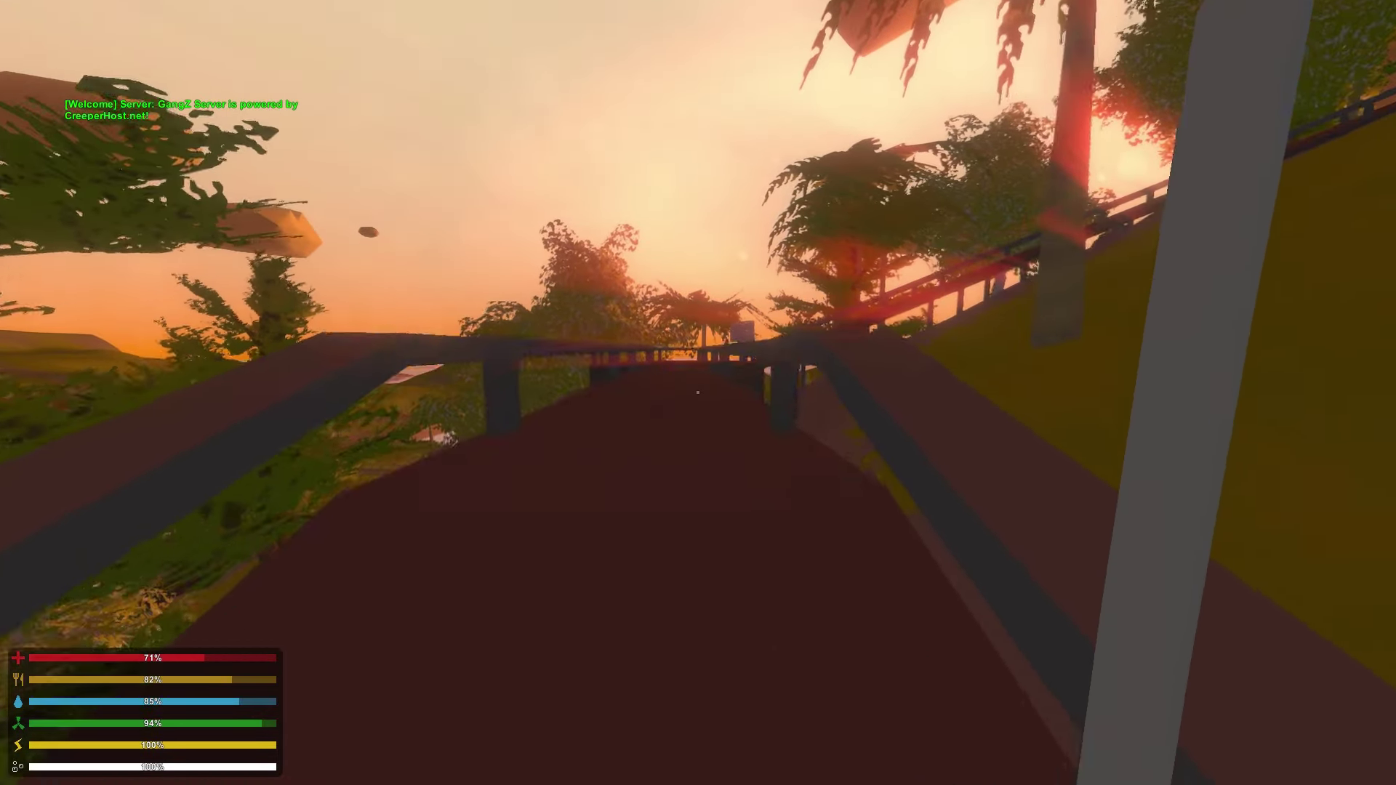
{"action": "key", "text": "w"}
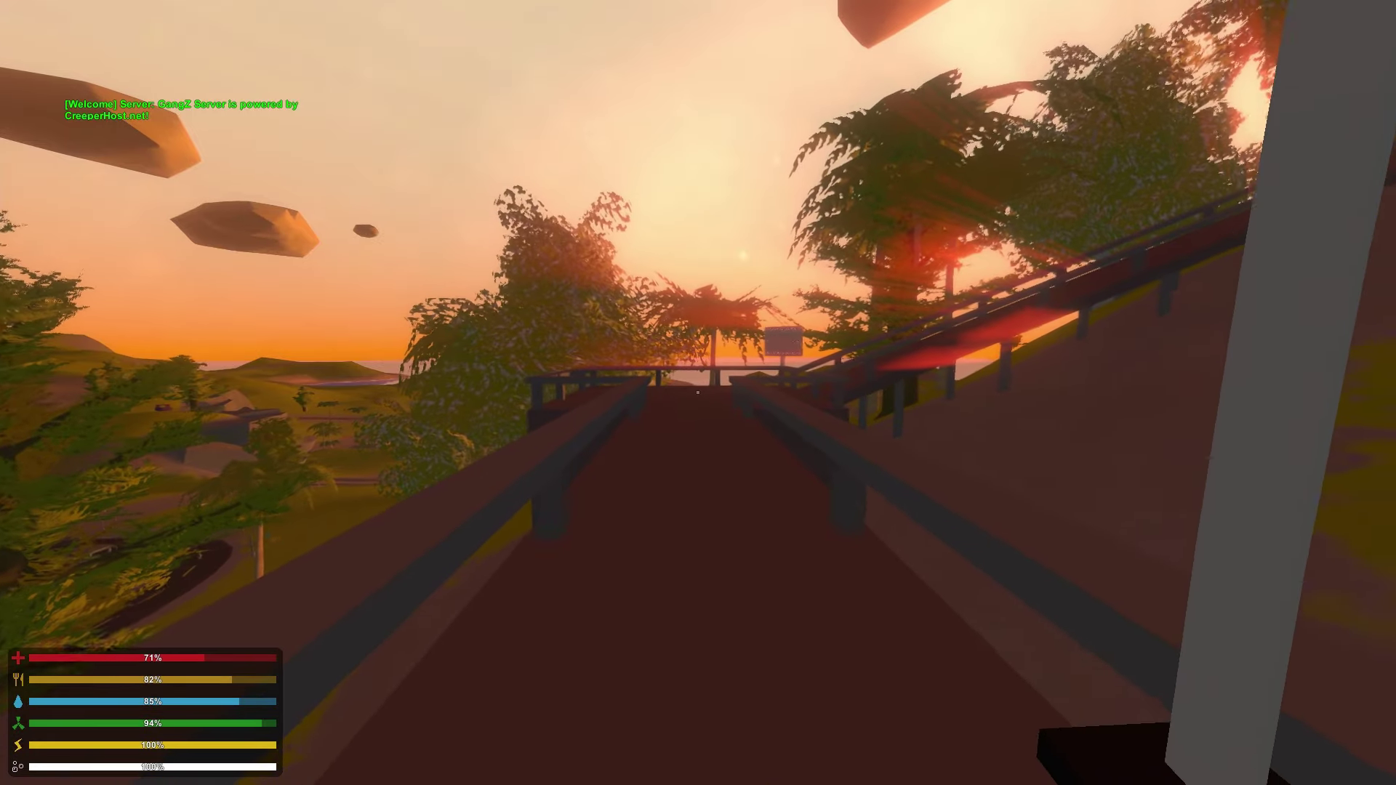
{"action": "key", "text": "w"}
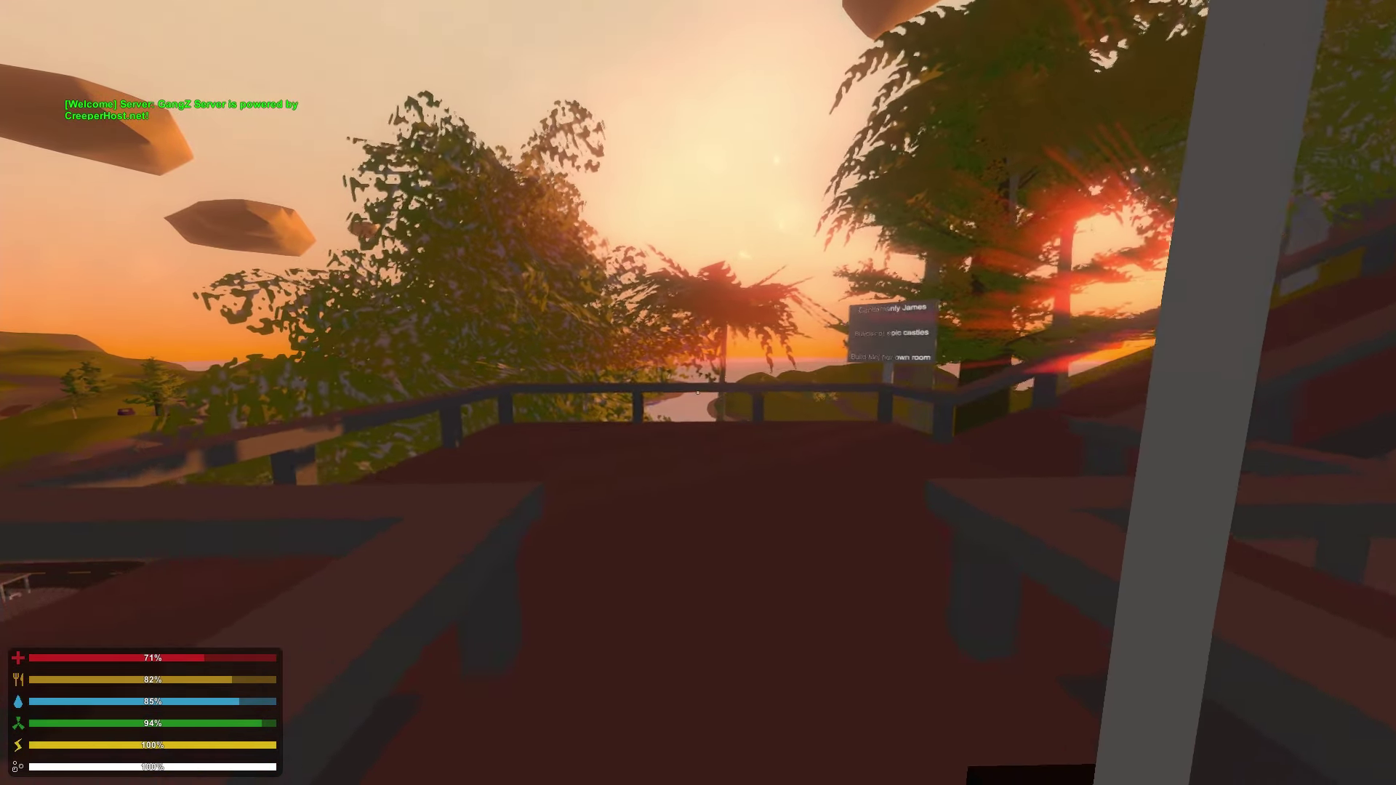
{"action": "key", "text": "w"}
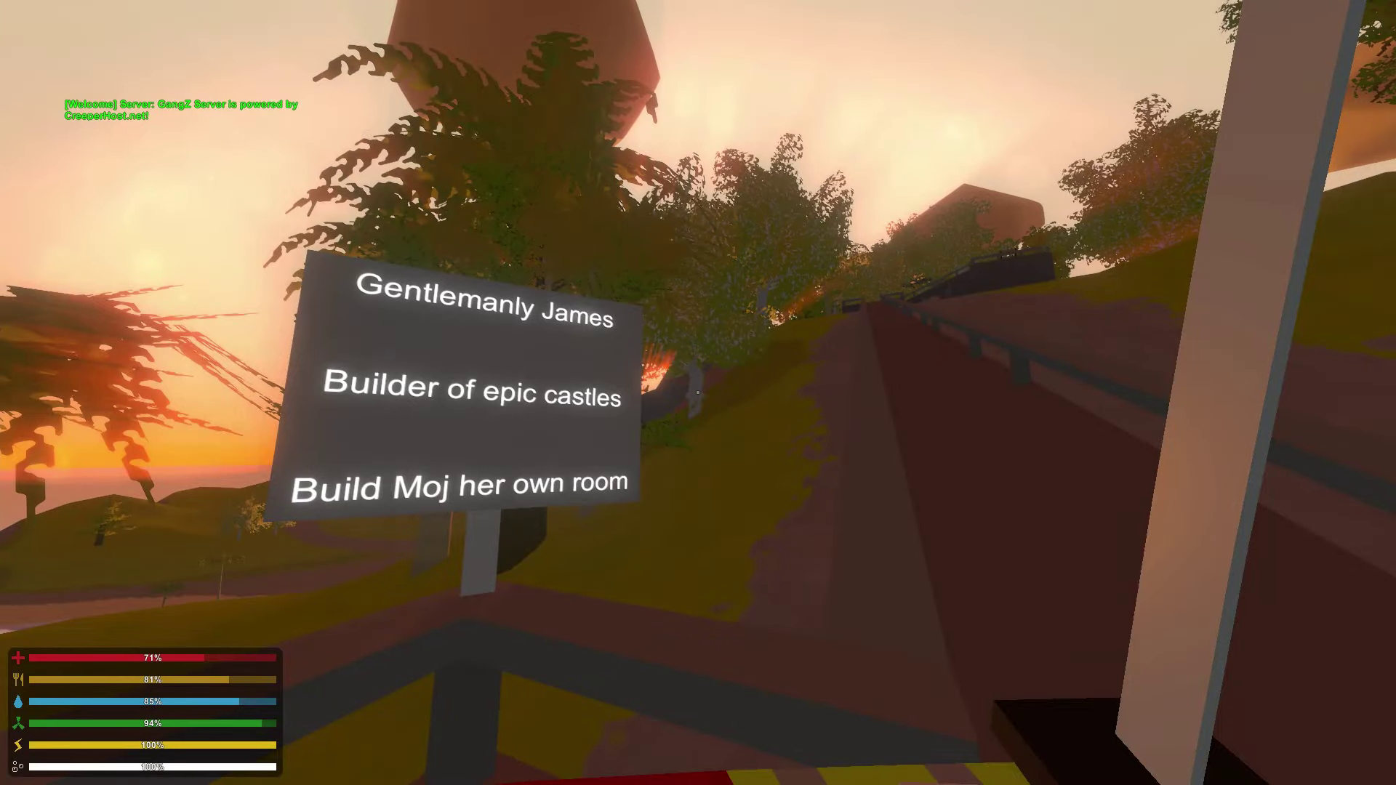
Climb the walkway to the bench platform and face the next haiku sign.
{"action": "key", "text": "w"}
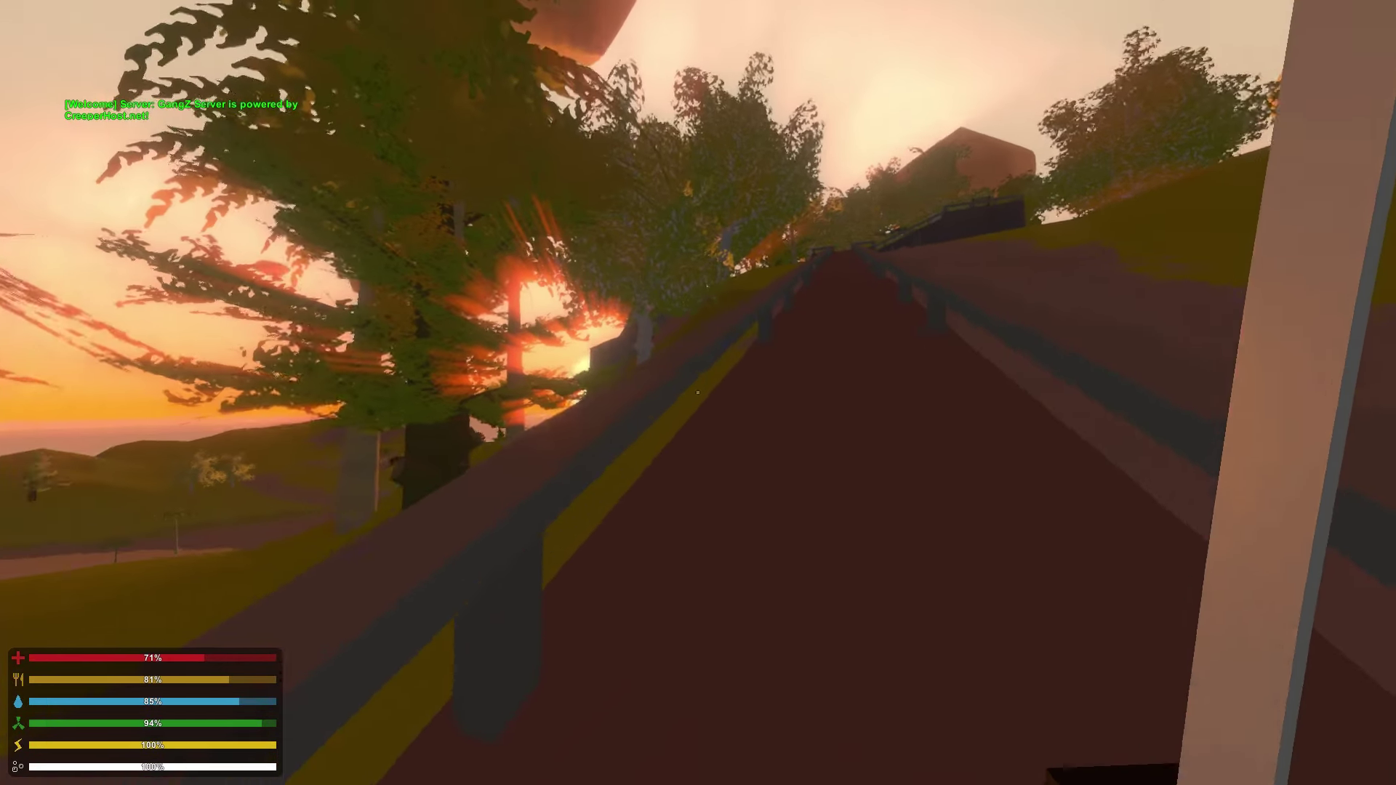
{"action": "key", "text": "w"}
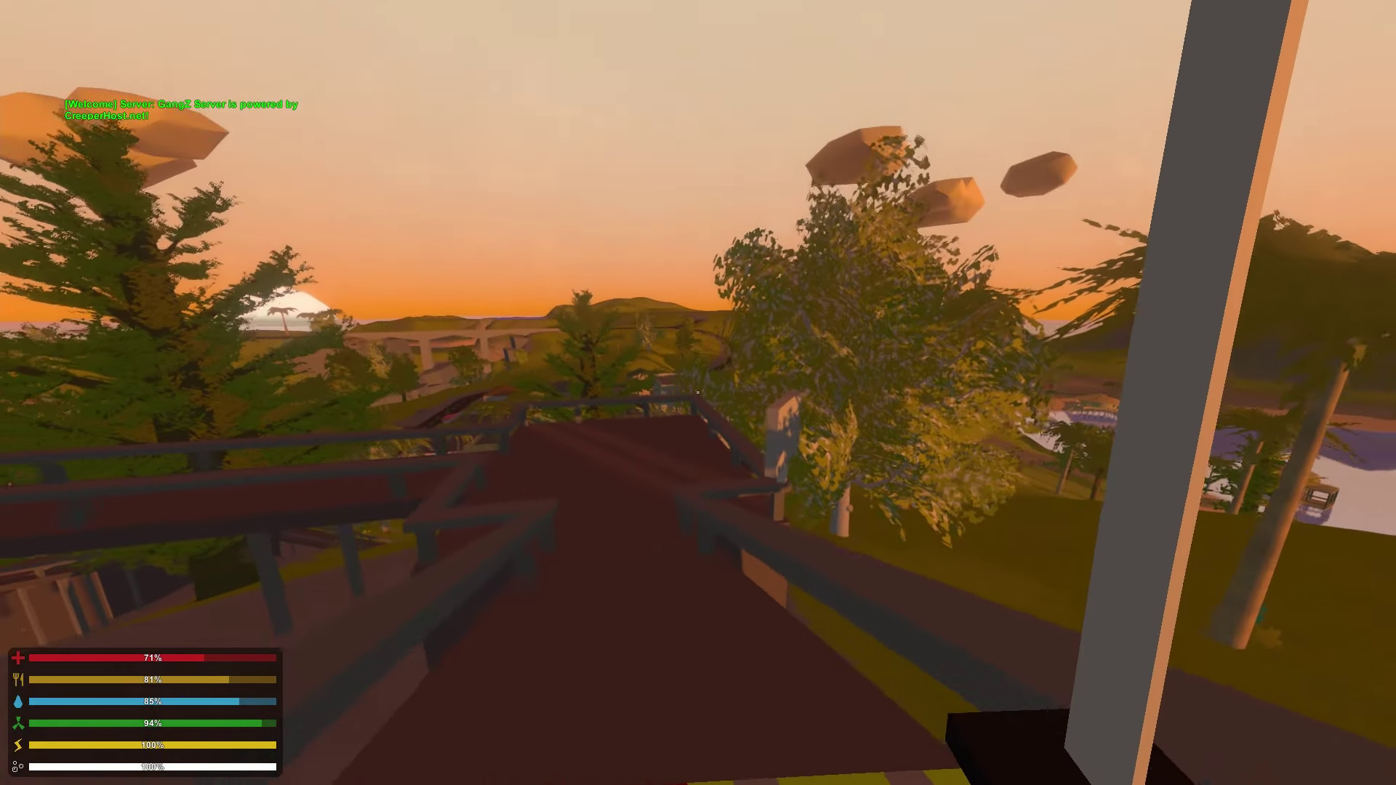
{"action": "key", "text": "w"}
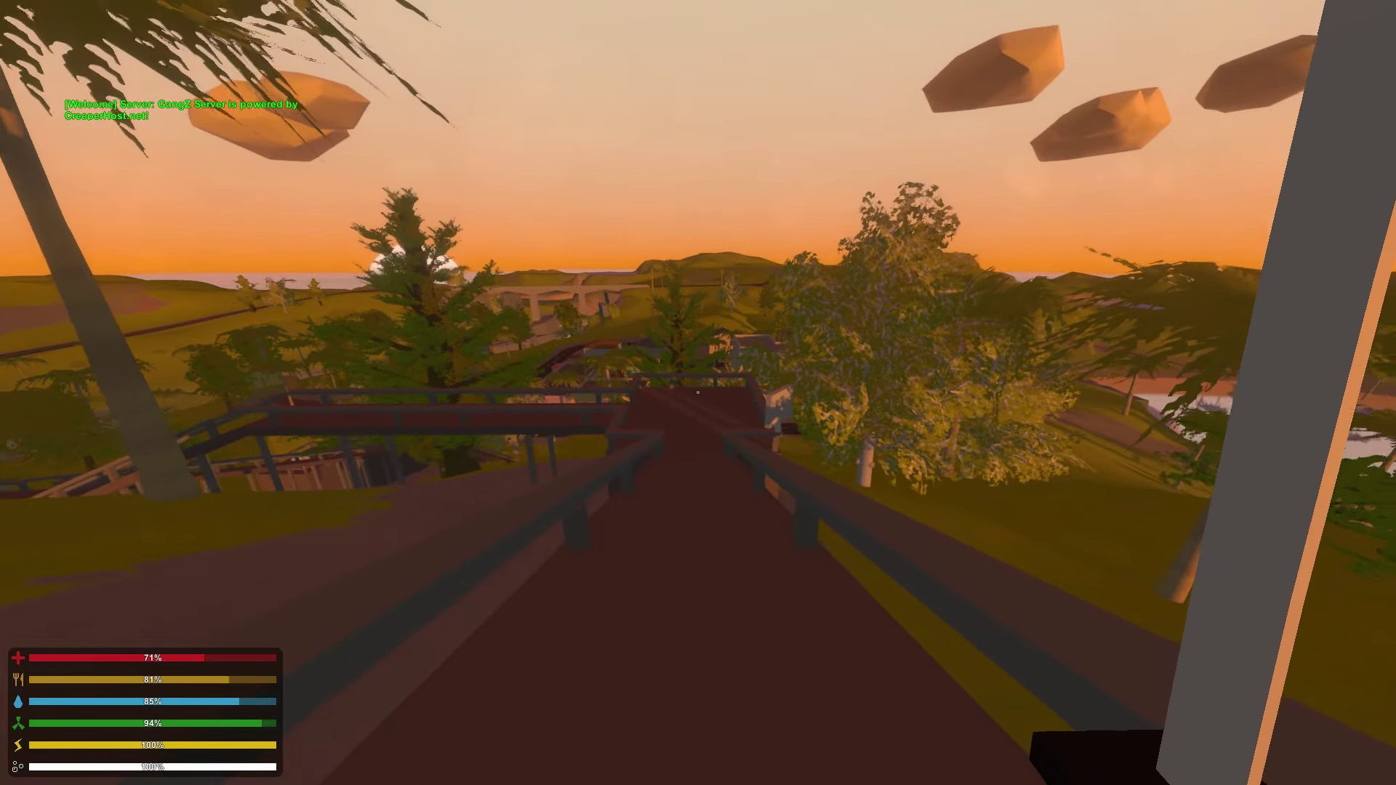
{"action": "key", "text": "w"}
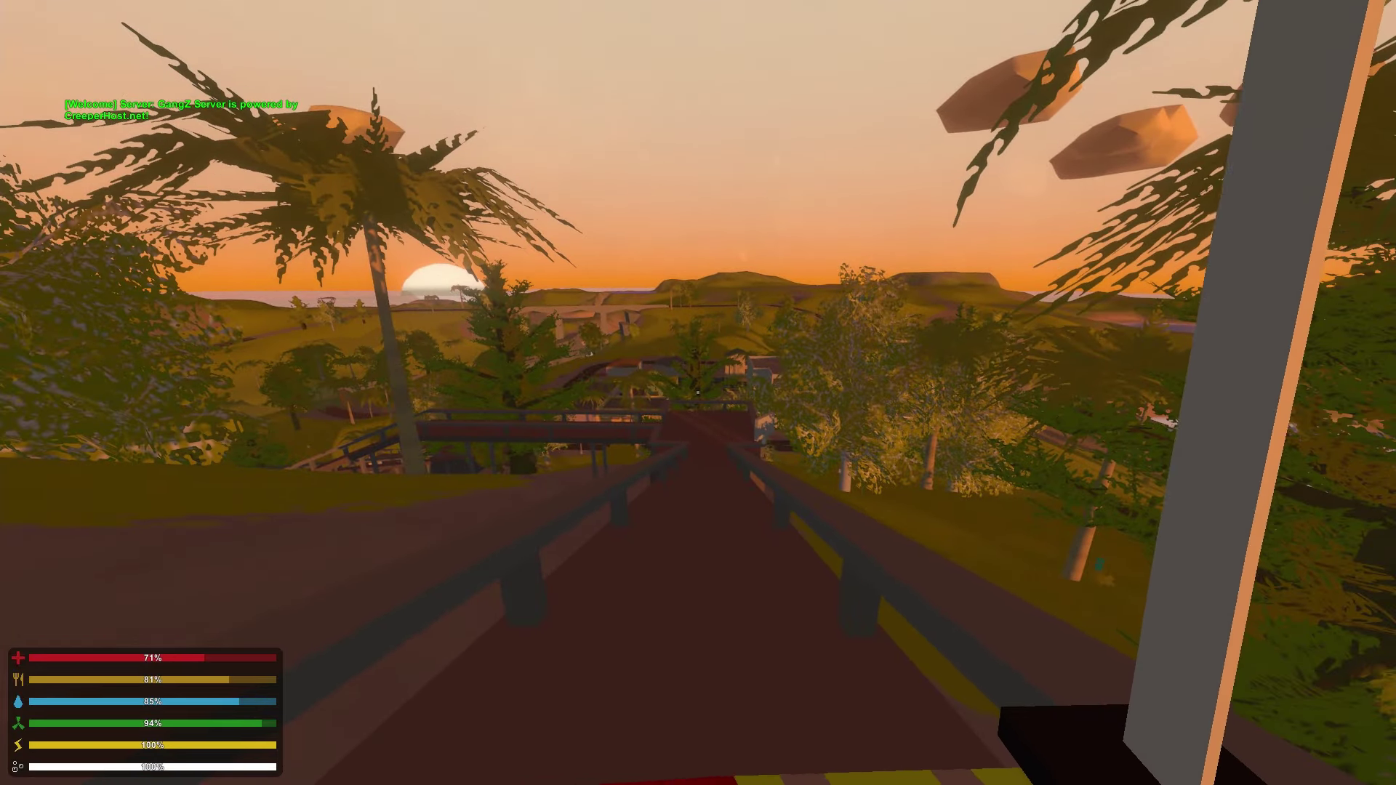
{"action": "key", "text": "w"}
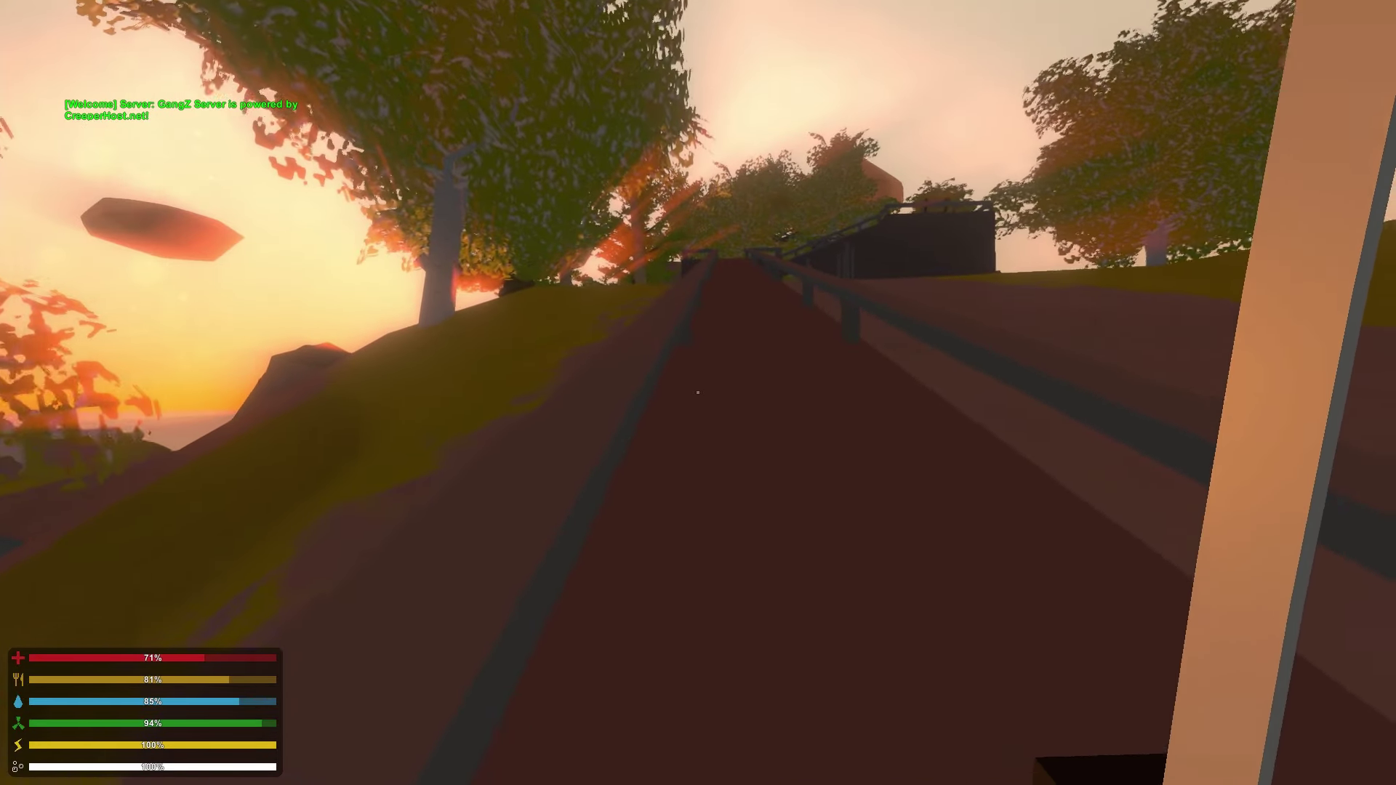
{"action": "key", "text": "w"}
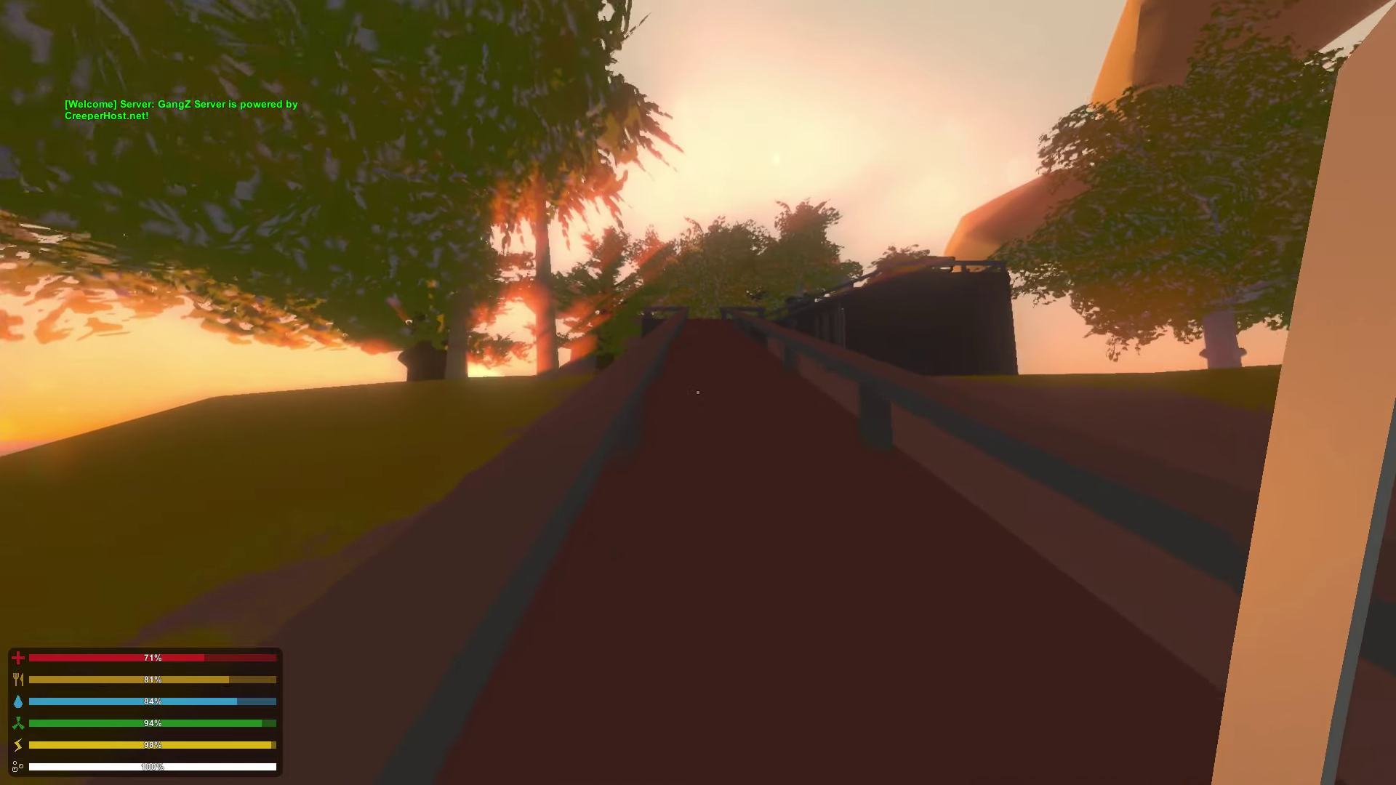
{"action": "key", "text": "w"}
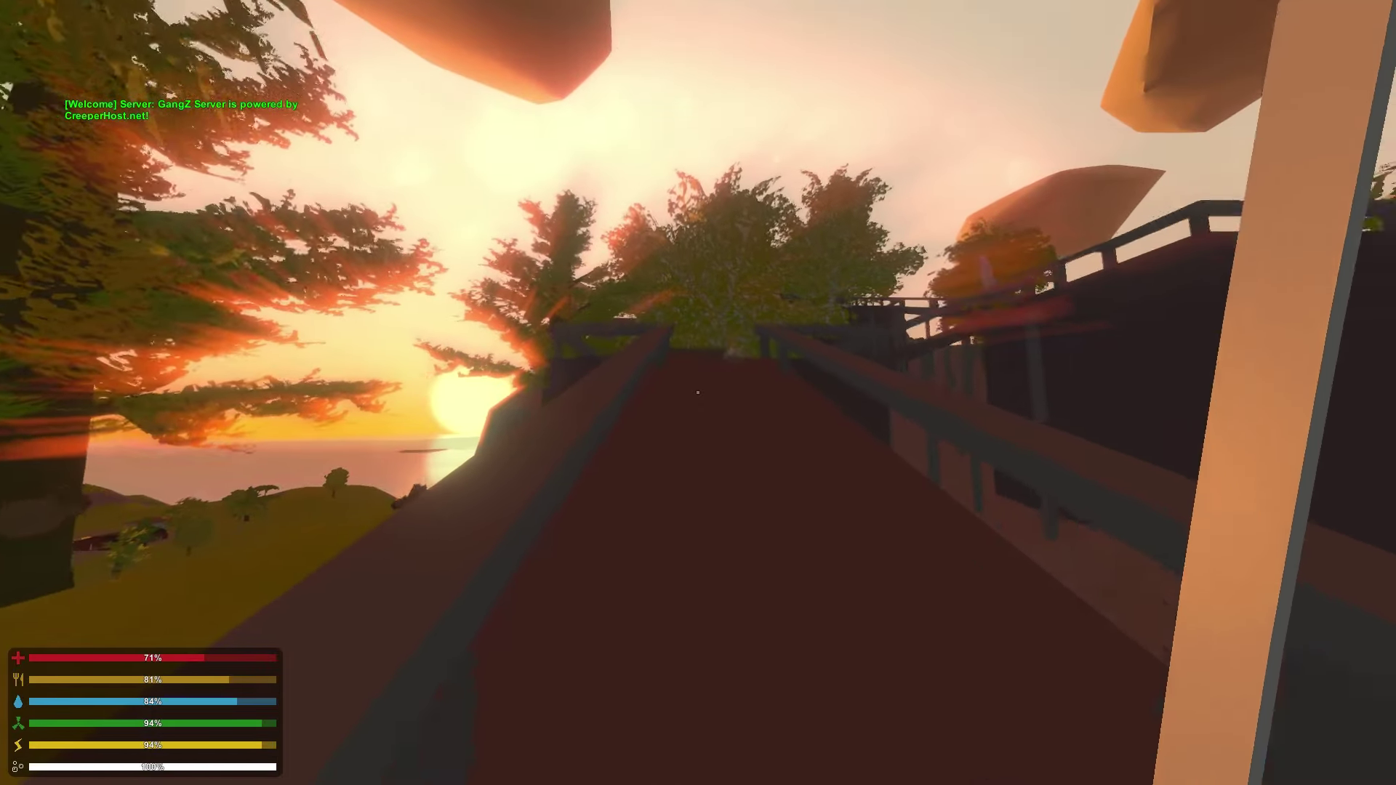
{"action": "key", "text": "w"}
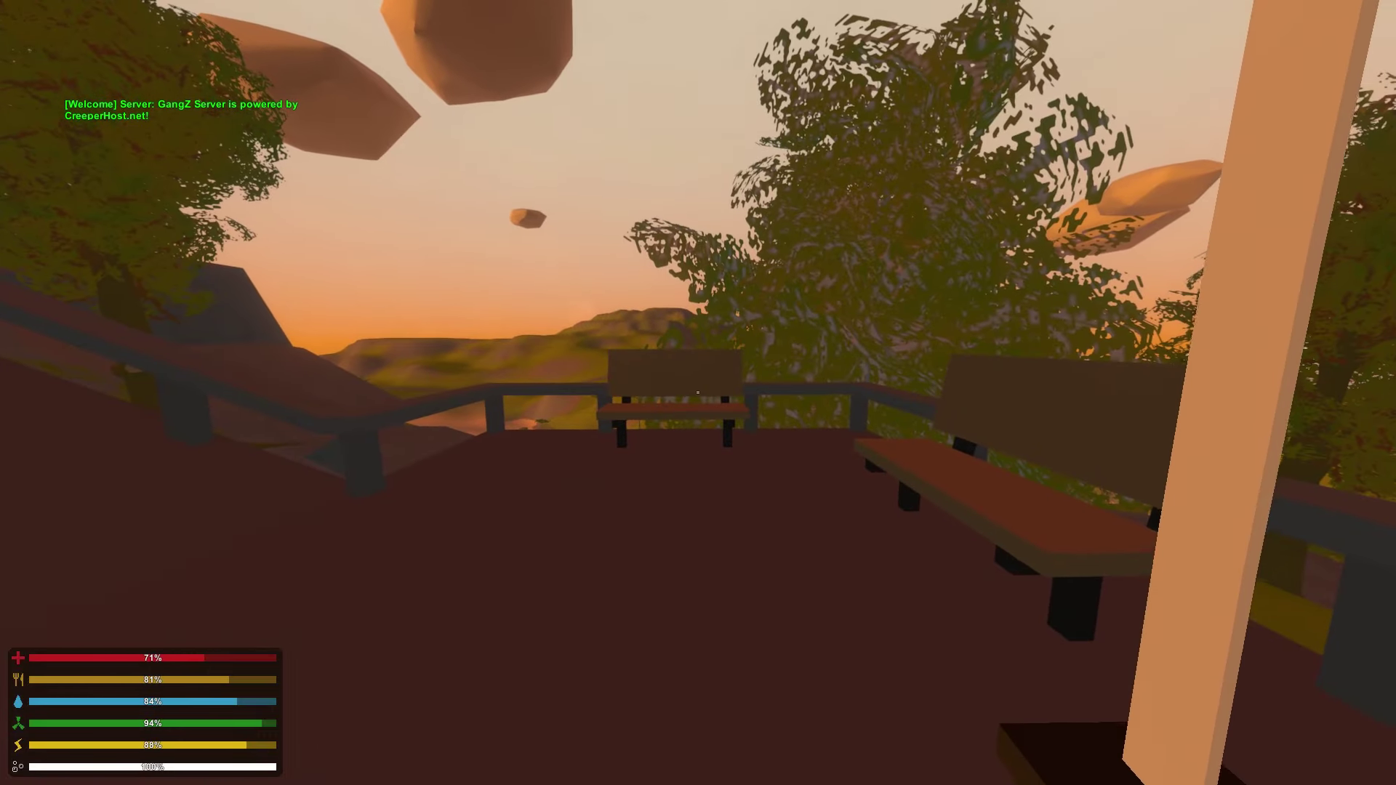
{"action": "key", "text": "w"}
{"action": "key", "text": "w"}
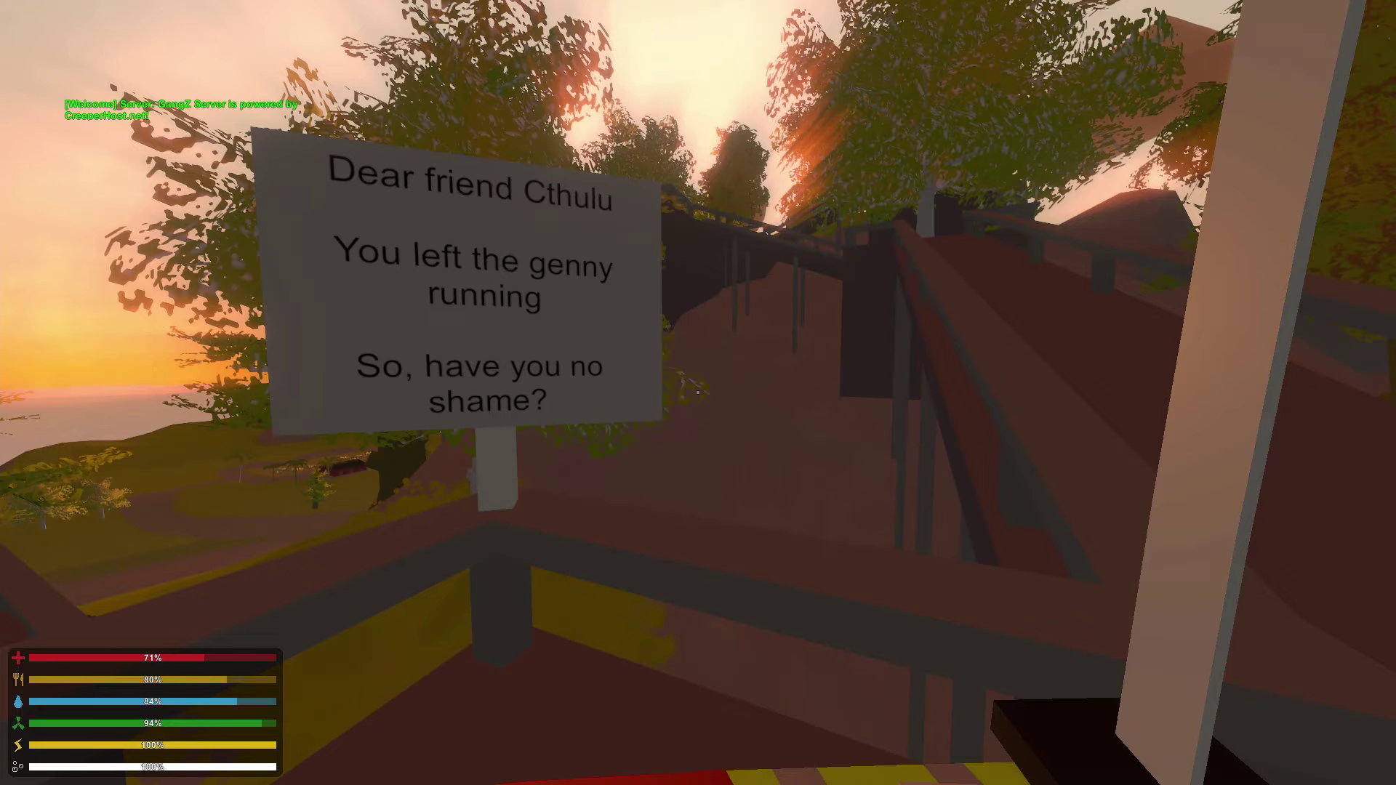
Climb the wooden stairway past the genny haiku sign and kill the zombie on the bridge.
{"action": "key", "text": "s"}
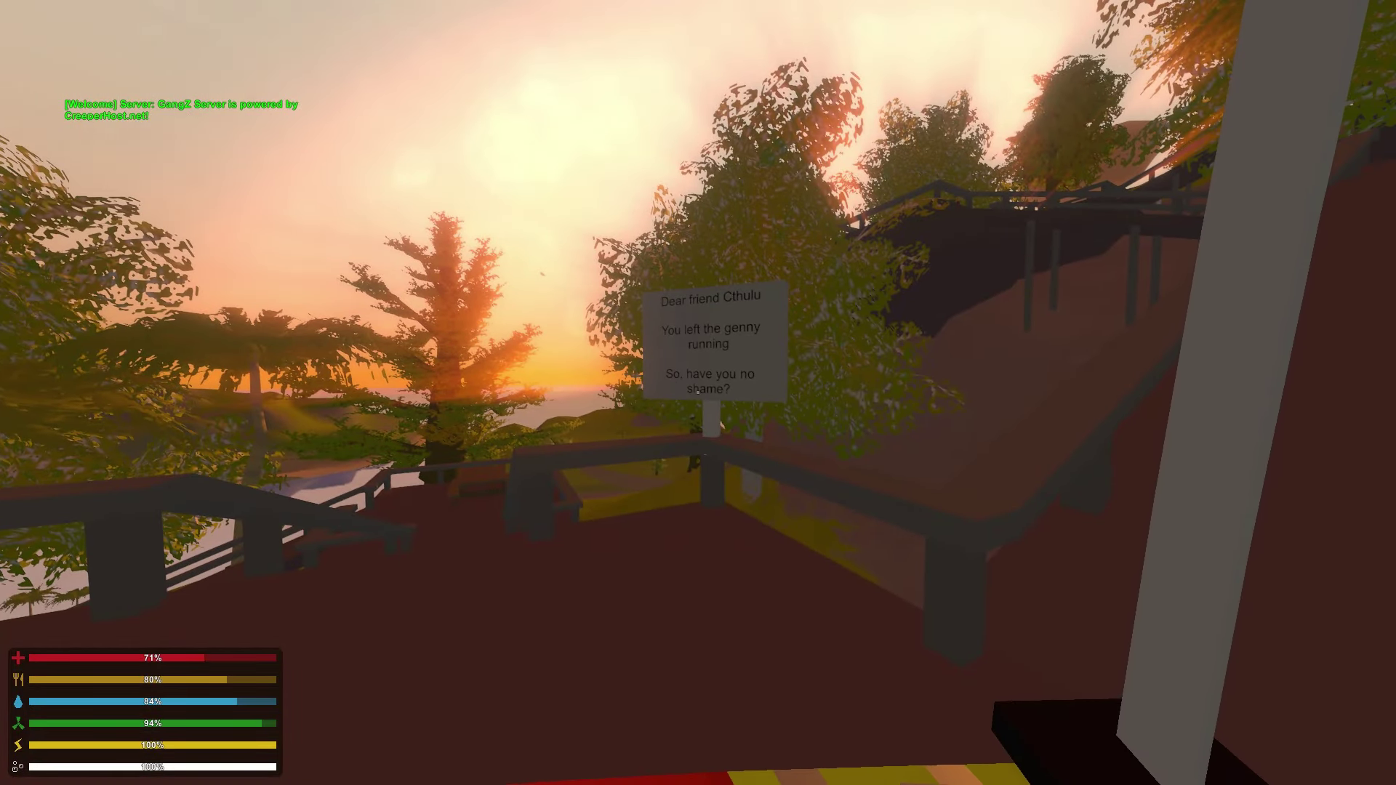
{"action": "key", "text": "w"}
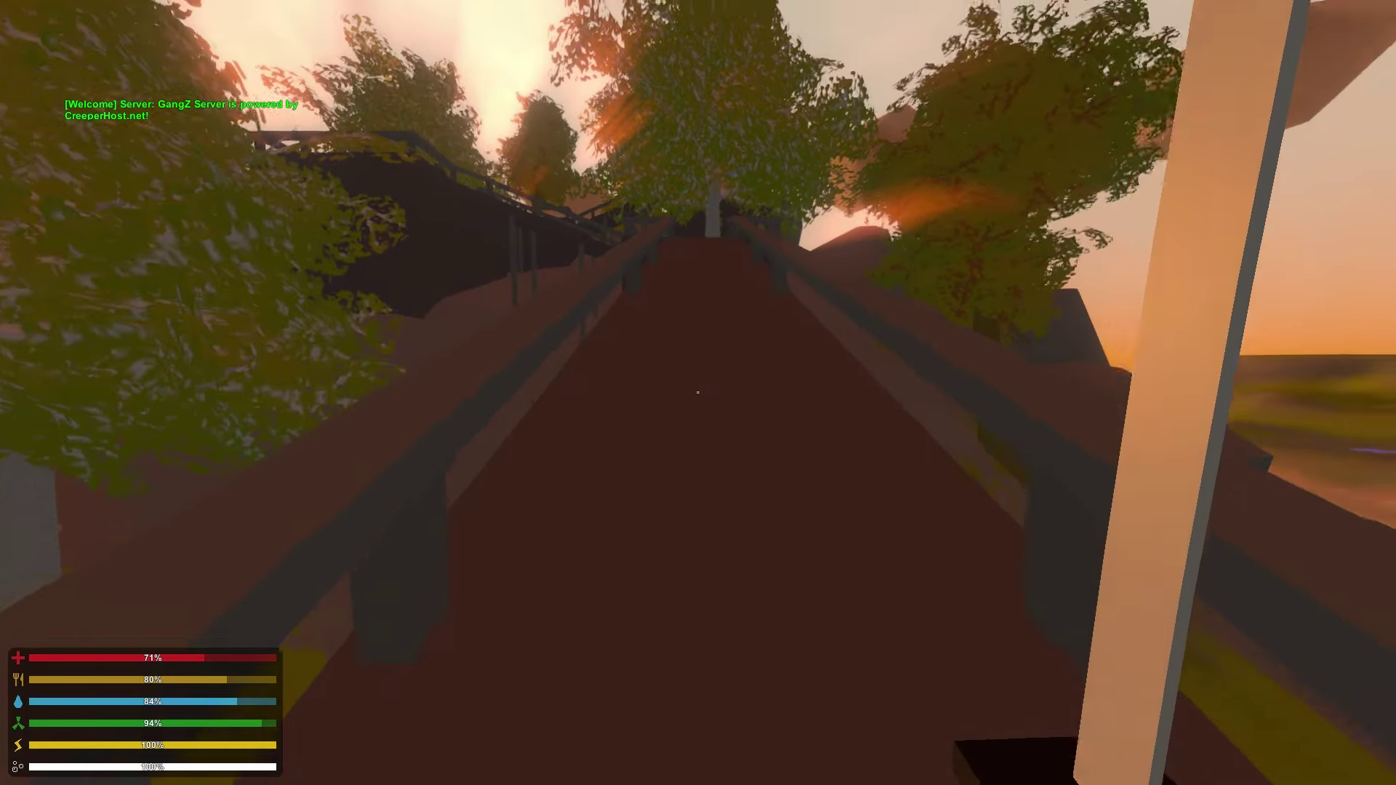
{"action": "key", "text": "w"}
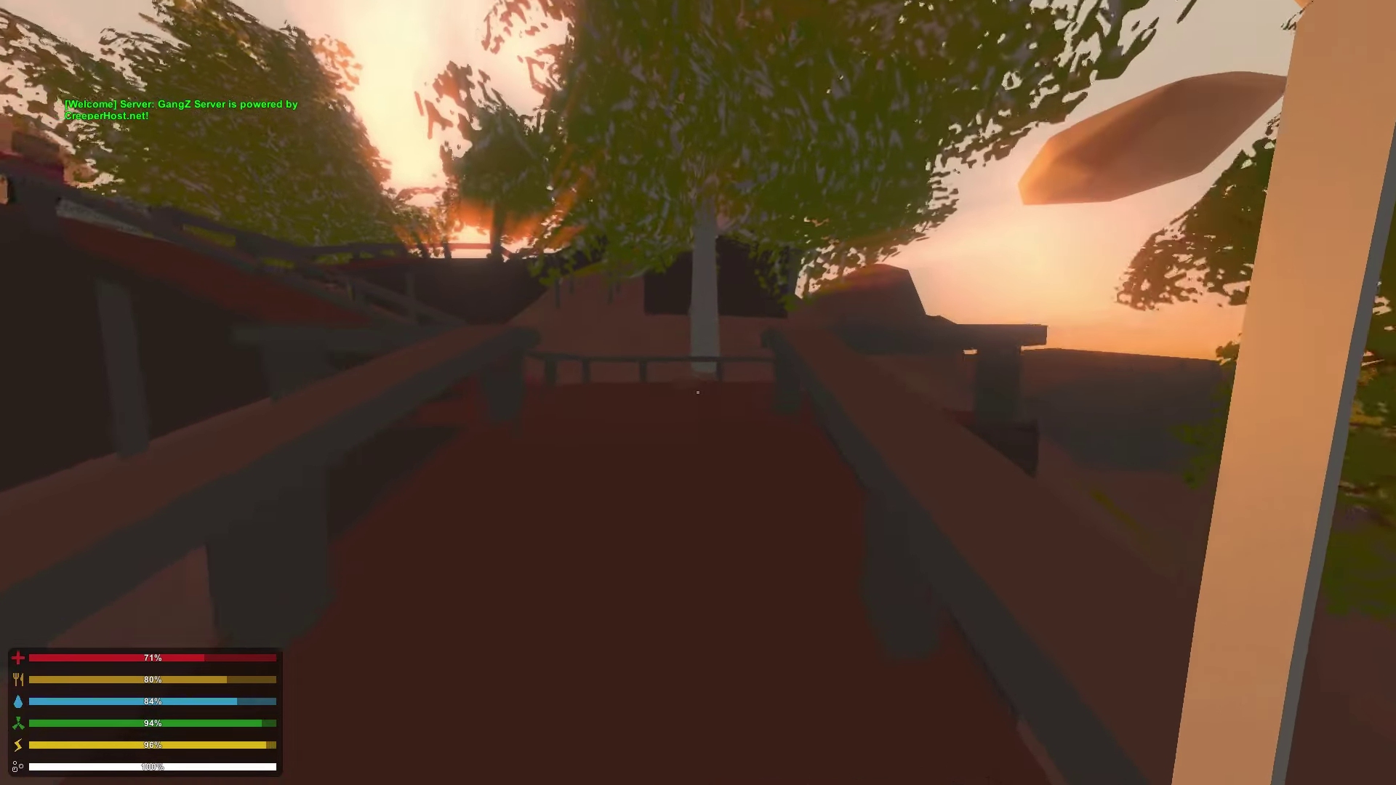
{"action": "key", "text": "w"}
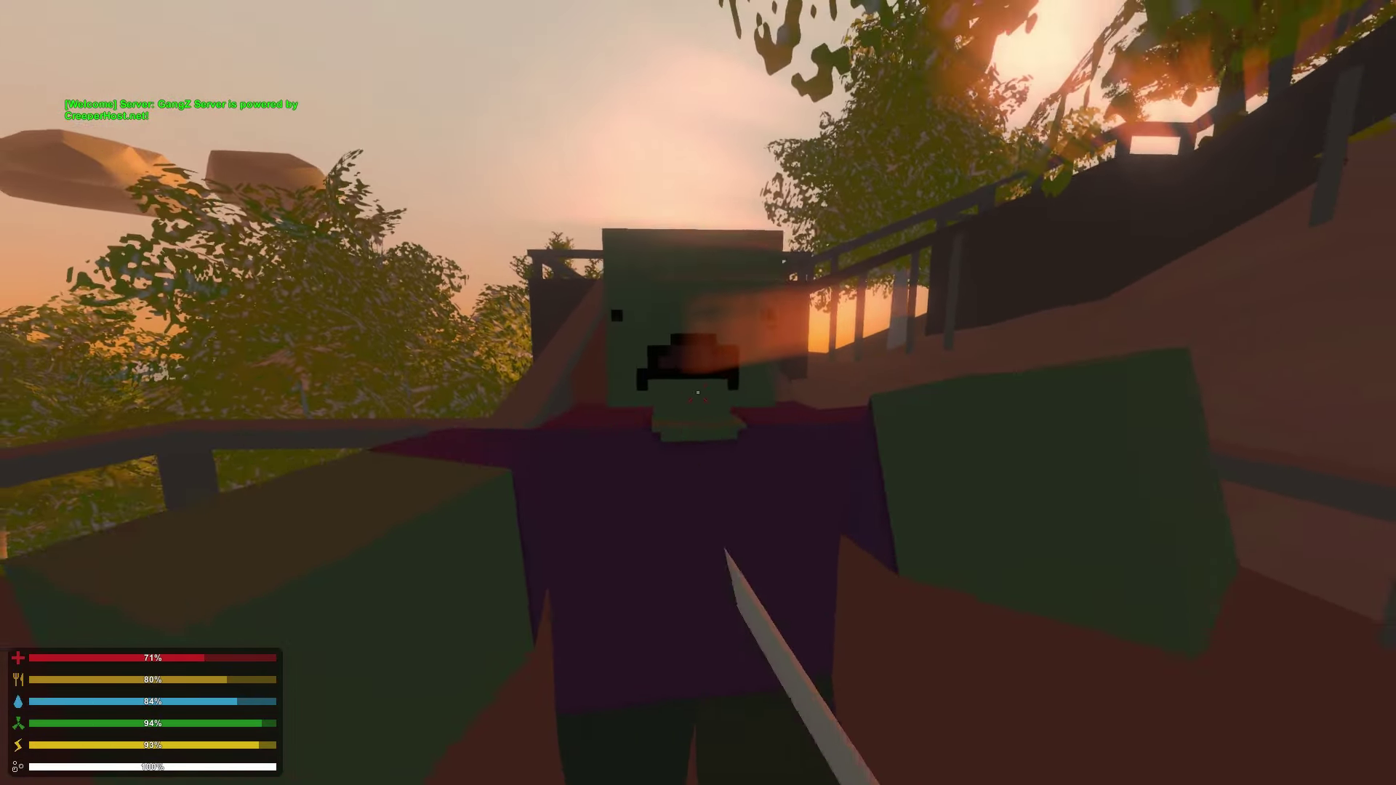
{"action": "left_click", "coordinate": [698, 393]}
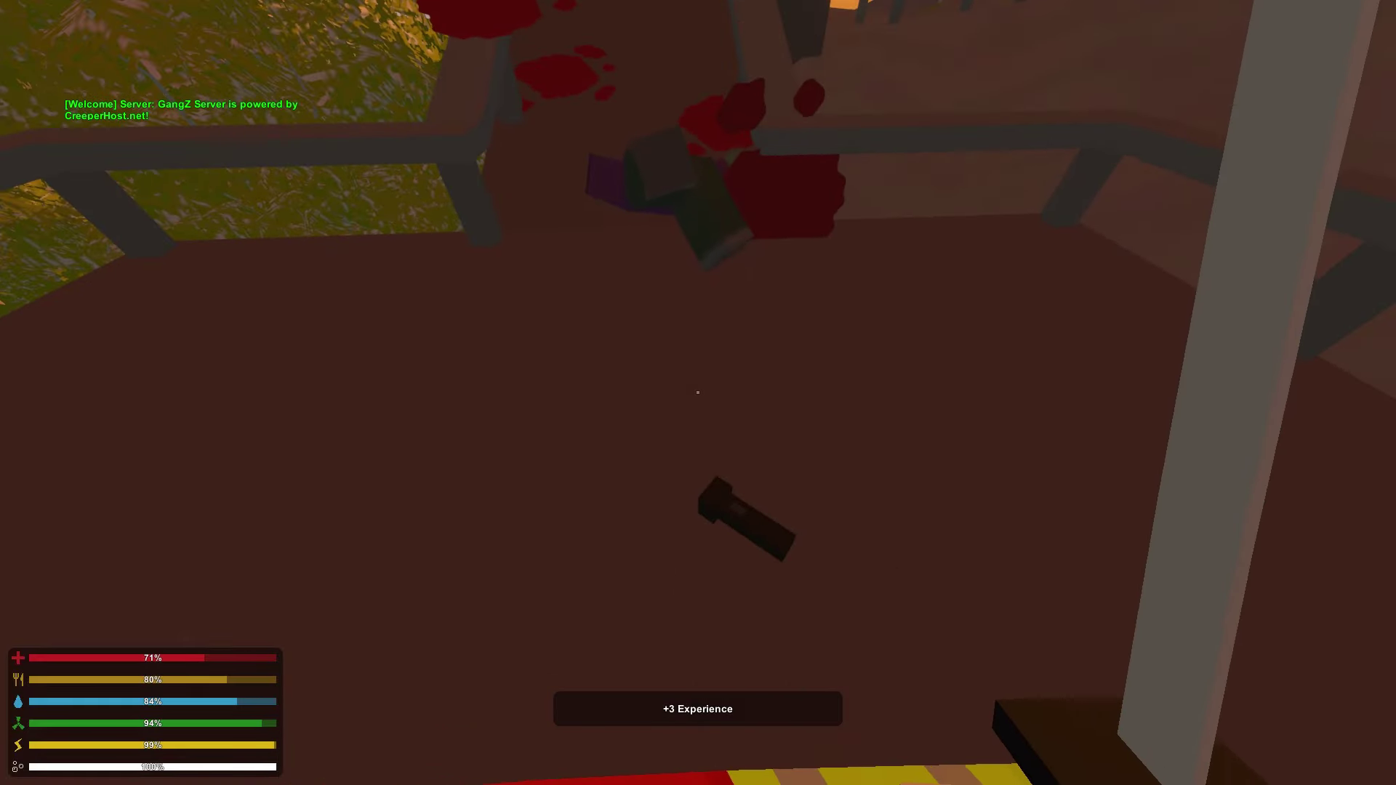
Walk along the bridge to the helicopter haiku sign and read it.
{"action": "key", "text": "w"}
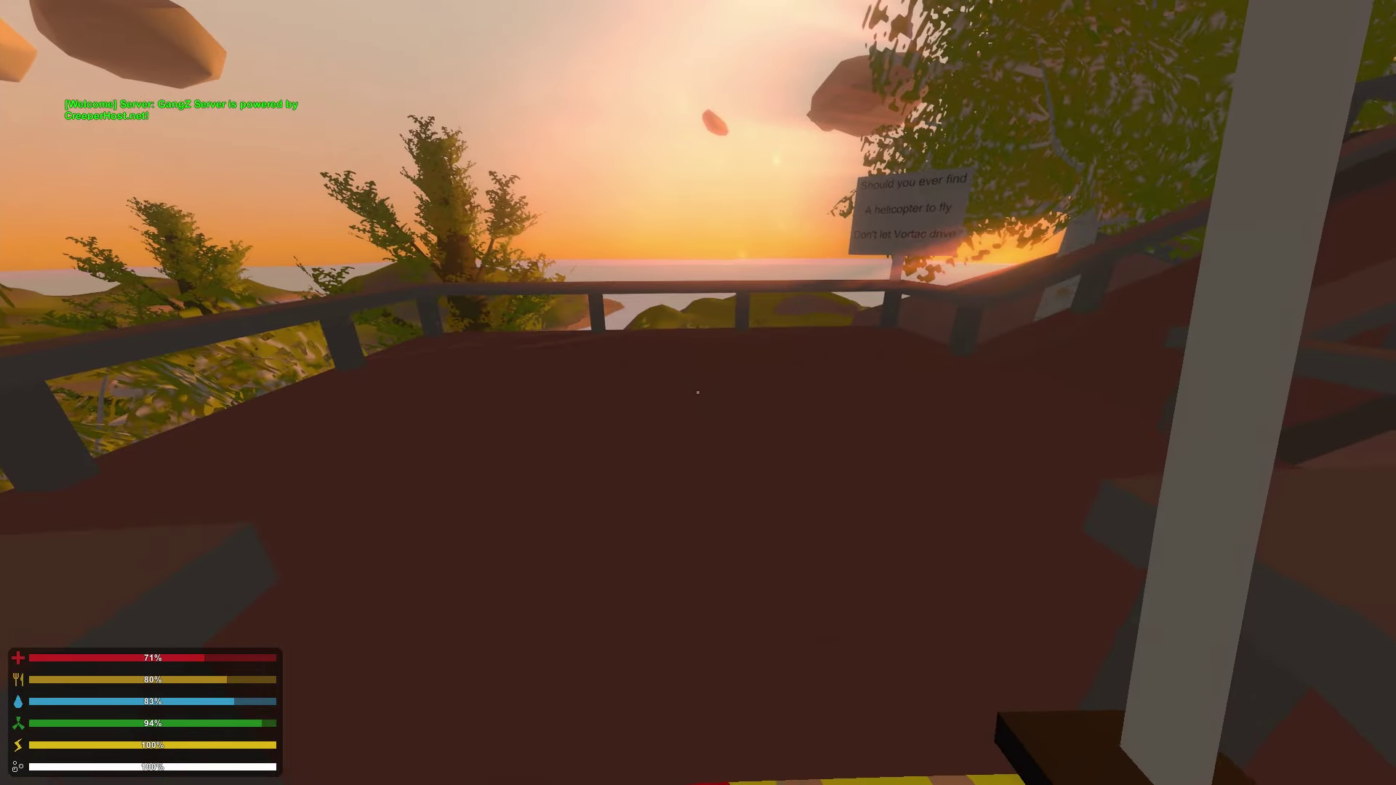
{"action": "key", "text": "w"}
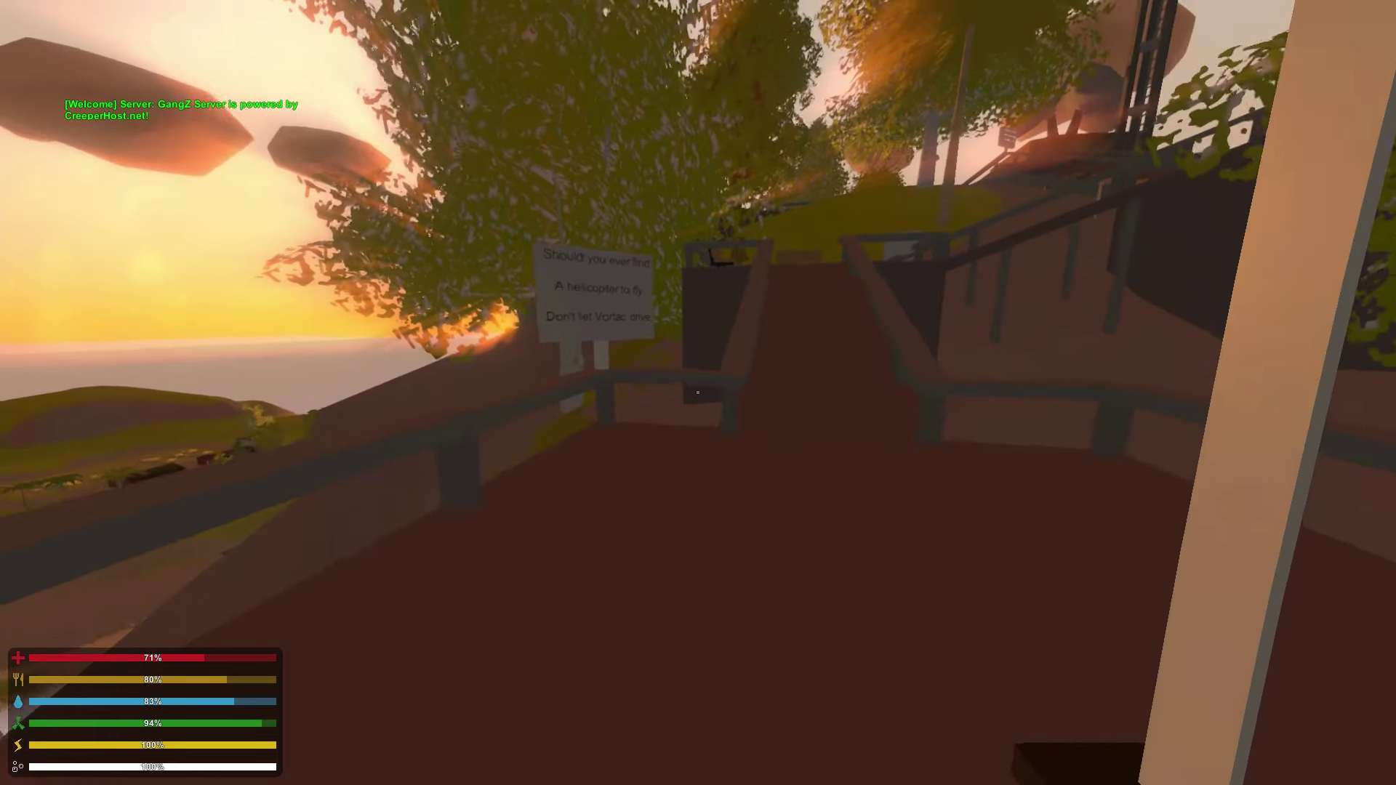
{"action": "key", "text": "w"}
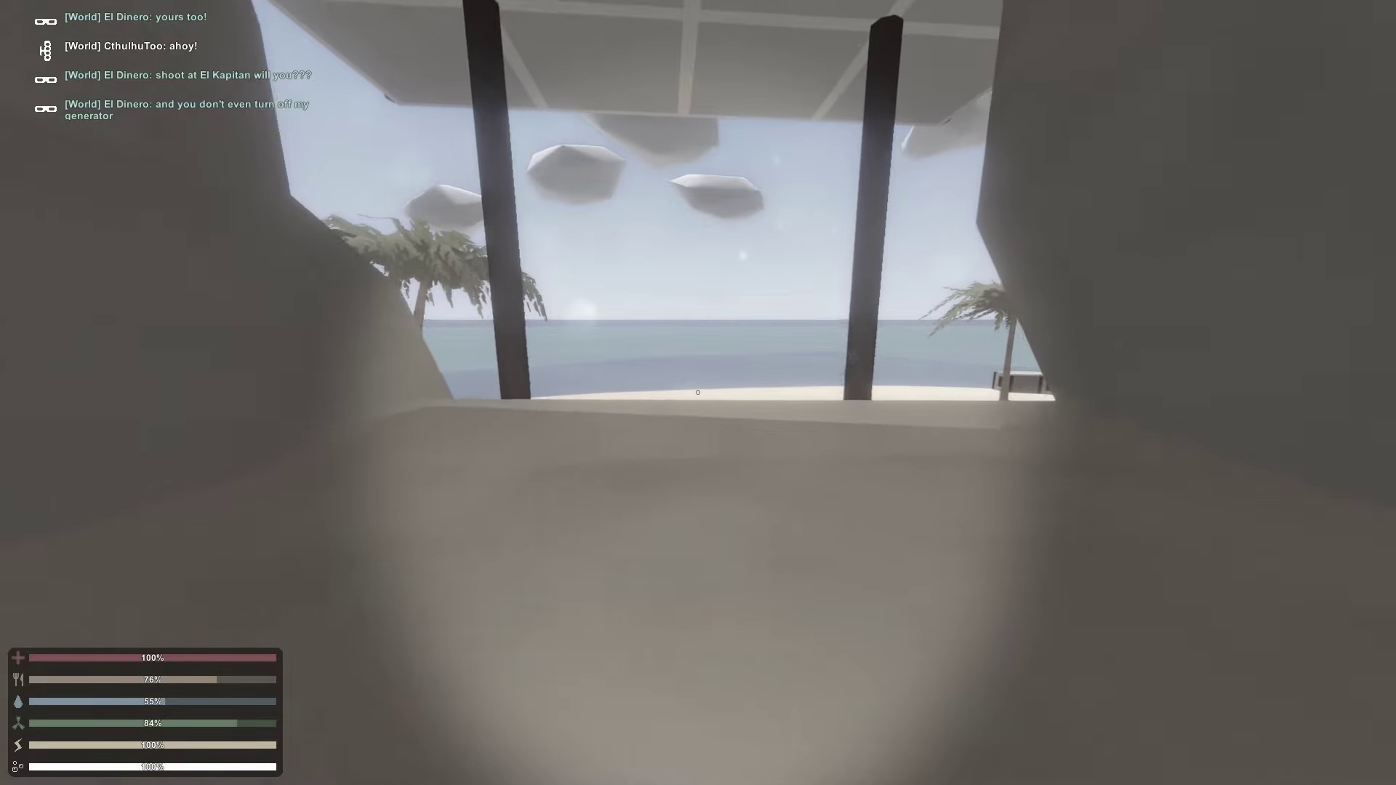
{"action": "key", "text": "w"}
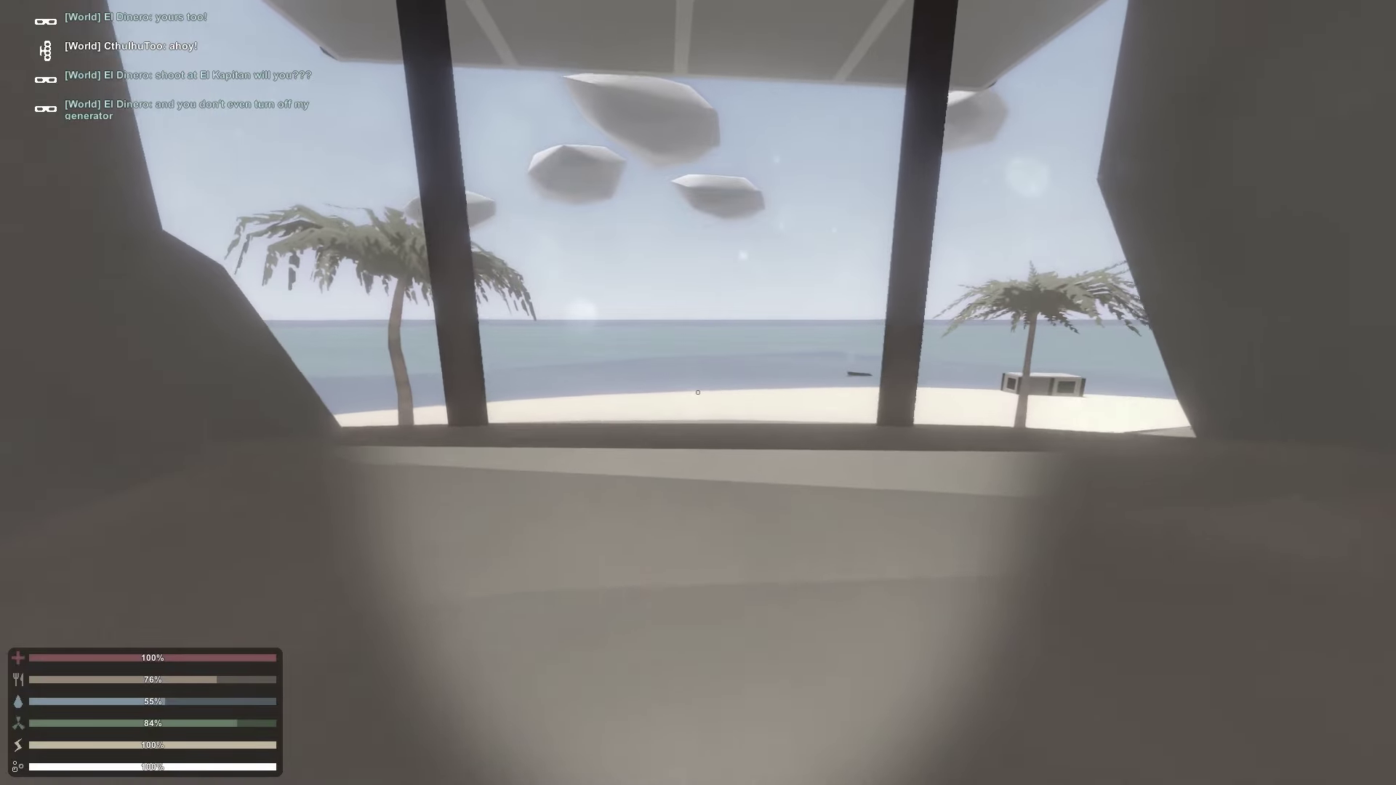
{"action": "key", "text": "w"}
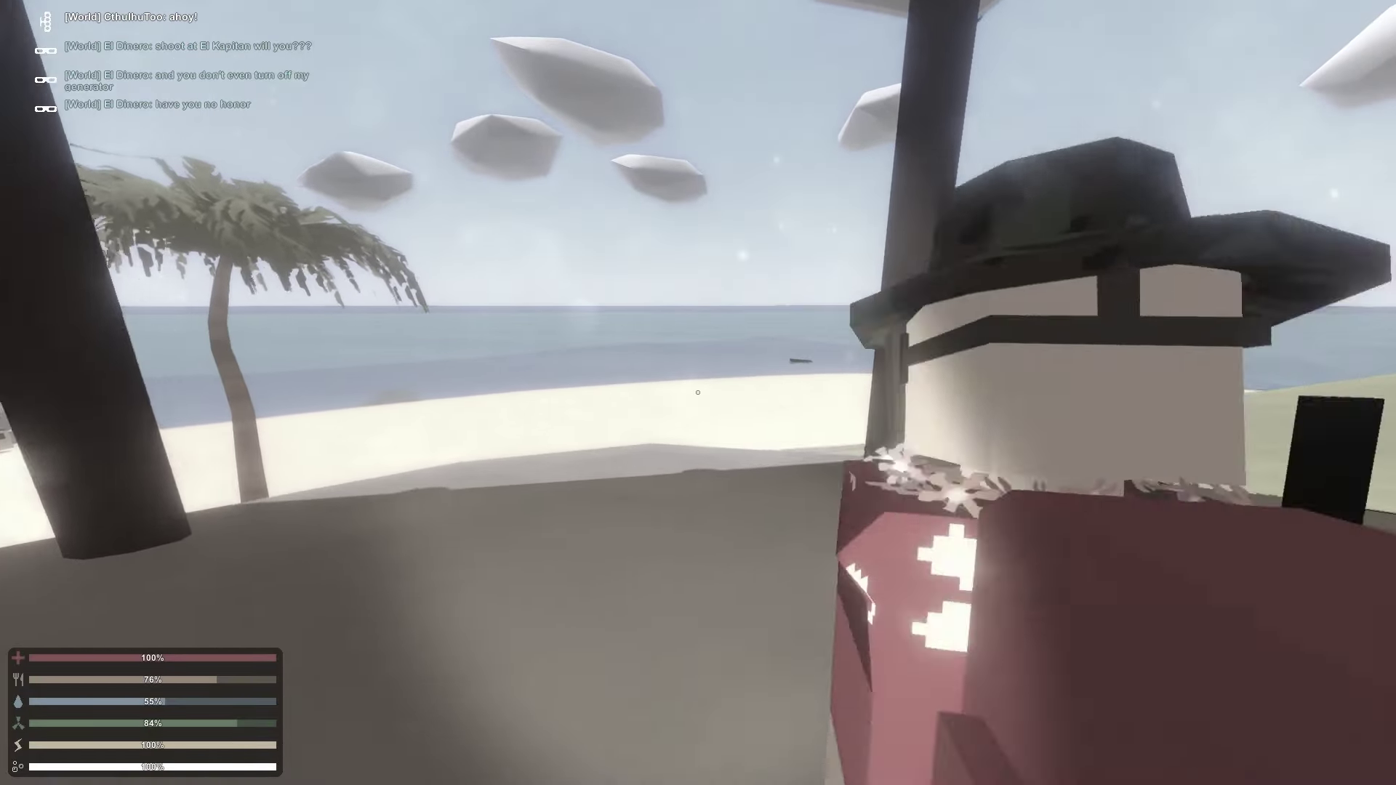
{"action": "key", "text": "w"}
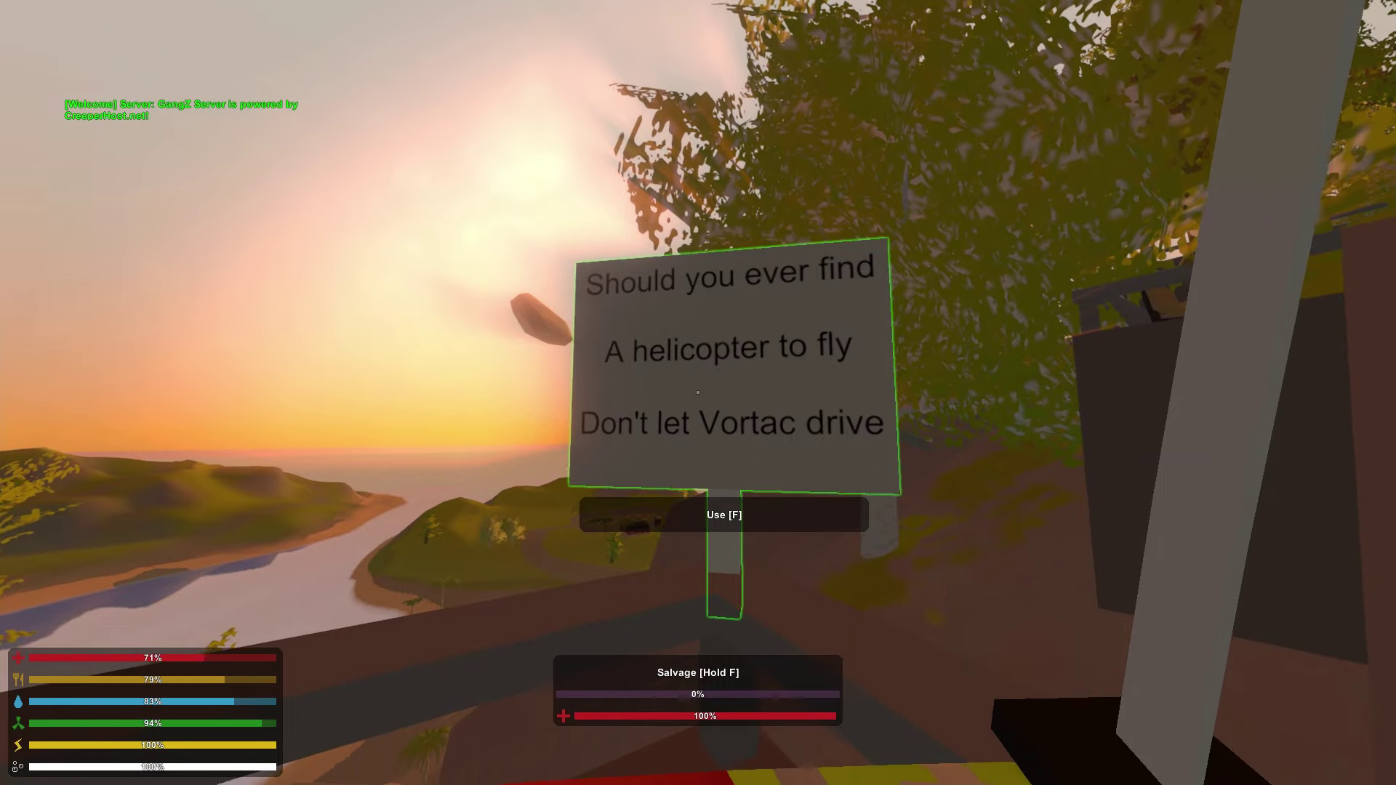
Walk up the wooden walkway to read the Fox haiku sign by the hilltop.
{"action": "left_click_drag", "start_coordinate": [699, 393], "coordinate": [981, 327]}
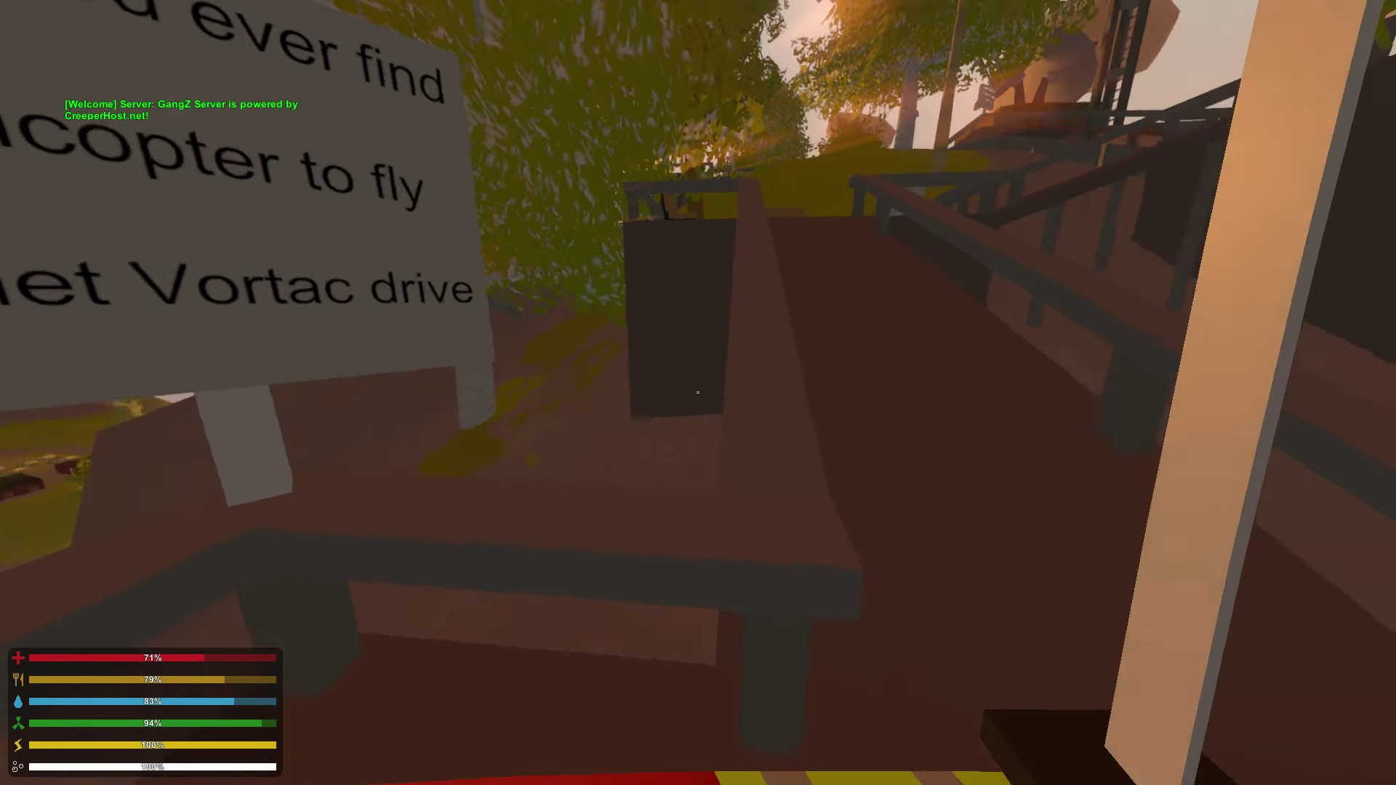
{"action": "key", "text": "w"}
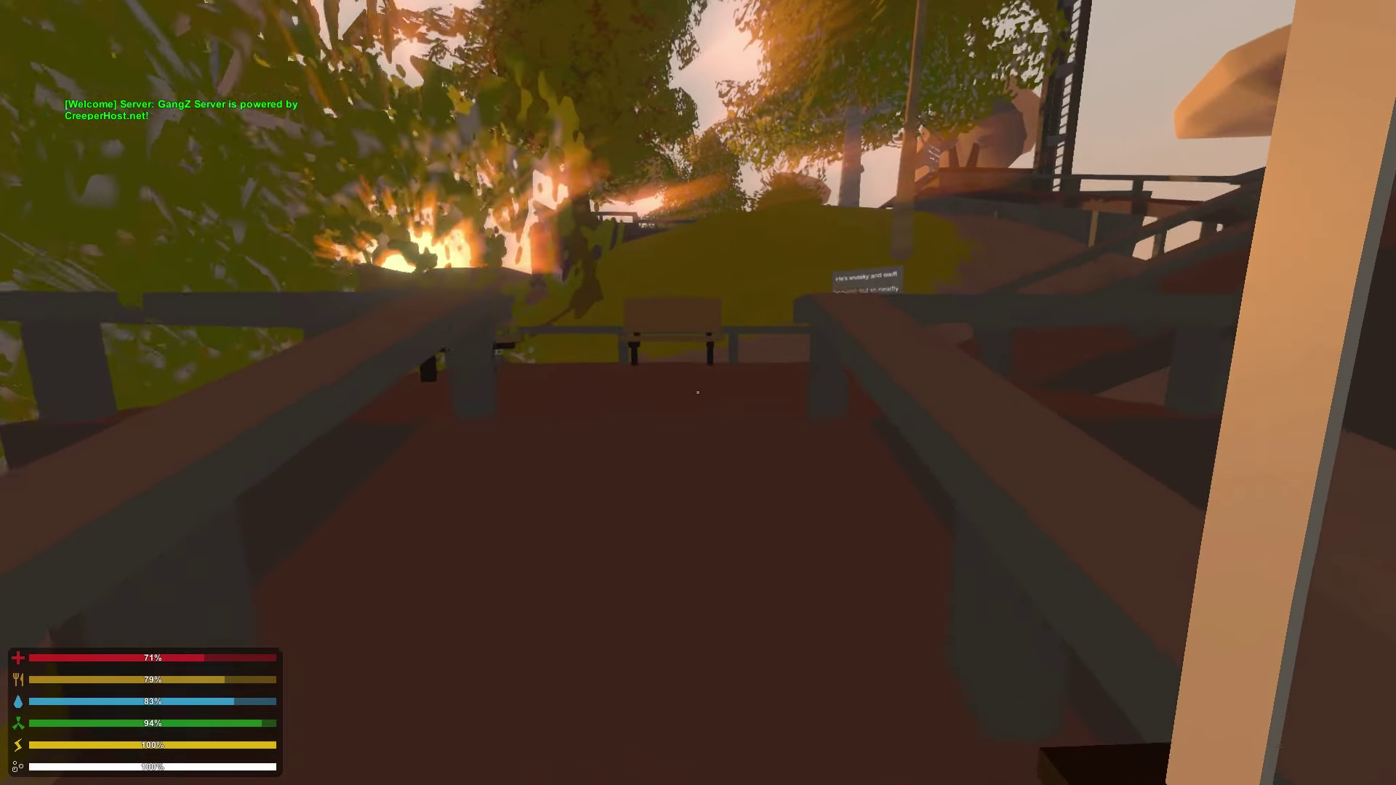
{"action": "key", "text": "w"}
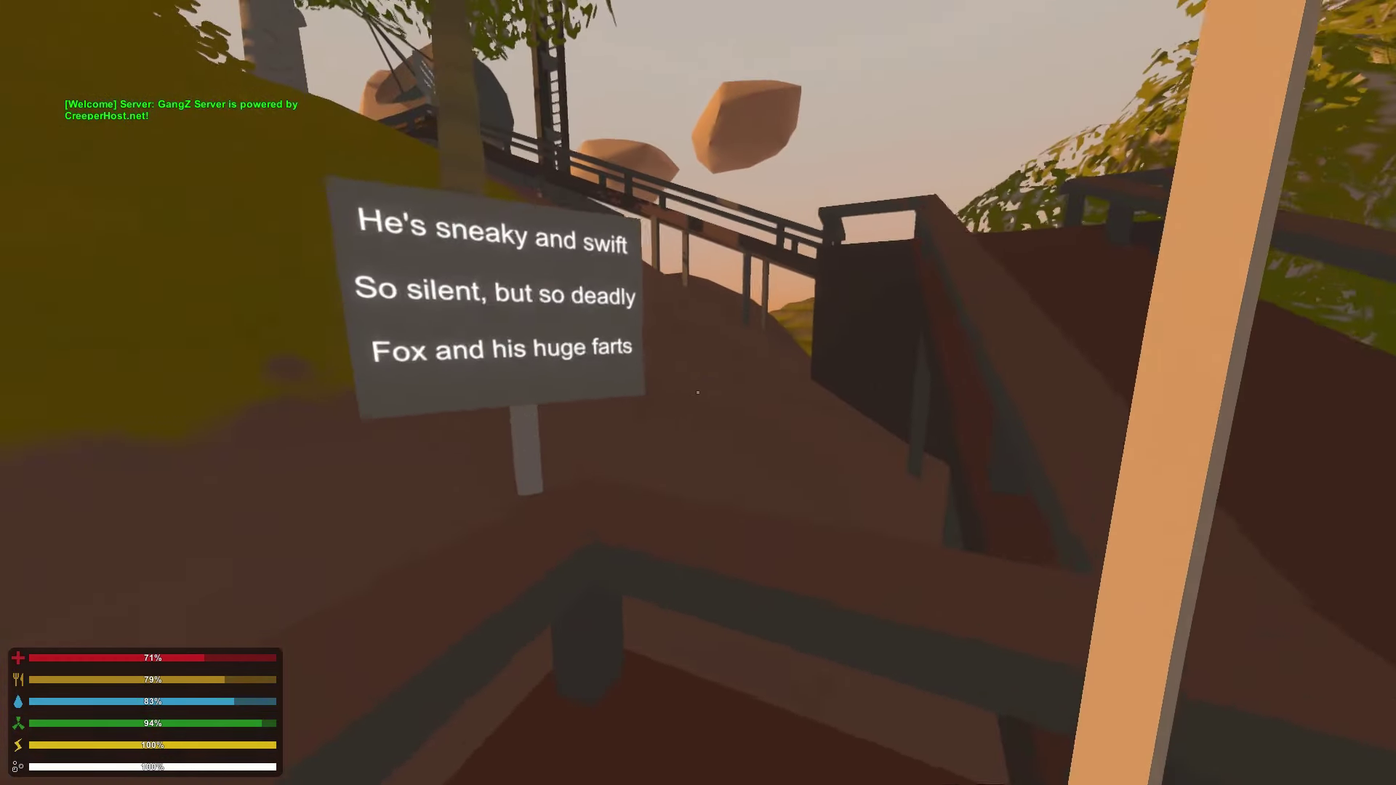
{"action": "key", "text": "w"}
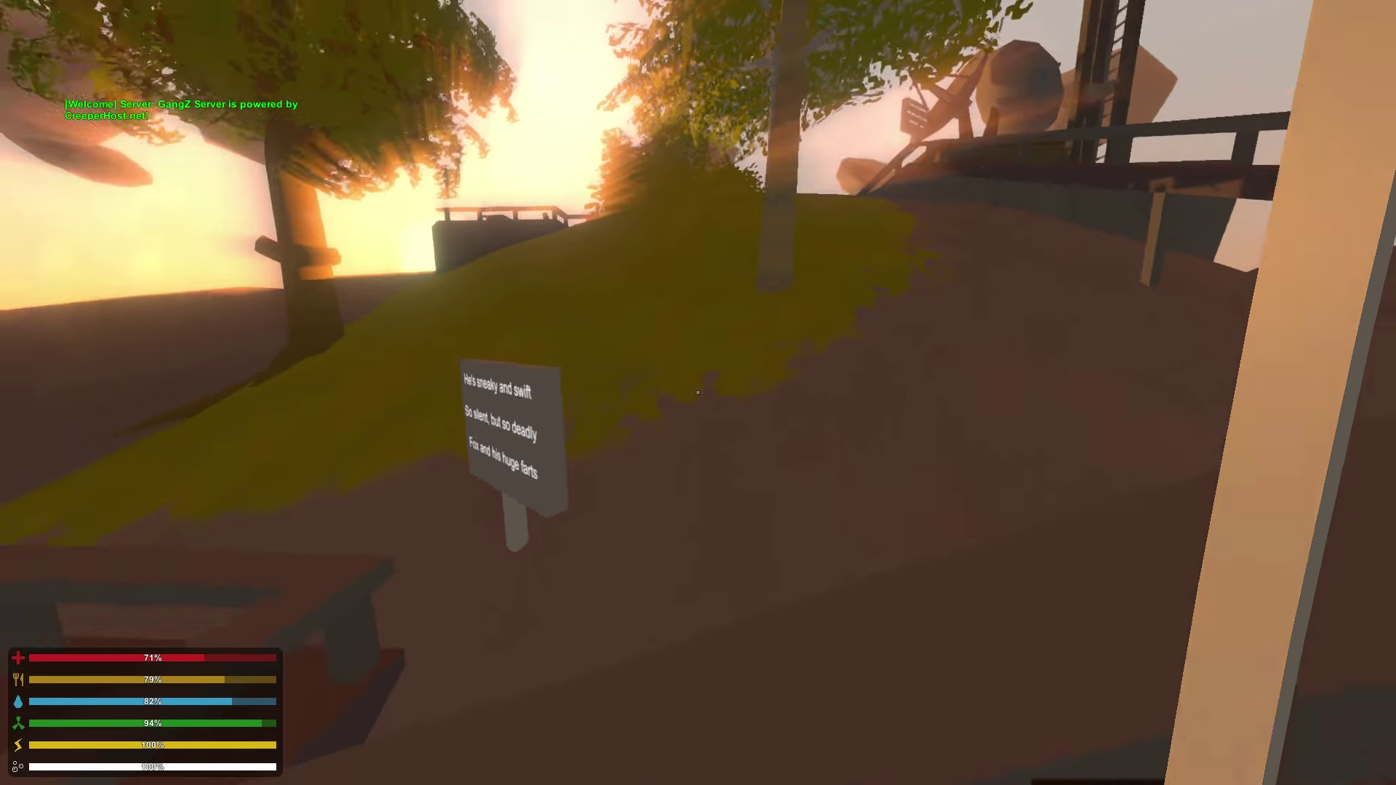
Check the inventory at the summit and close it again.
{"action": "key", "text": "g"}
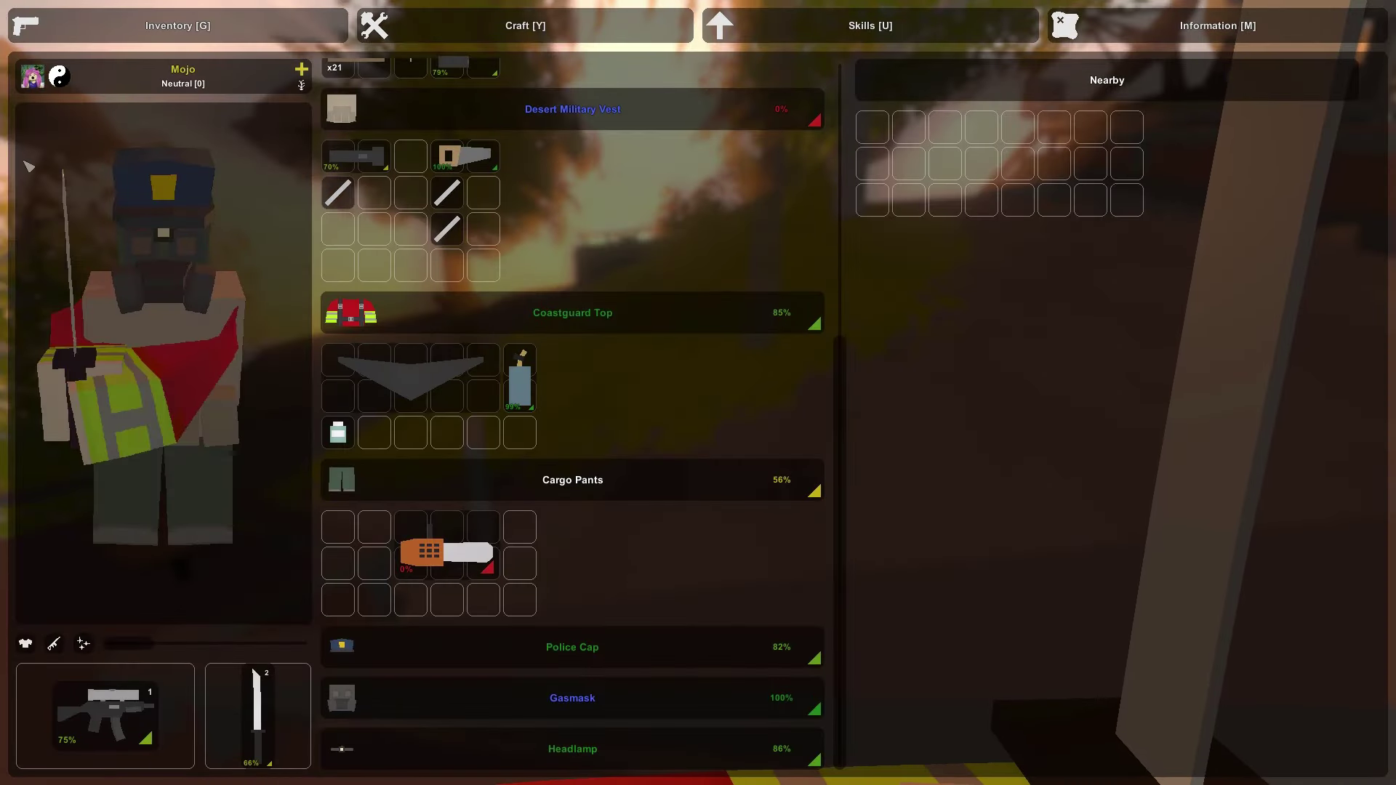
{"action": "key", "text": "g"}
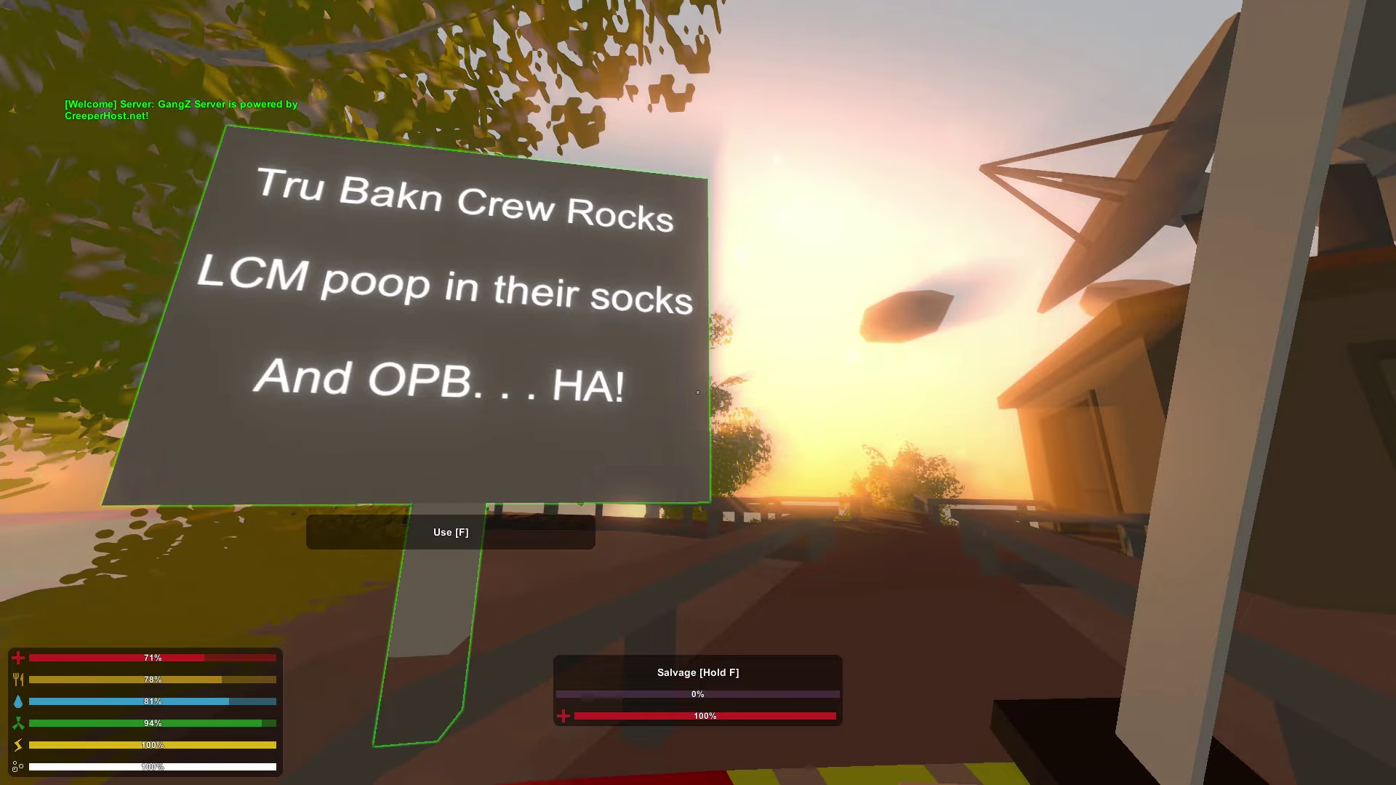
{"action": "key", "text": "Escape"}
{"action": "key", "text": "Escape"}
Walk along the summit walkway and balcony to the helicopter.
{"action": "key", "text": "s"}
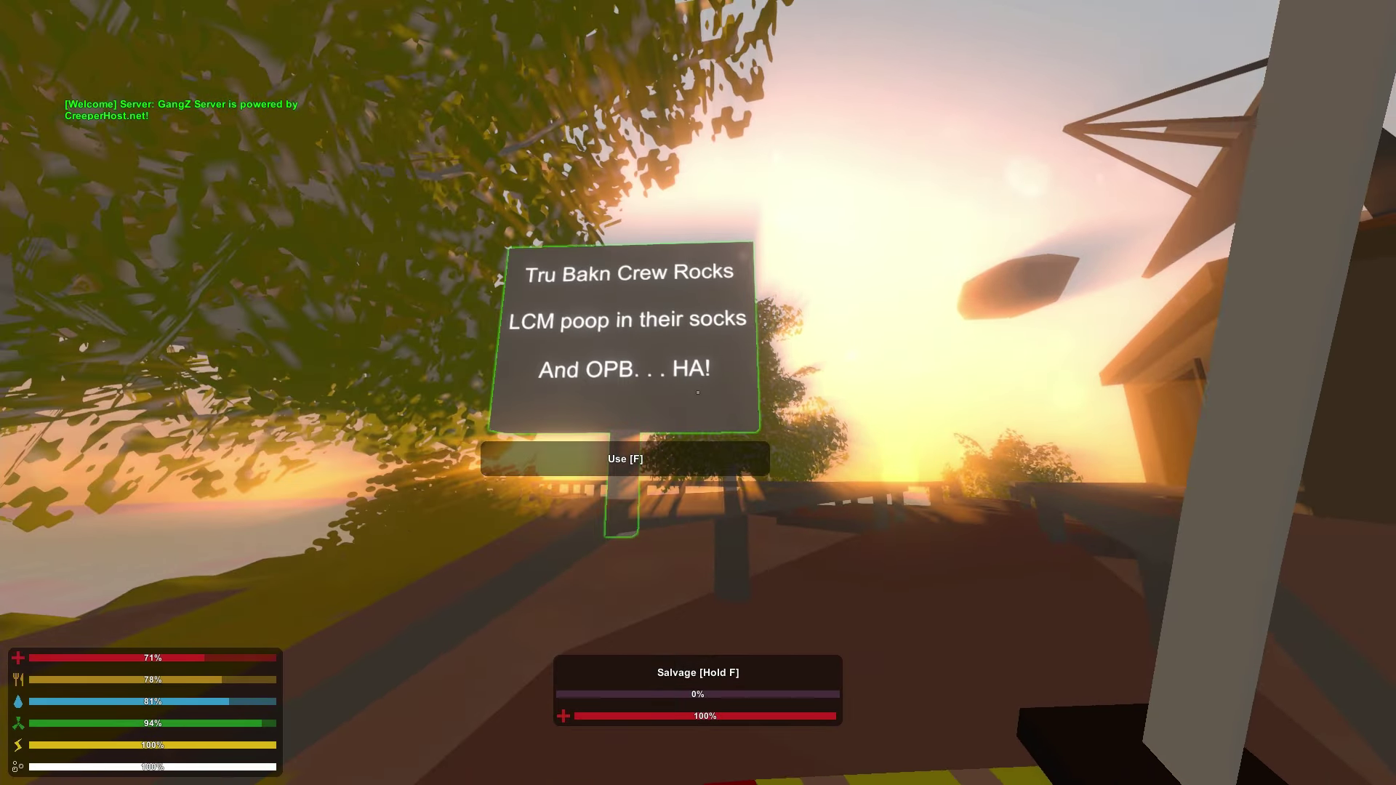
{"action": "key", "text": "w"}
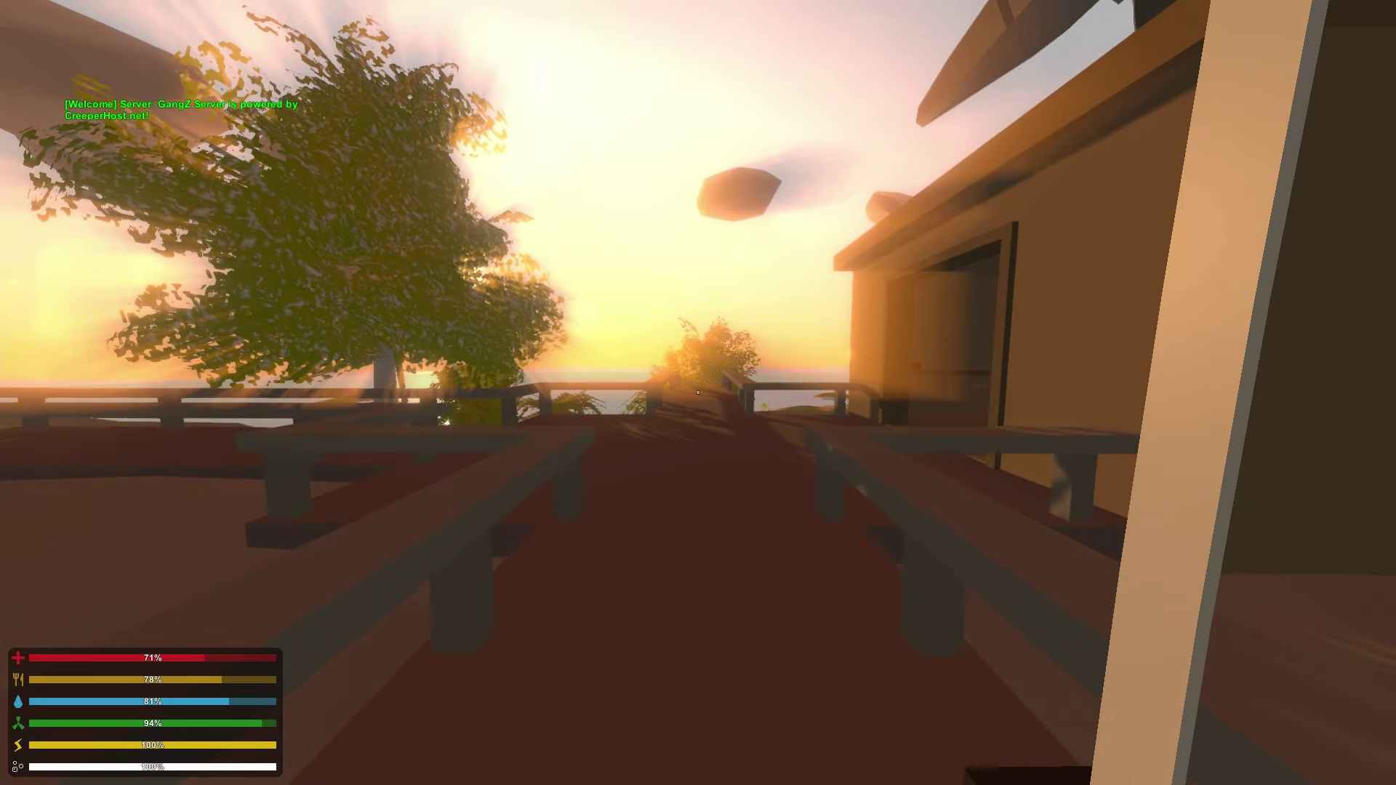
{"action": "key", "text": "w"}
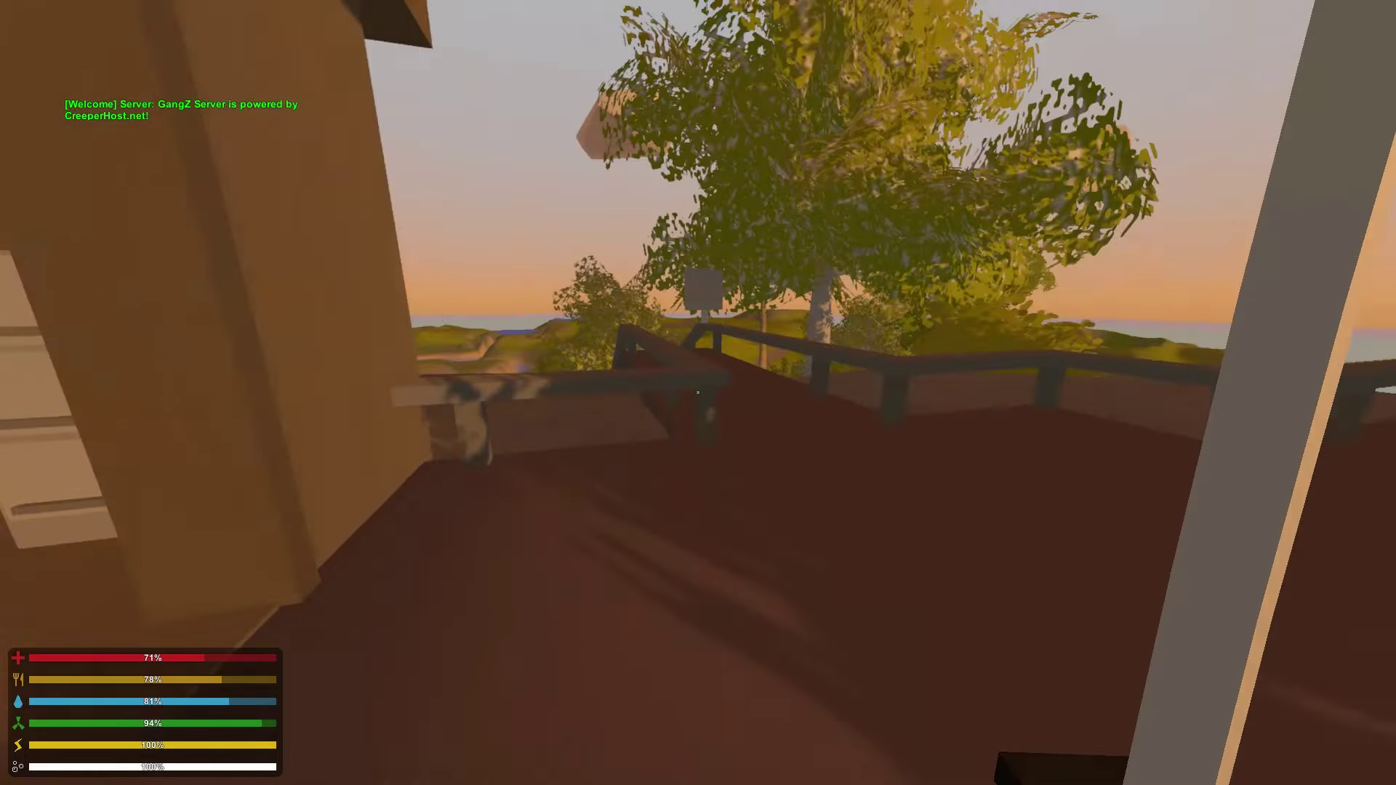
{"action": "key", "text": "w"}
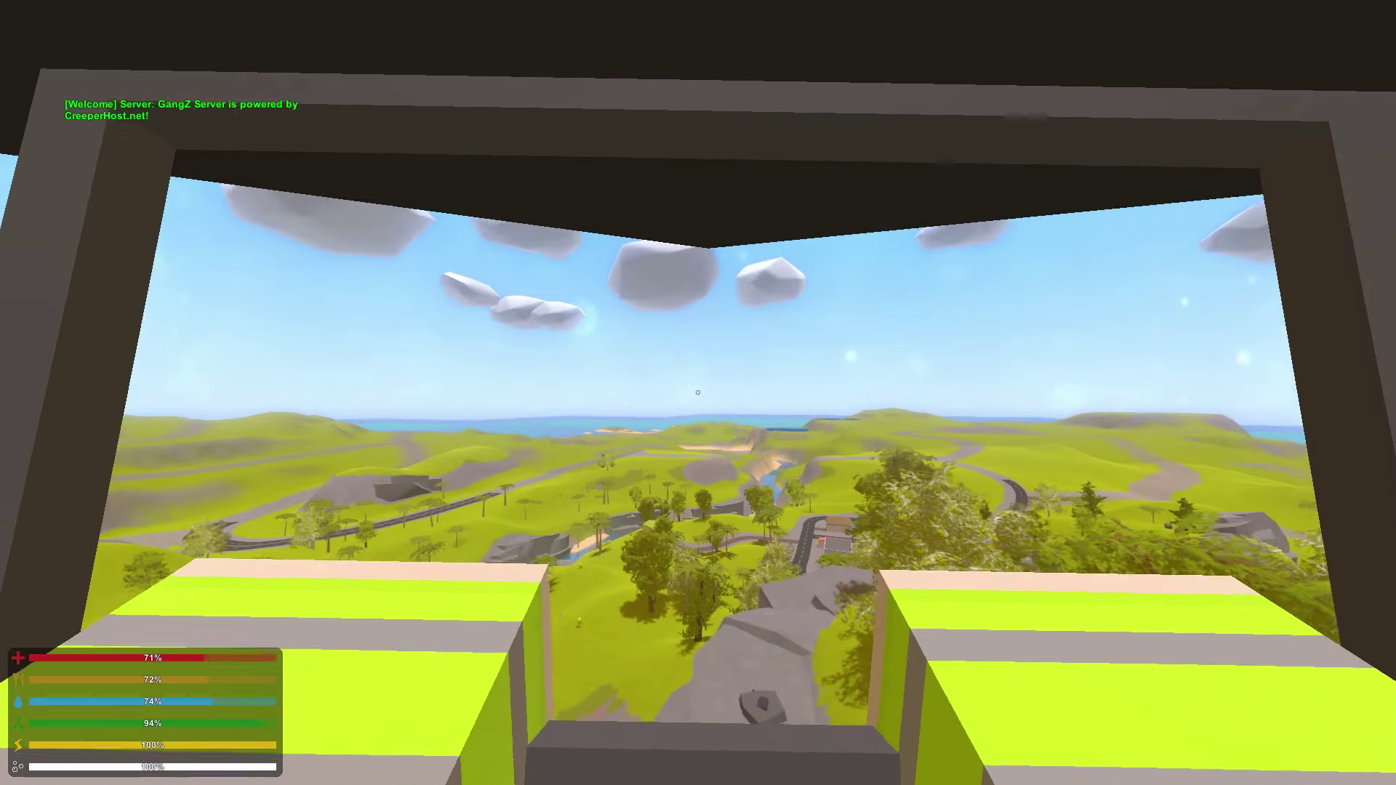
Fly the helicopter forward and sideways over the landscape toward the trees.
{"action": "key", "text": "w"}
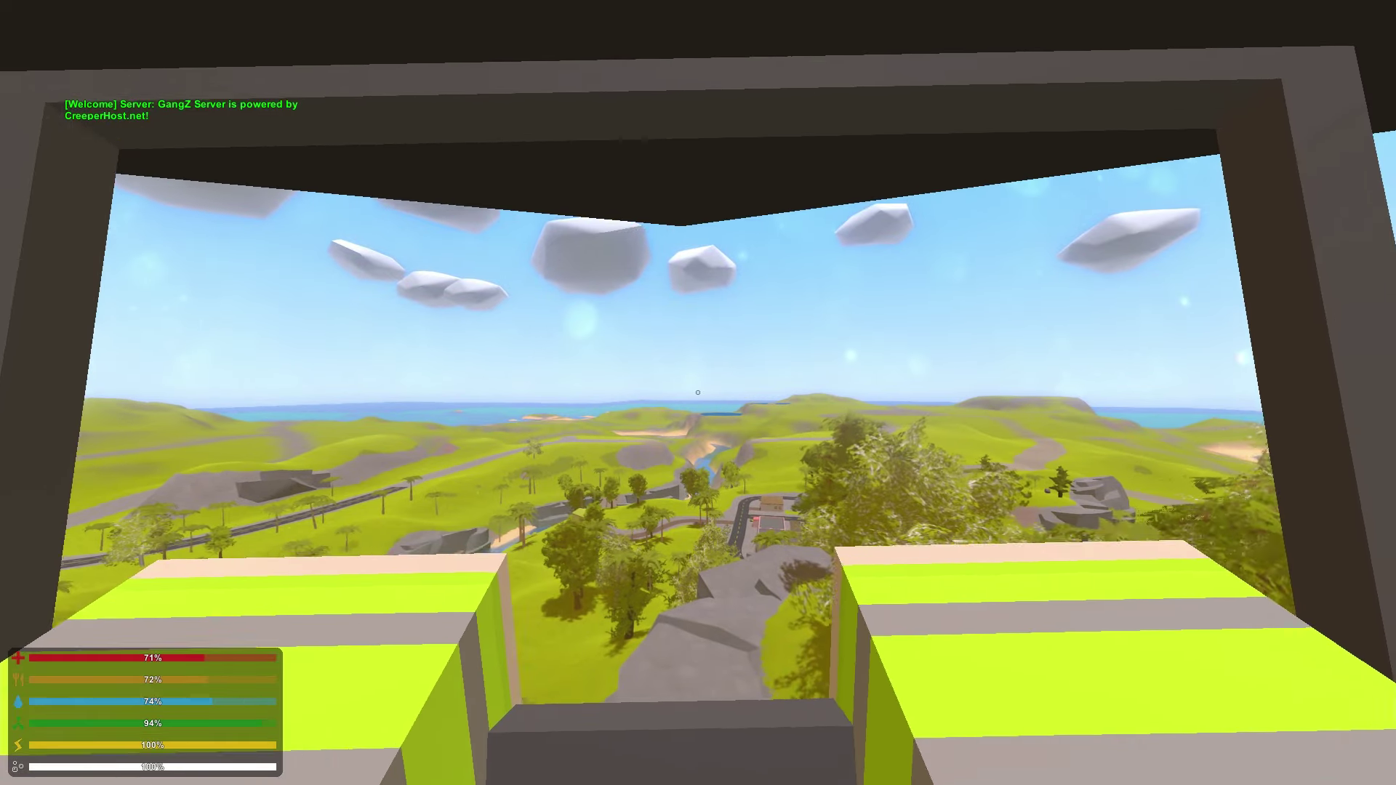
{"action": "key", "text": "d"}
{"action": "key", "text": "w"}
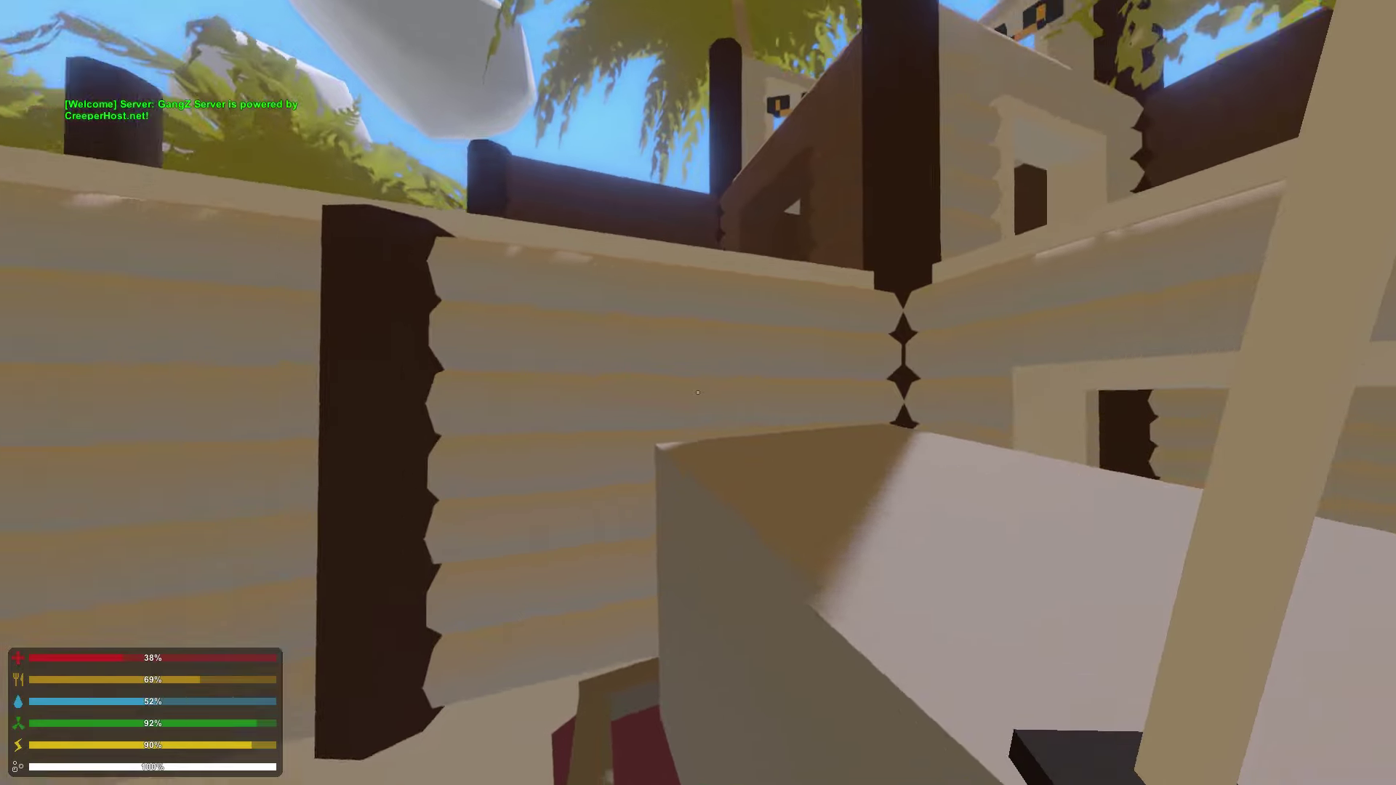
Walk past the base's log wall toward the LOS sign and tire-stacked tower.
{"action": "key", "text": "w"}
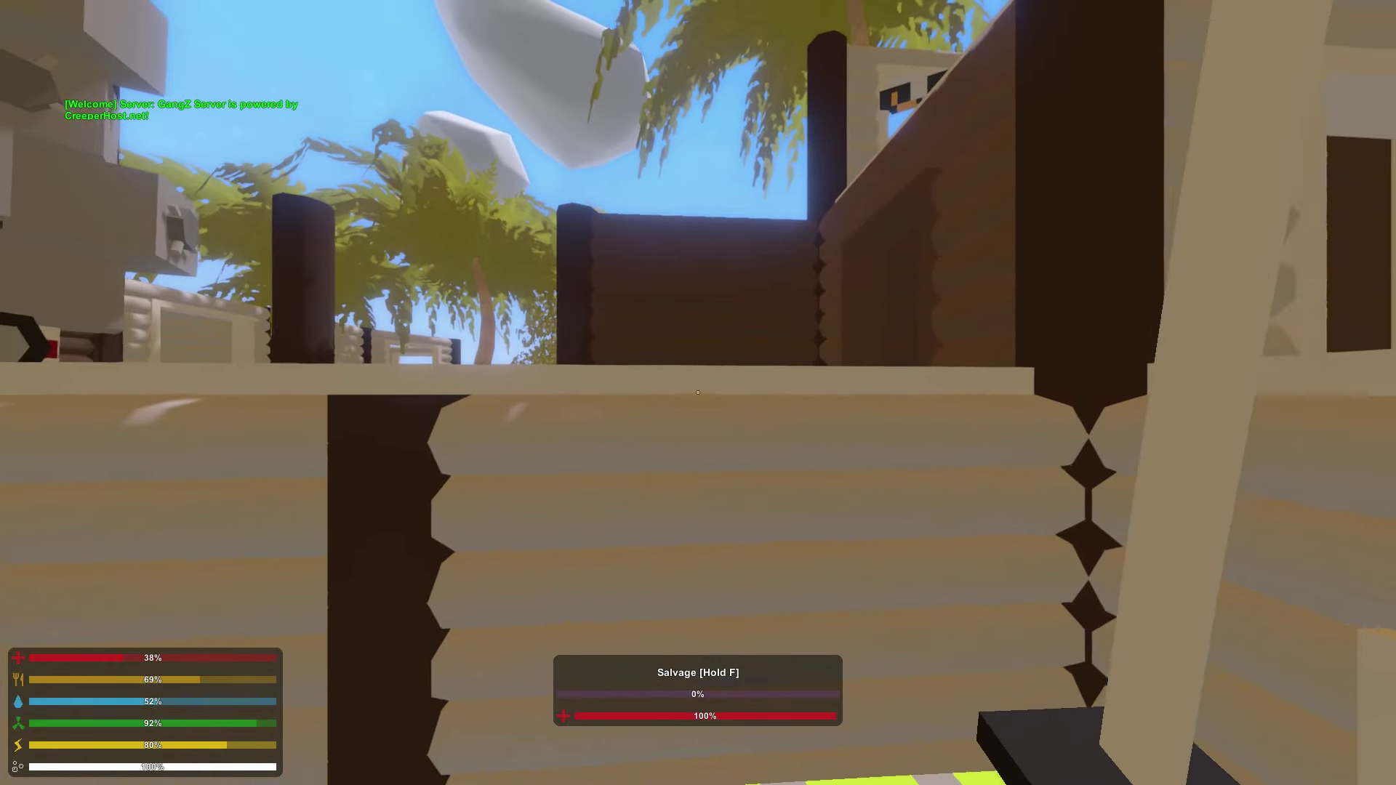
{"action": "key", "text": "w"}
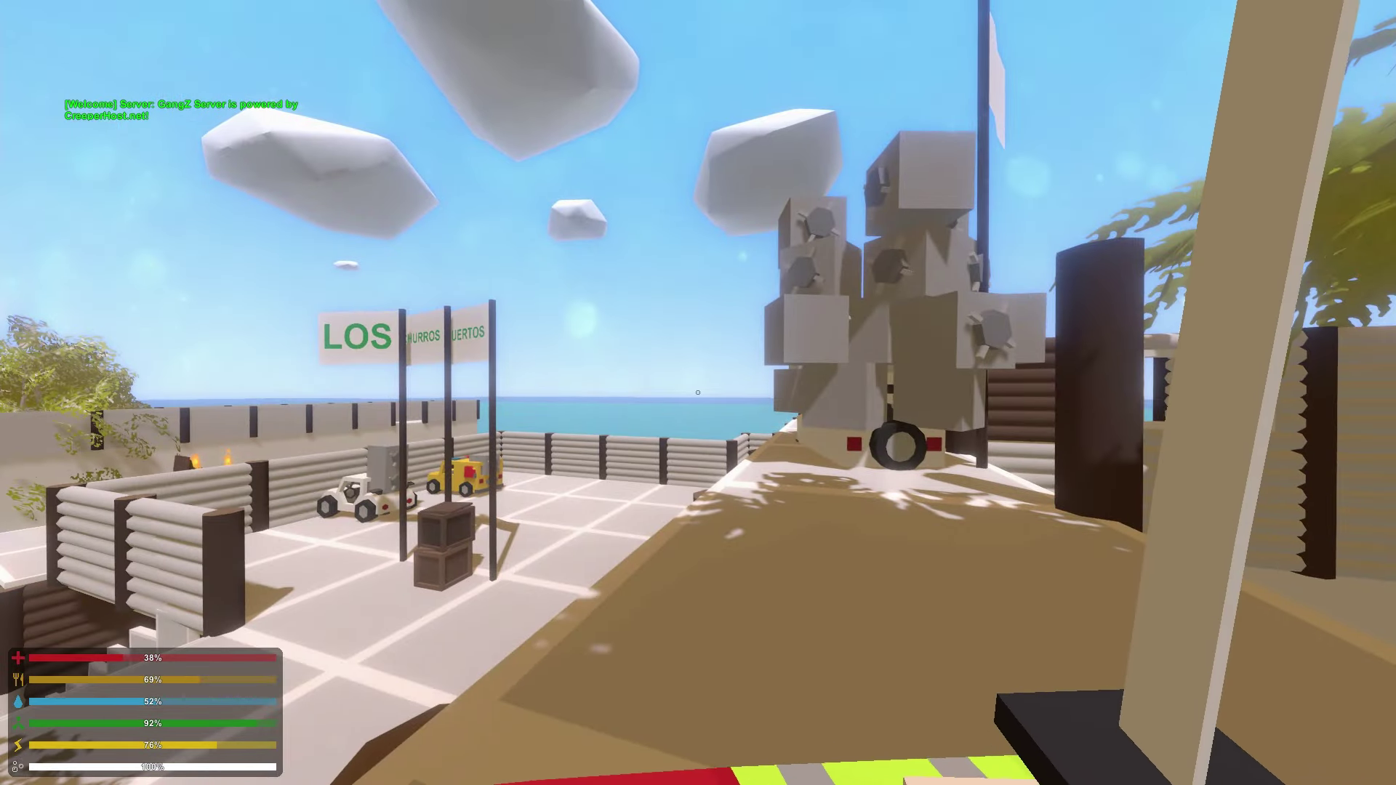
{"action": "key", "text": "w"}
{"action": "key", "text": "w"}
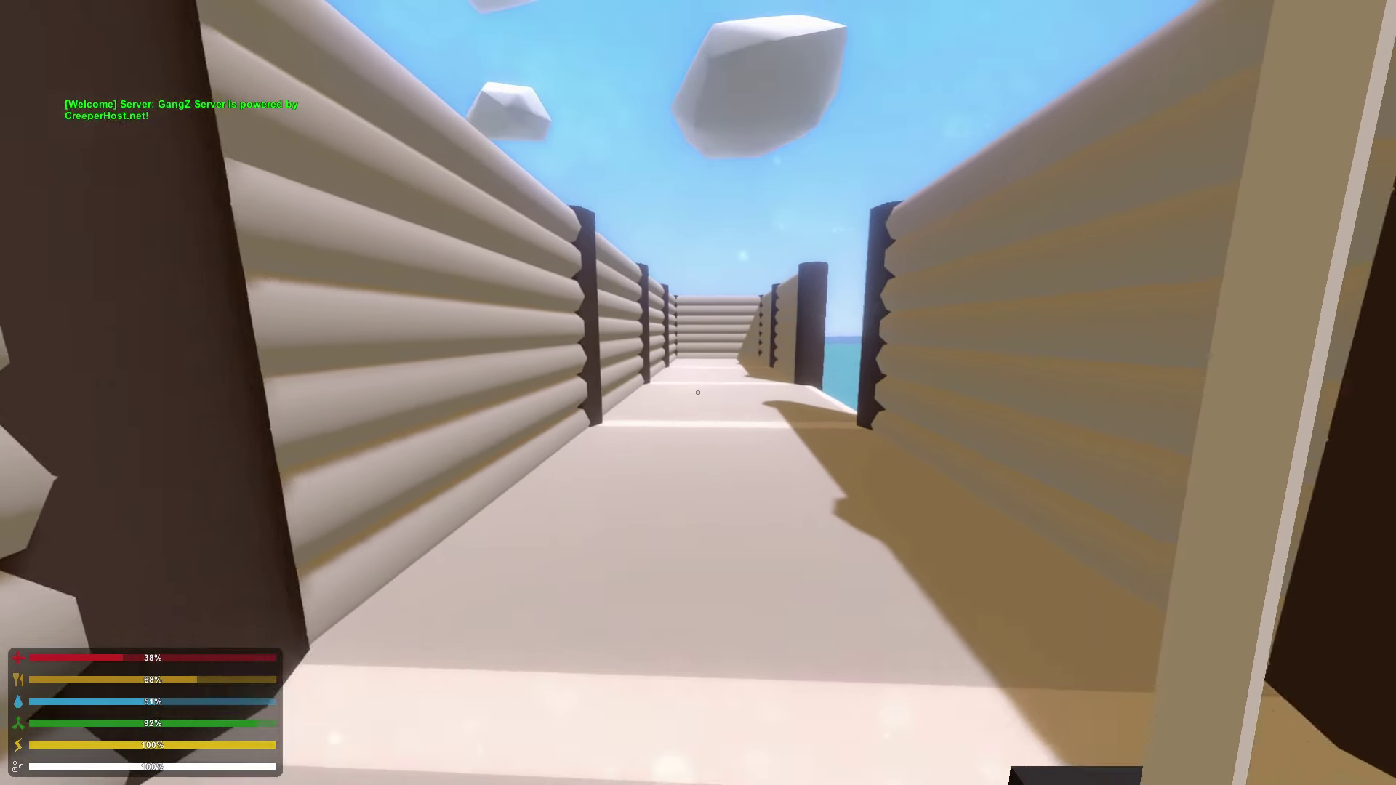
Open the inventory briefly and close it again.
{"action": "key", "text": "g"}
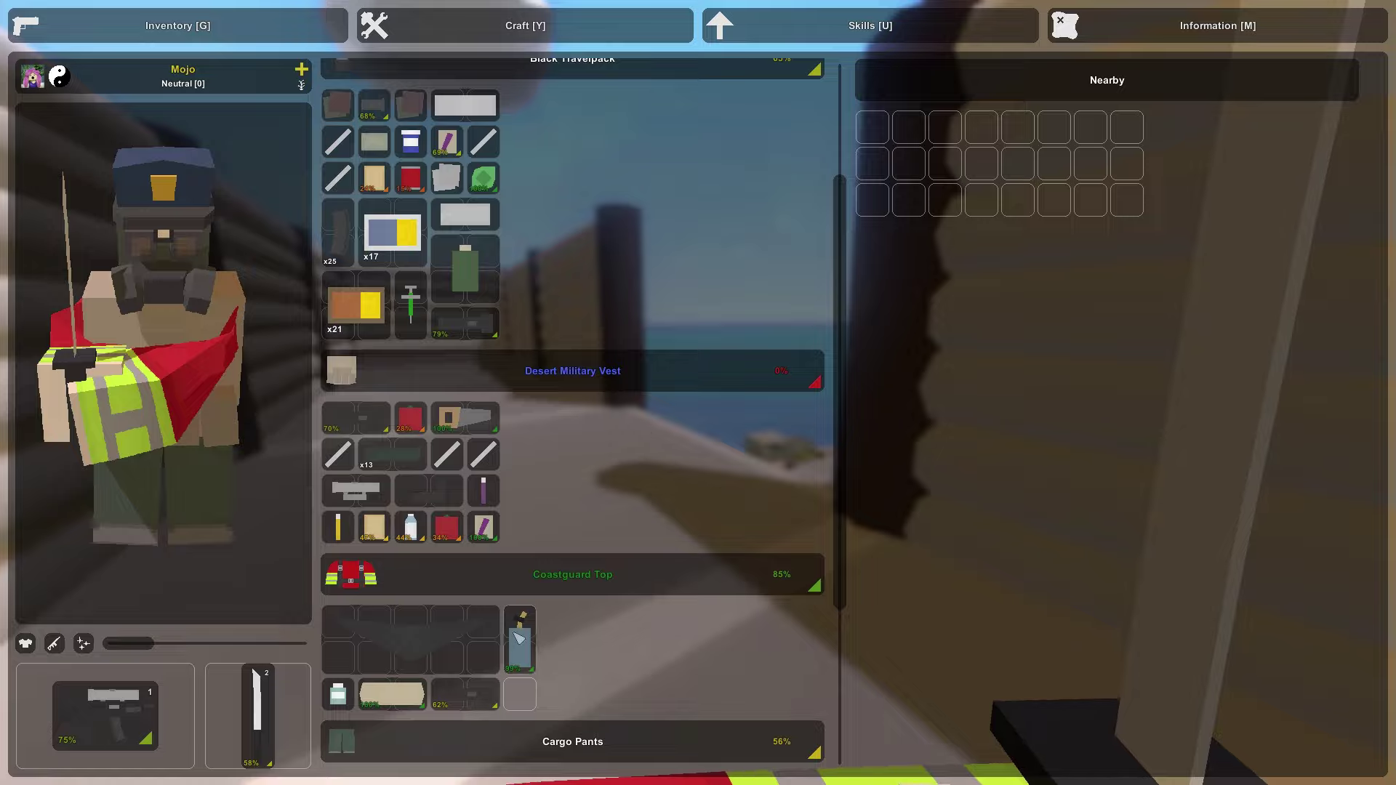
{"action": "key", "text": "g"}
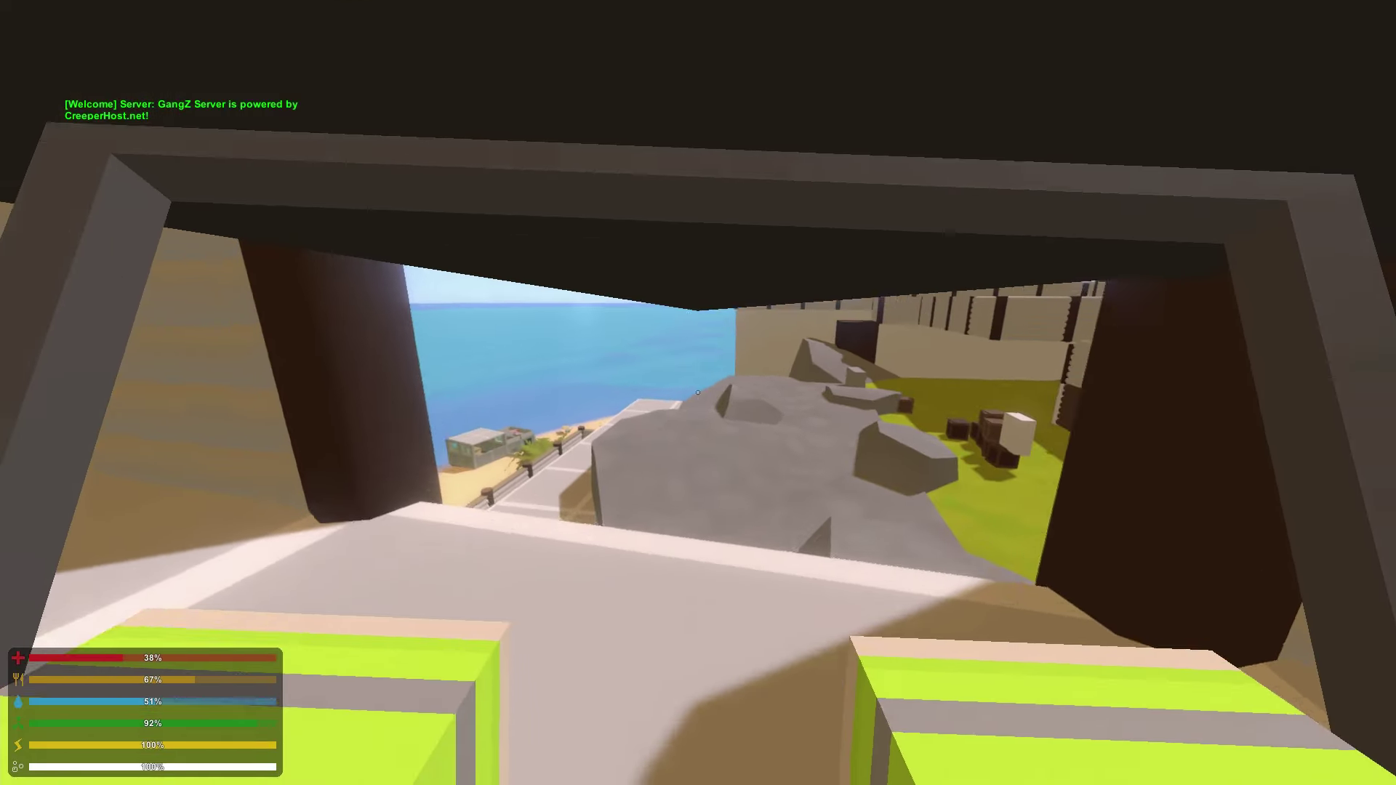